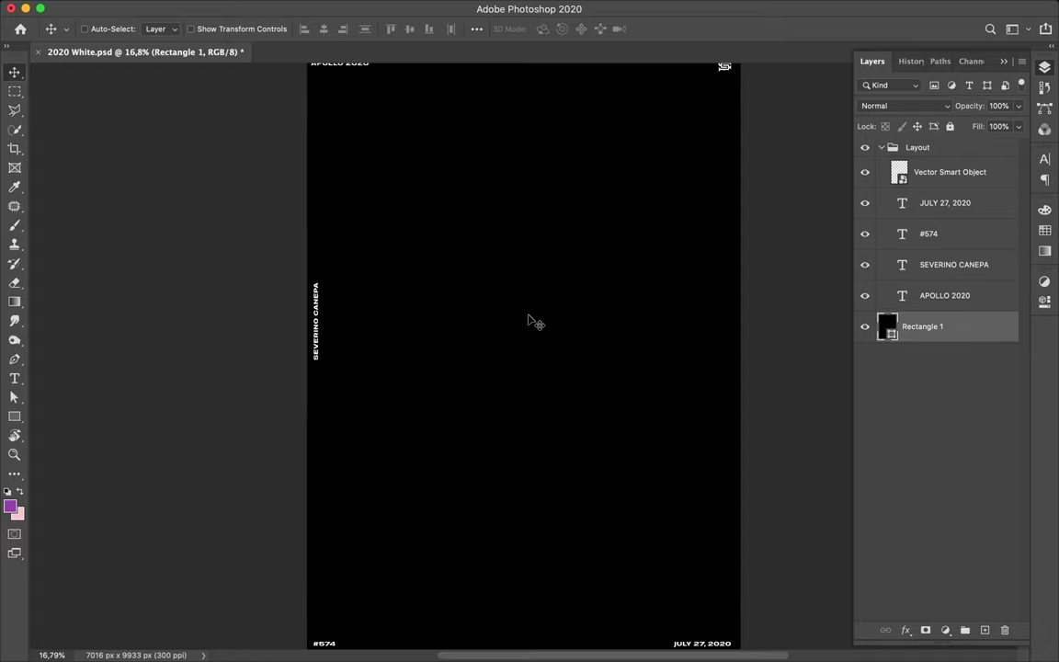
Fill the background rectangle with a light periwinkle blue from the Color Picker.
left_click(210, 29)
left_click(310, 58)
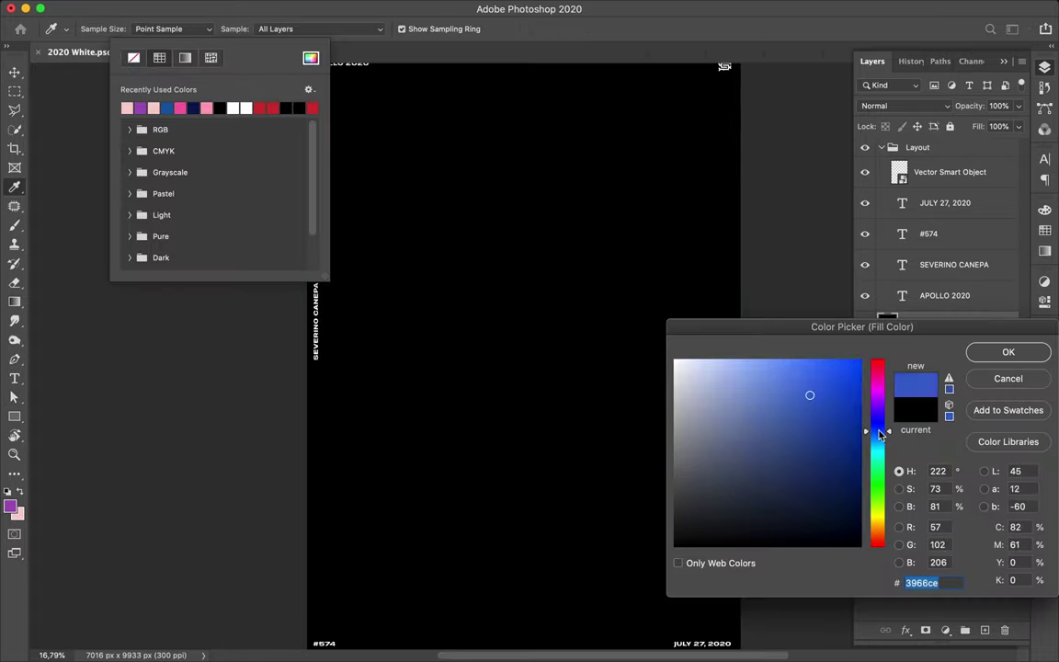
left_click(747, 384)
left_click(1009, 352)
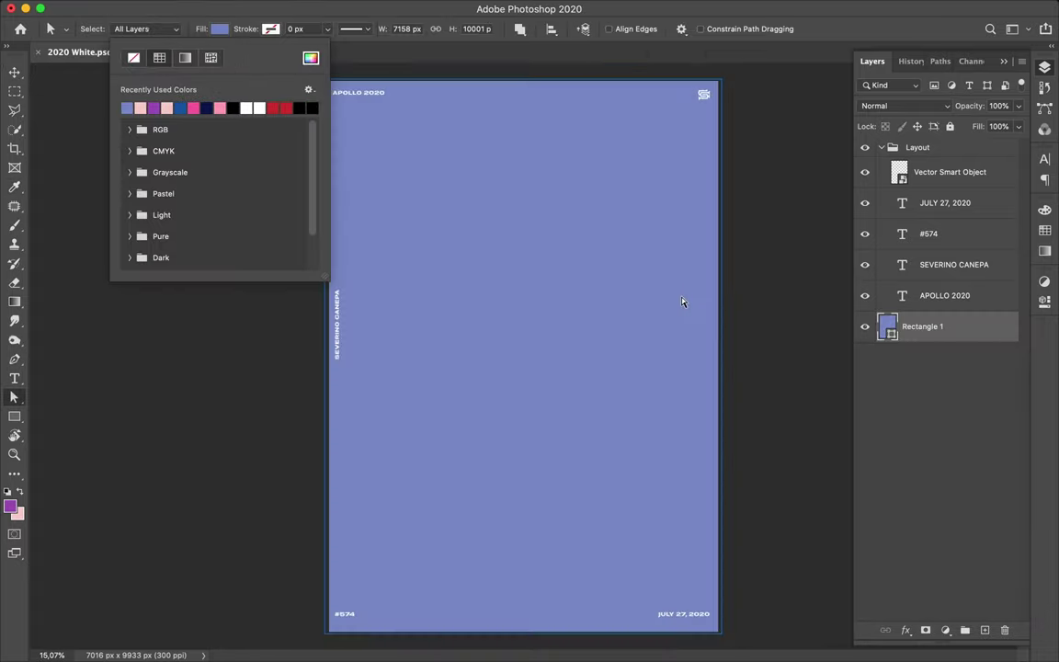
Start a new text layer on the upper part of the poster.
key("v")
key("t")
left_click(479, 276)
Type 'AP' and scale the letters up with Free Transform.
type("AP")
key("ctrl+t")
mouse_move(484, 278)
left_mouse_down()
mouse_move(543, 331)
mouse_move(634, 217)
left_mouse_up()
key("Return")
Give the AP text colour dcdcdc and an Expanded font style.
left_click(1044, 159)
left_click(1006, 245)
type("dcdcdc")
left_click(1008, 352)
key("v")
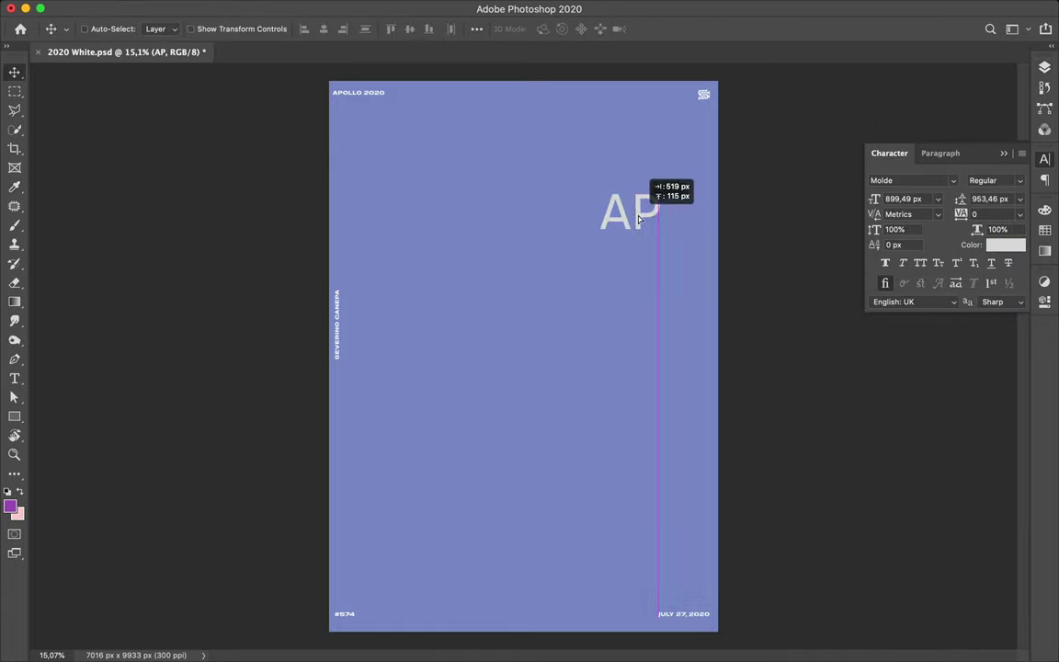
left_click(996, 180)
scroll(956, 368, "down", 10)
left_click(940, 463)
Duplicate AP toward the lower left and retype the copy as 'PO'.
mouse_move(607, 196)
left_mouse_down()
mouse_move(454, 310)
mouse_move(593, 441)
mouse_move(623, 348)
mouse_move(507, 428)
left_mouse_up()
double_click(444, 308)
type("POv")
key("BackSpace")
key("ctrl+Return")
key("v")
Retype further duplicated copies as 'LL' and 'O'.
double_click(593, 442)
type("LL")
key("ctrl+Return")
key("v")
double_click(507, 426)
type("O")
key("ctrl+Return")
key("v")
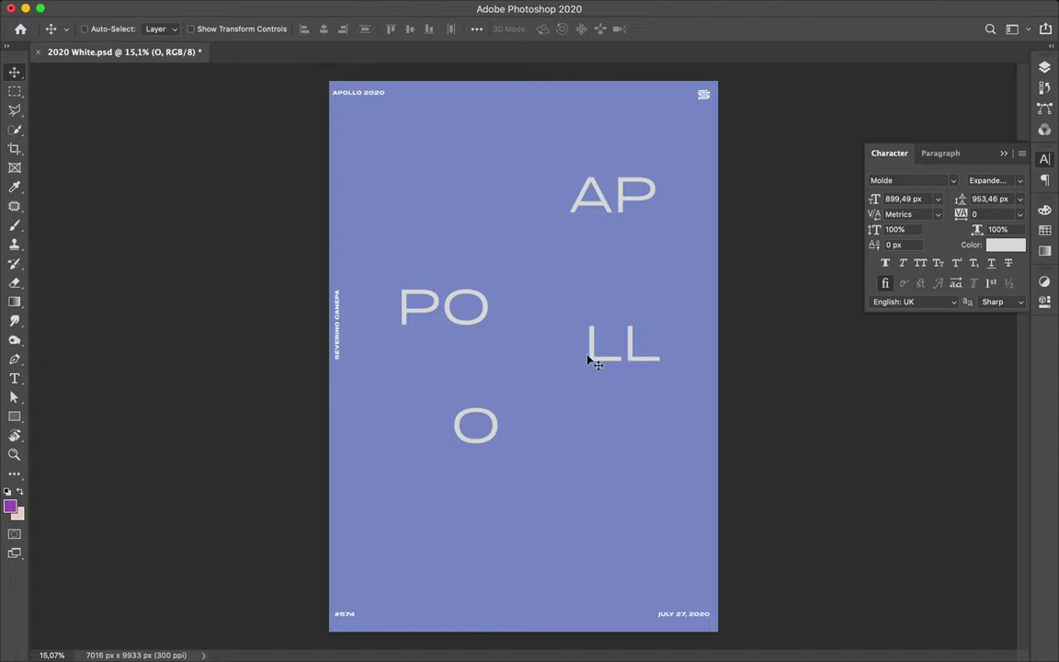
Recommit the LL text and select the background rectangle layer.
double_click(590, 350)
key("ctrl+Return")
key("v")
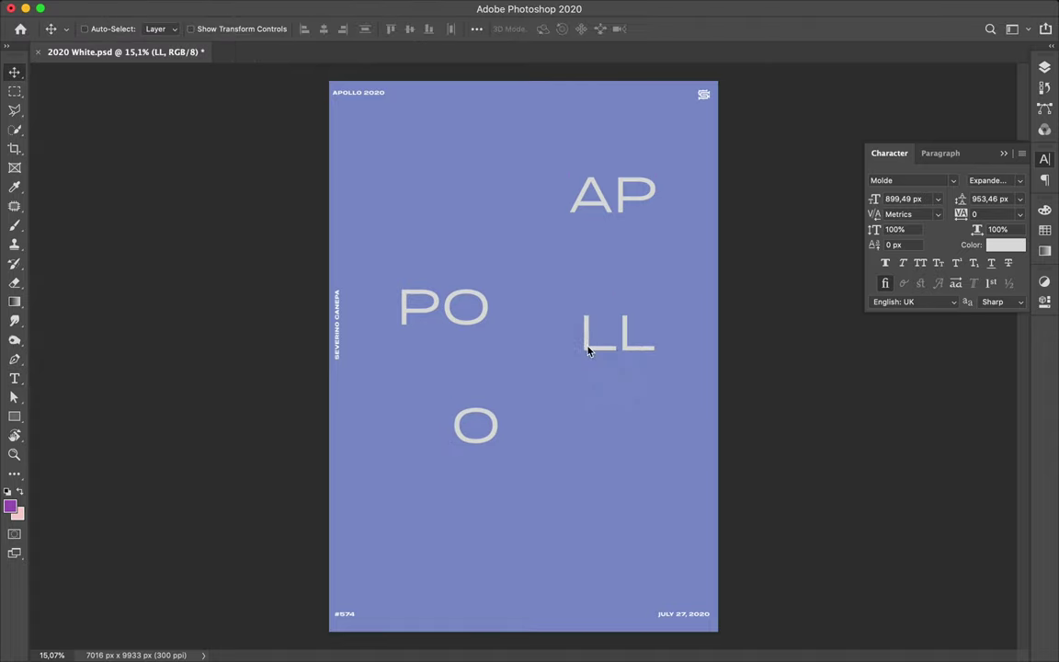
left_click(1044, 67)
left_click(922, 481)
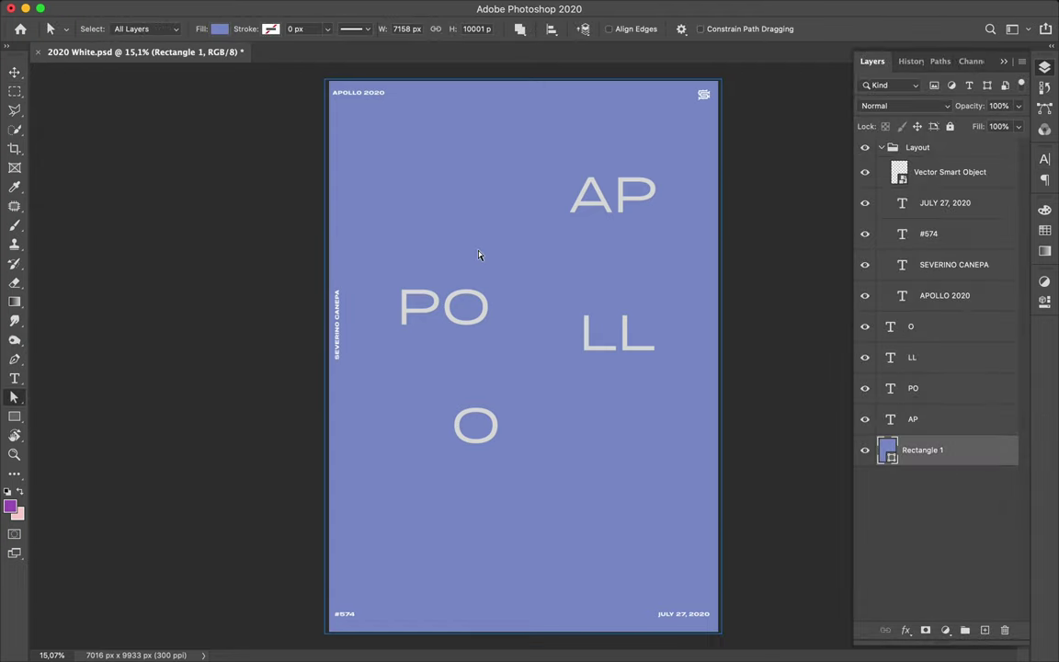
Draw a stepped shape path with the Pen tool starting at the poster's top edge.
key("p")
left_click(409, 75)
left_click(408, 171, "shift")
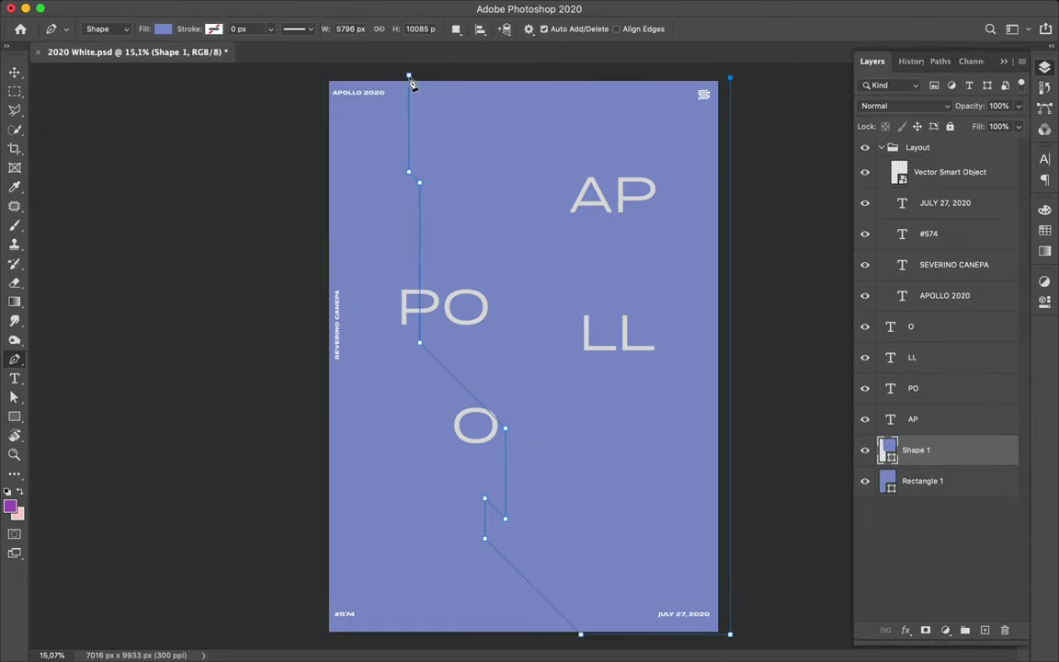
left_click(451, 78)
Give the stepped shape a darker blue fill.
key("a")
left_click(163, 29)
left_click(310, 53)
left_click(1002, 354)
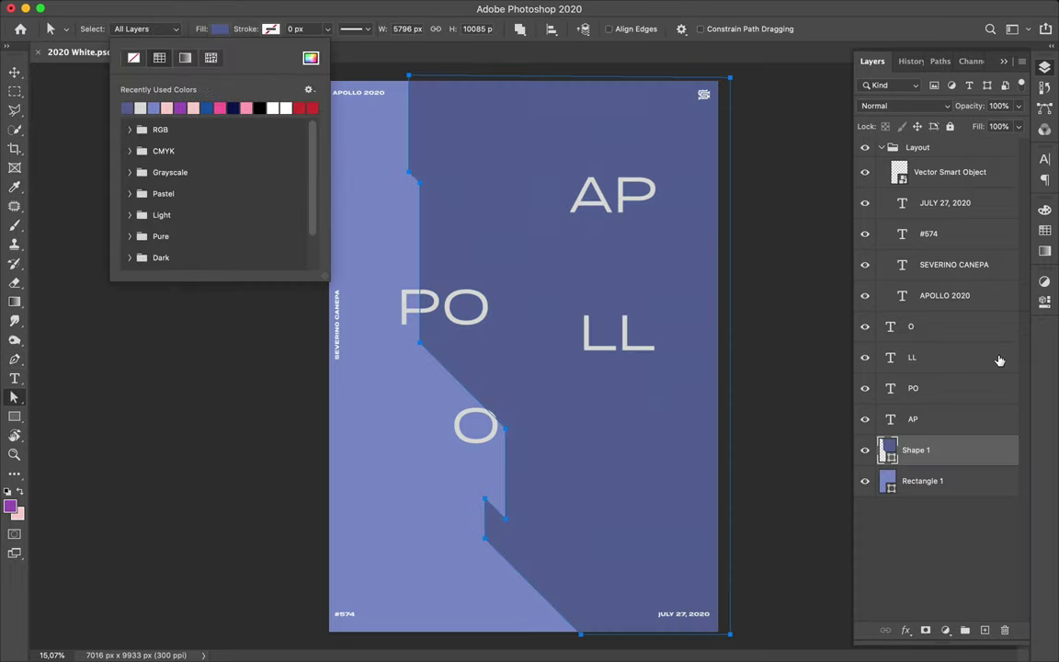
key("v")
Shift the dark shape's anchors left and extend its right edge past the poster, then begin a new line.
key("a")
key("v")
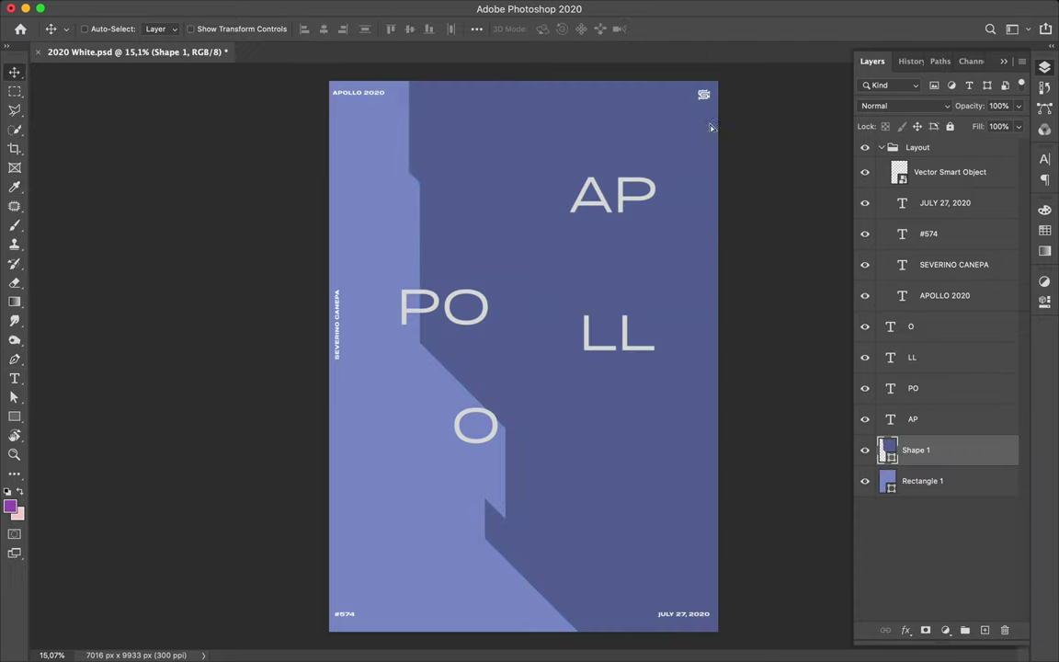
left_click_drag(733, 150, 712, 150)
key("a")
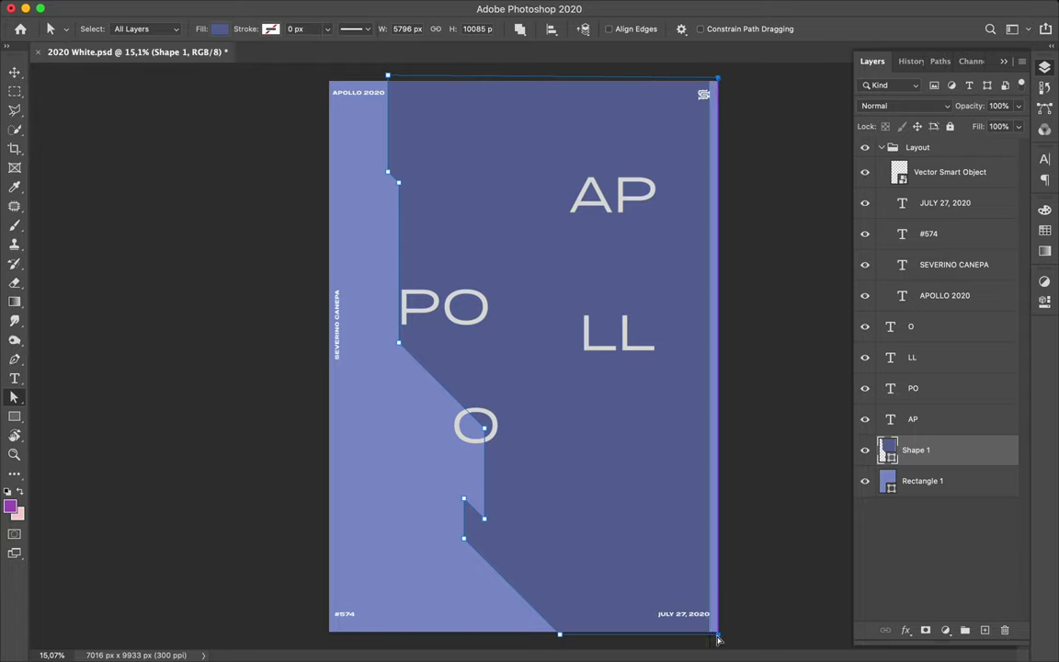
key("v")
left_click_drag(621, 428, 571, 428)
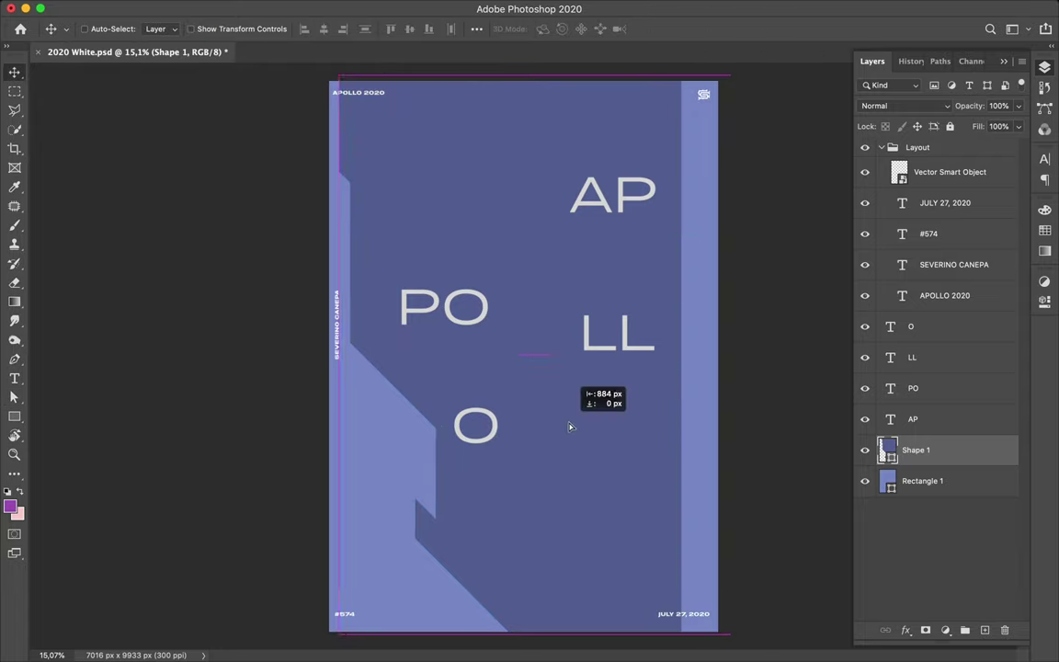
key("a")
left_click_drag(670, 633, 720, 634)
key("v")
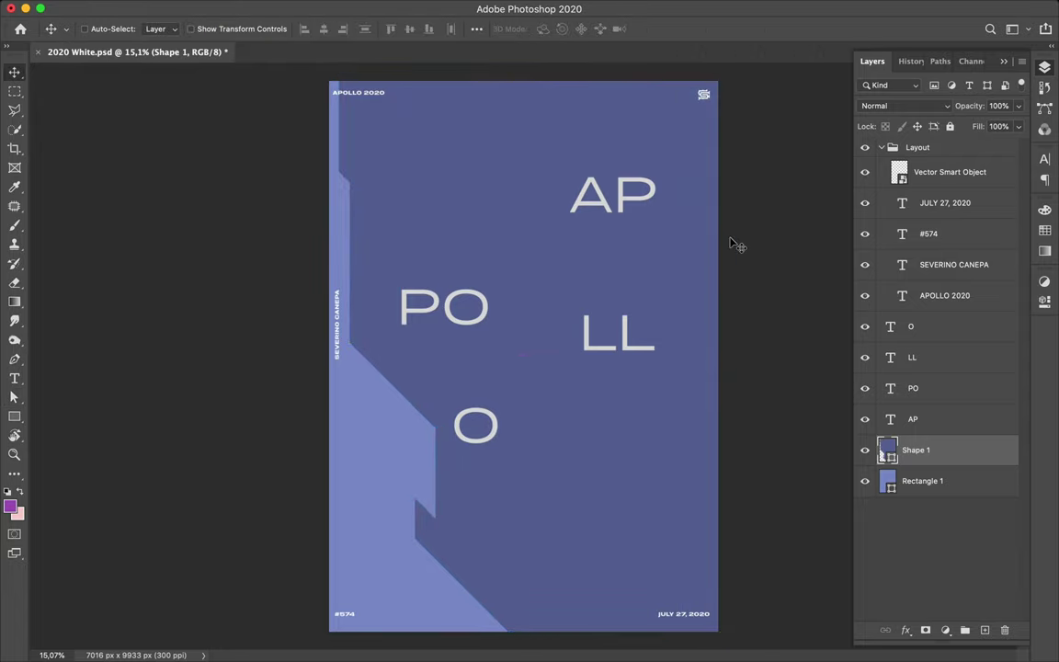
key("p")
left_click(438, 249)
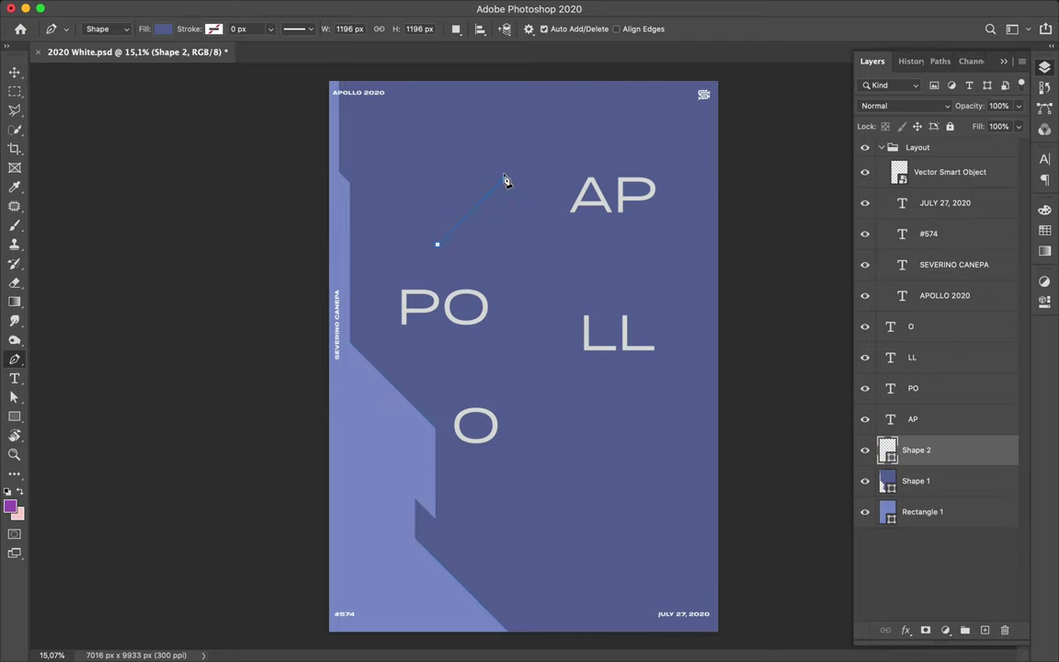
Choose a light yellow-green colour for the new line.
key("a")
left_click(198, 28)
left_click(311, 58)
left_click_drag(877, 449, 877, 512)
left_click(718, 401)
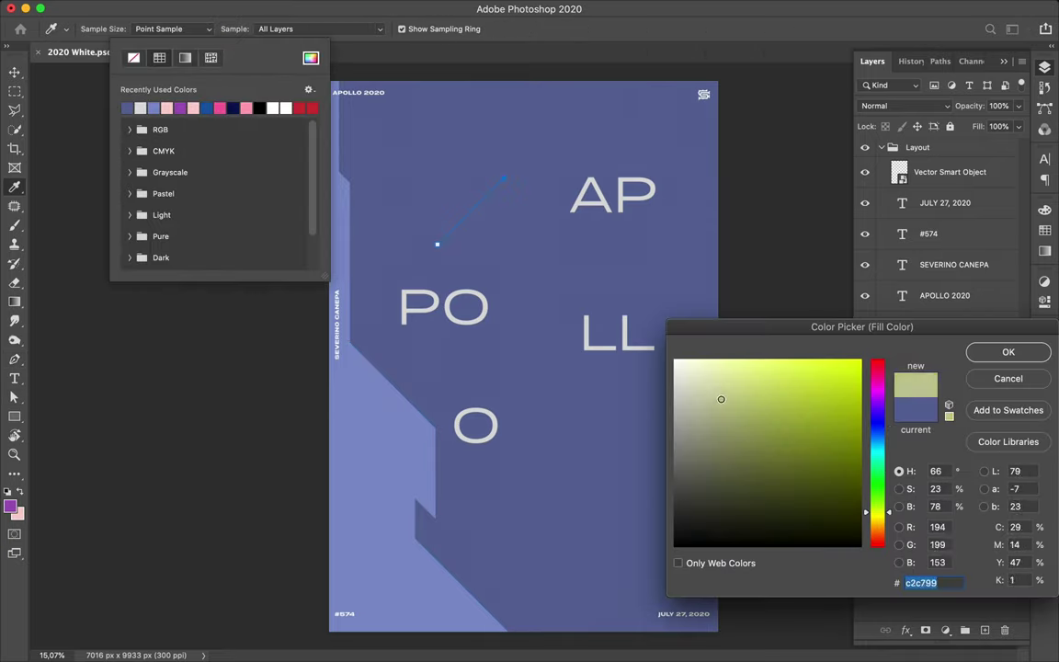
left_click_drag(802, 401, 798, 395)
left_click(1009, 352)
Give the line no fill and a yellow-green 180 px stroke with changed alignment.
left_click(134, 58)
left_click(270, 28)
left_click(308, 29)
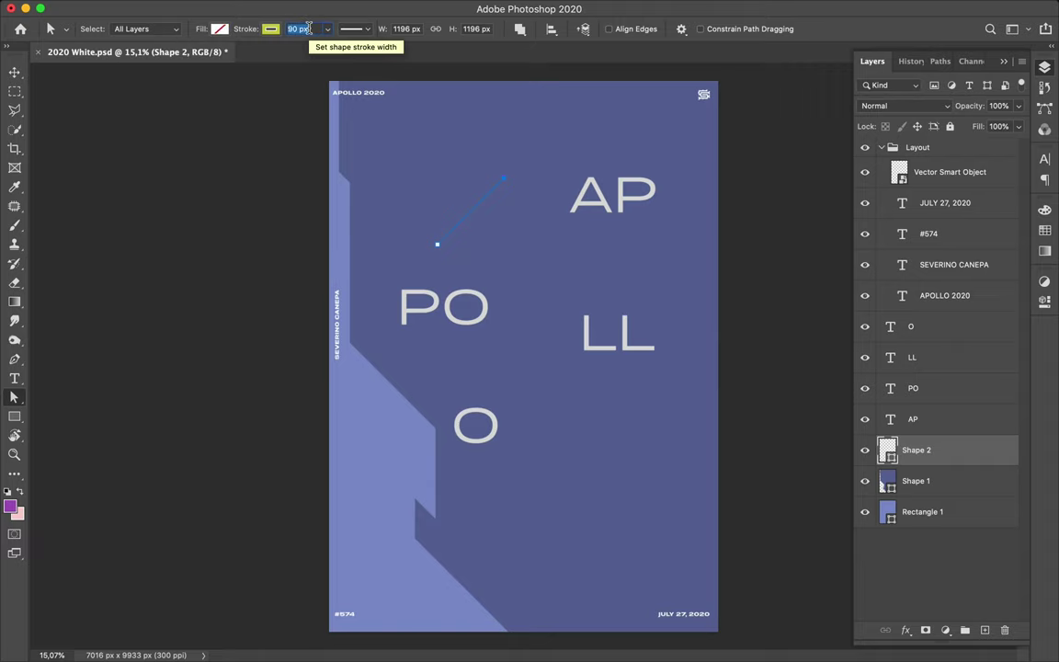
key("Return")
left_click(368, 28)
left_click(286, 185)
left_click(303, 28)
key("v")
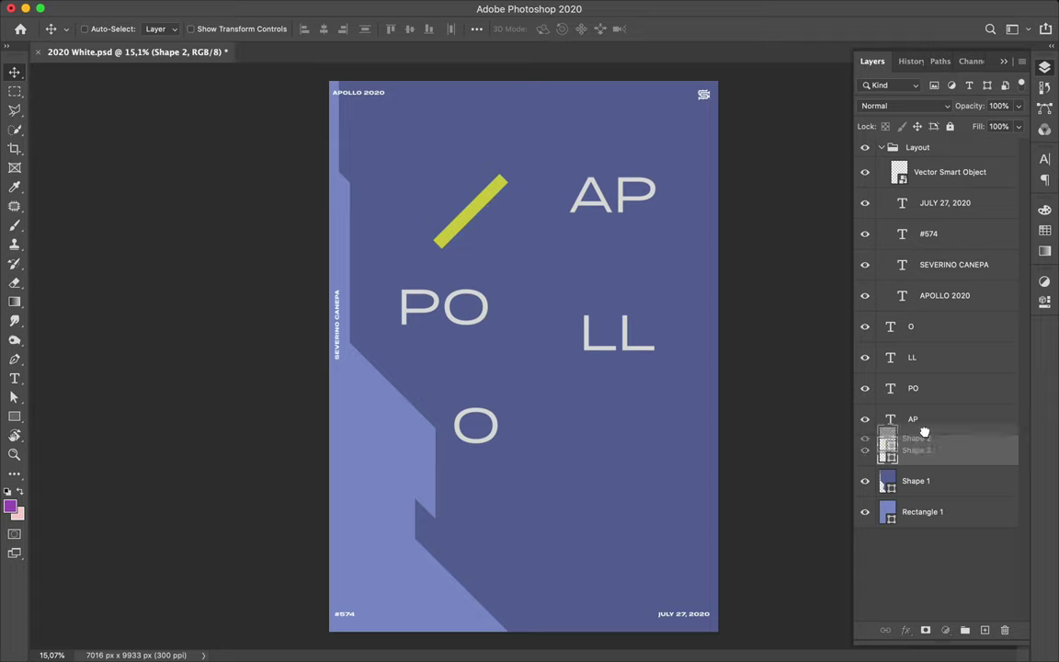
Duplicate and rotate the line into an X, merge both layers, and move it bottom right.
key("ctrl+j")
key("ctrl+t")
key("Return")
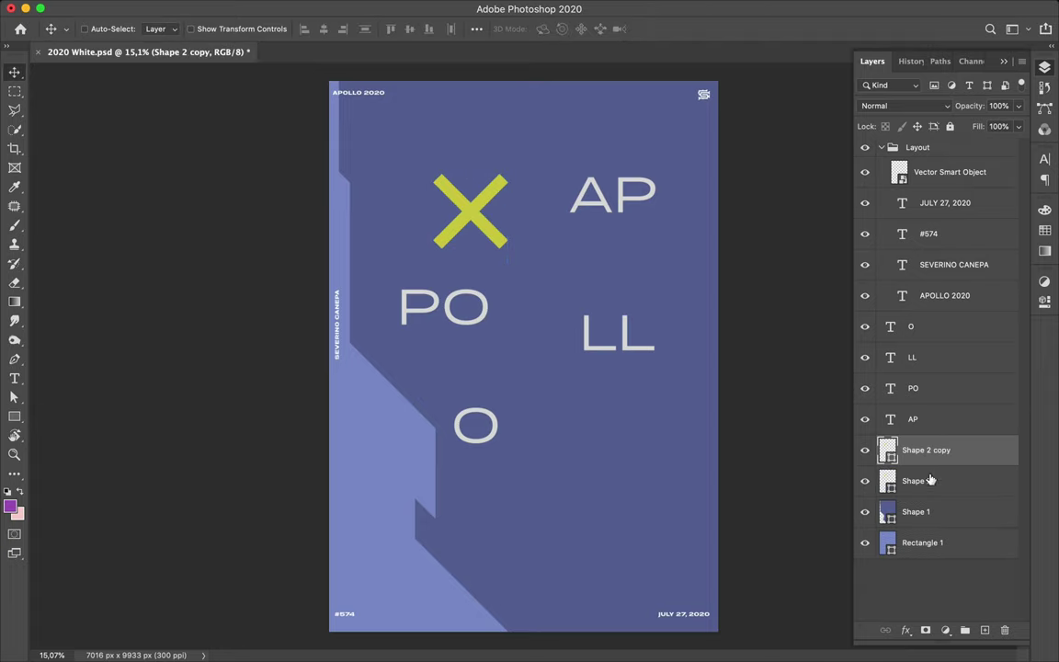
left_click(930, 480, "shift")
key("a")
key("v")
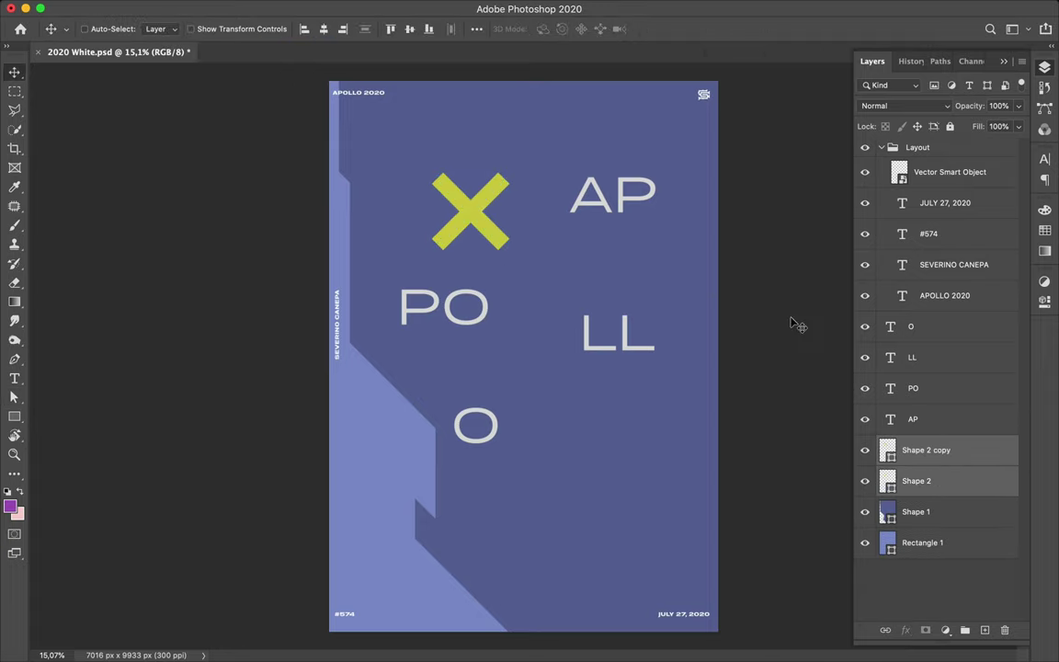
key("ctrl+e")
mouse_move(480, 225)
left_mouse_down()
mouse_move(733, 552)
mouse_move(402, 410)
left_mouse_up()
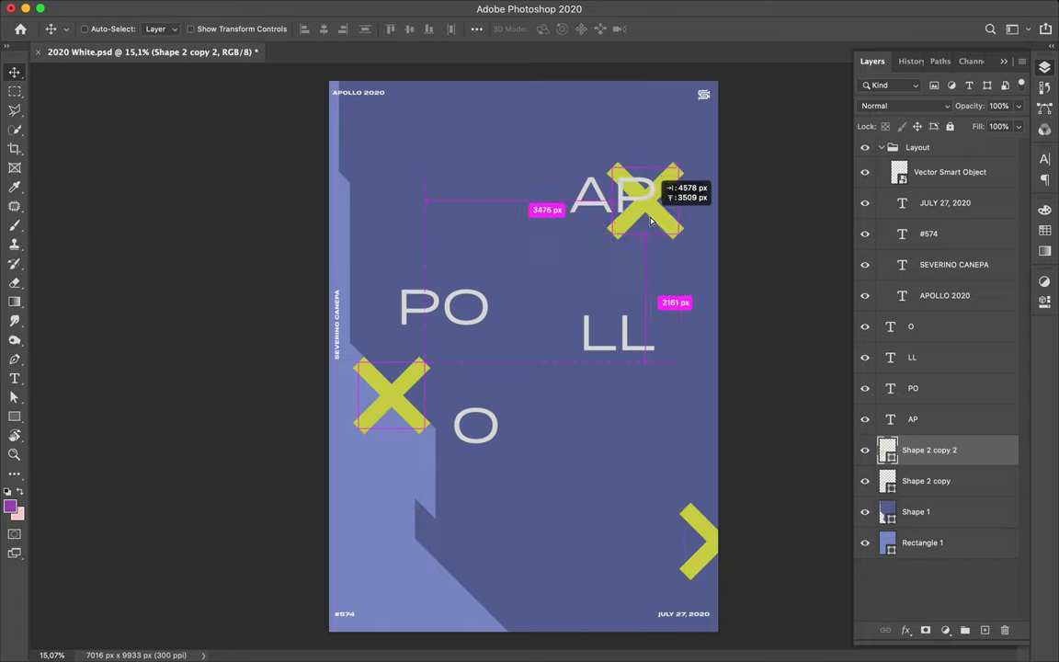
Duplicate the X into a large 440 px stroke version placed over AP.
mouse_move(394, 405)
left_mouse_down()
mouse_move(475, 183)
mouse_move(607, 286)
left_mouse_up()
key("ctrl+t")
key("Return")
type("a")
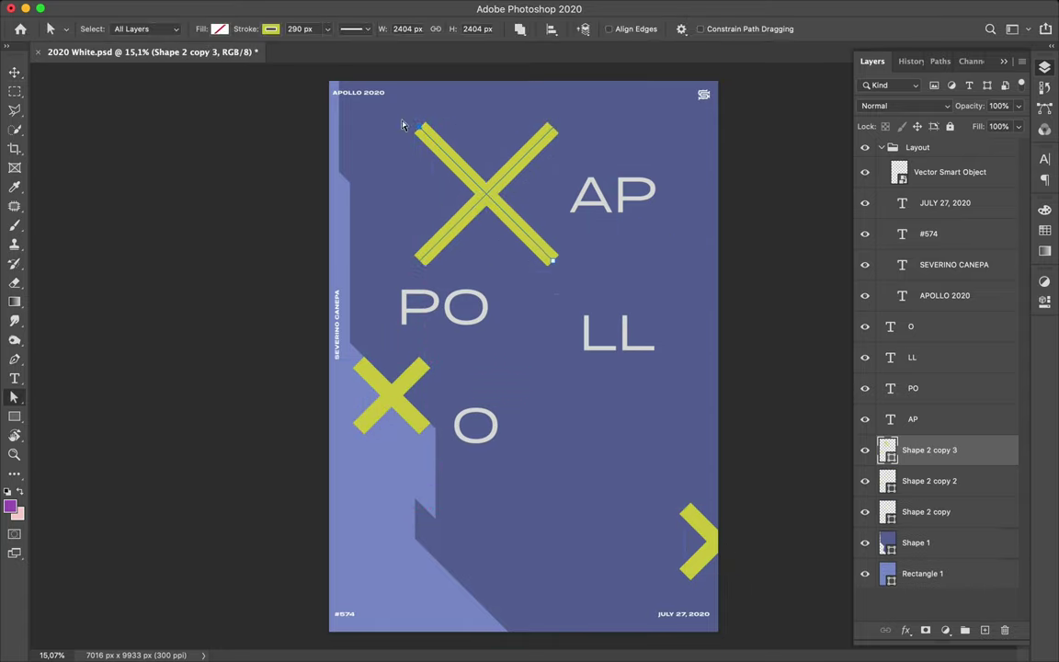
type("440")
key("Return")
key("v")
left_click_drag(479, 196, 582, 177)
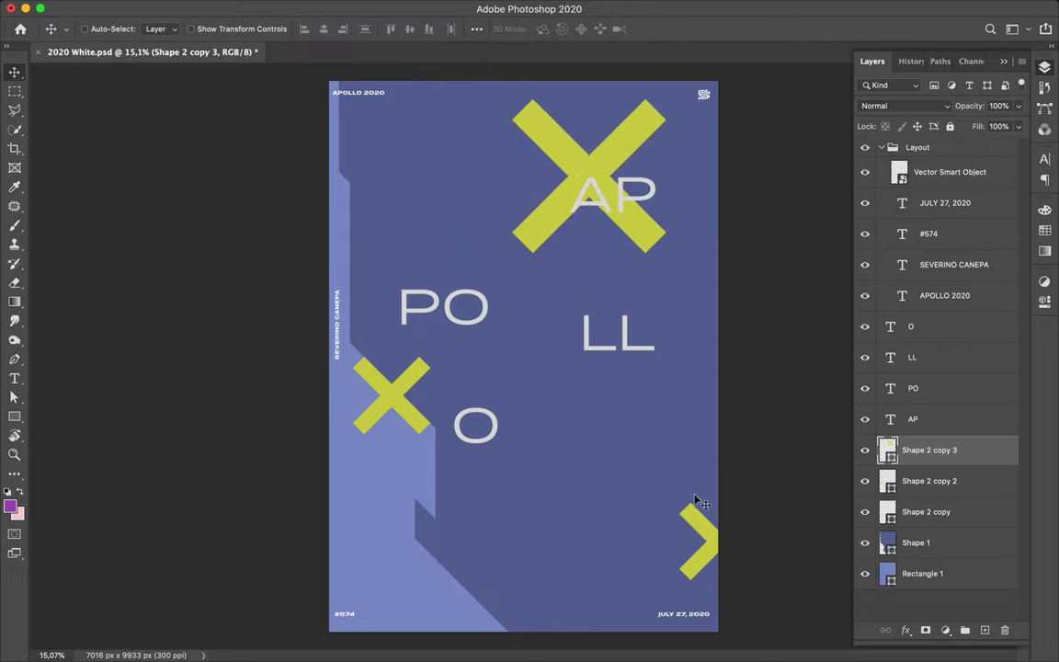
Duplicate an X toward the lower middle and shrink it to a small 40 px stroke mark.
left_click_drag(695, 515, 496, 515)
key("a")
left_click(304, 29)
type("40")
key("Return")
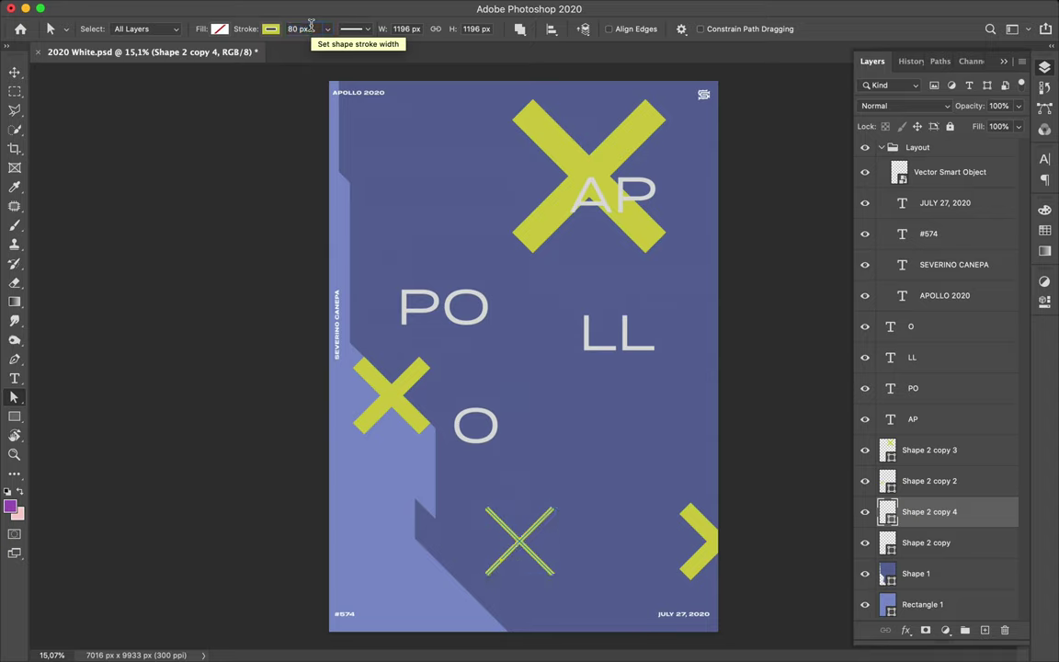
key("ctrl+t")
mouse_move(556, 578)
left_mouse_down()
mouse_move(506, 524)
mouse_move(427, 595)
left_mouse_up()
key("Return")
key("v")
left_click(451, 472)
key("Return")
Scatter several smaller X copies near the bottom and right side of the poster.
mouse_move(495, 518)
left_mouse_down("alt")
mouse_move(549, 565)
mouse_move(597, 633)
mouse_move(370, 549)
left_mouse_up("alt")
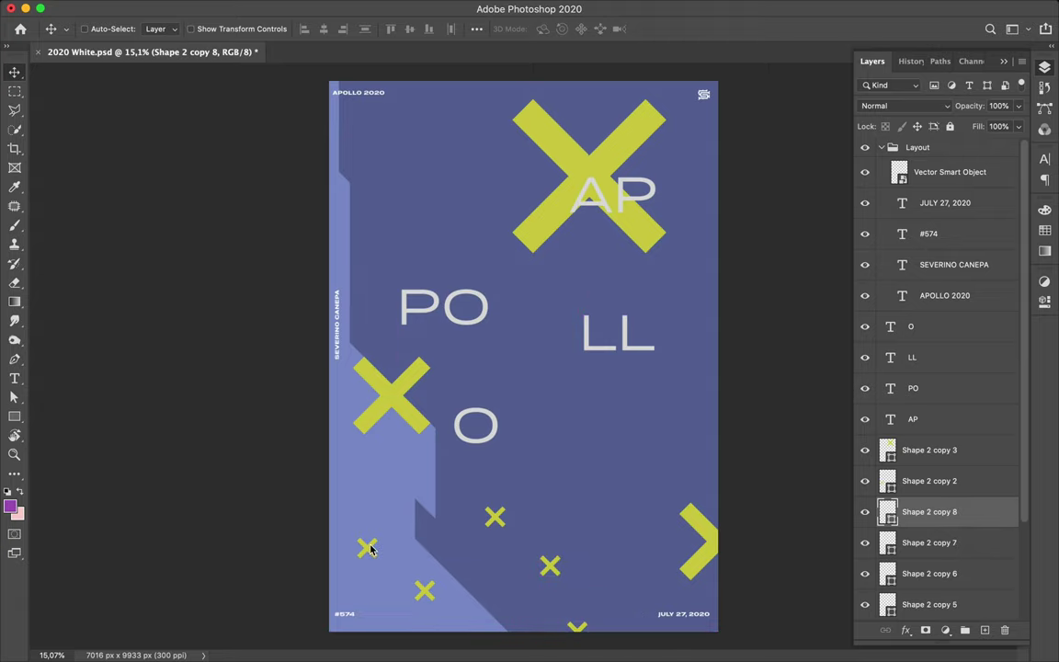
left_click_drag(370, 552, 679, 411, "alt")
key("a")
key("ctrl+t")
key("Return")
scroll(669, 421, "up", 4)
key("v")
mouse_move(570, 418)
left_mouse_down("alt")
mouse_move(473, 489)
mouse_move(506, 484)
left_mouse_up("alt")
scroll(506, 485, "down", 3)
mouse_move(510, 434)
left_mouse_down("alt")
mouse_move(506, 472)
mouse_move(552, 460)
left_mouse_up("alt")
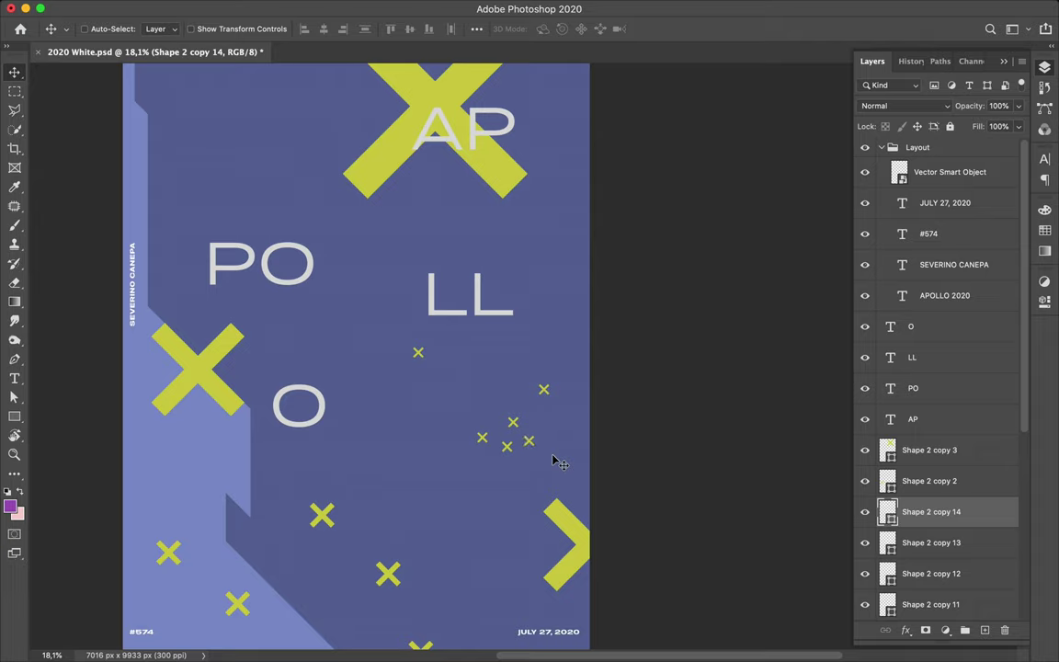
scroll(529, 452, "down", 1)
mouse_move(666, 455)
left_mouse_down("alt")
mouse_move(699, 448)
mouse_move(530, 440)
mouse_move(636, 526)
left_mouse_up("alt")
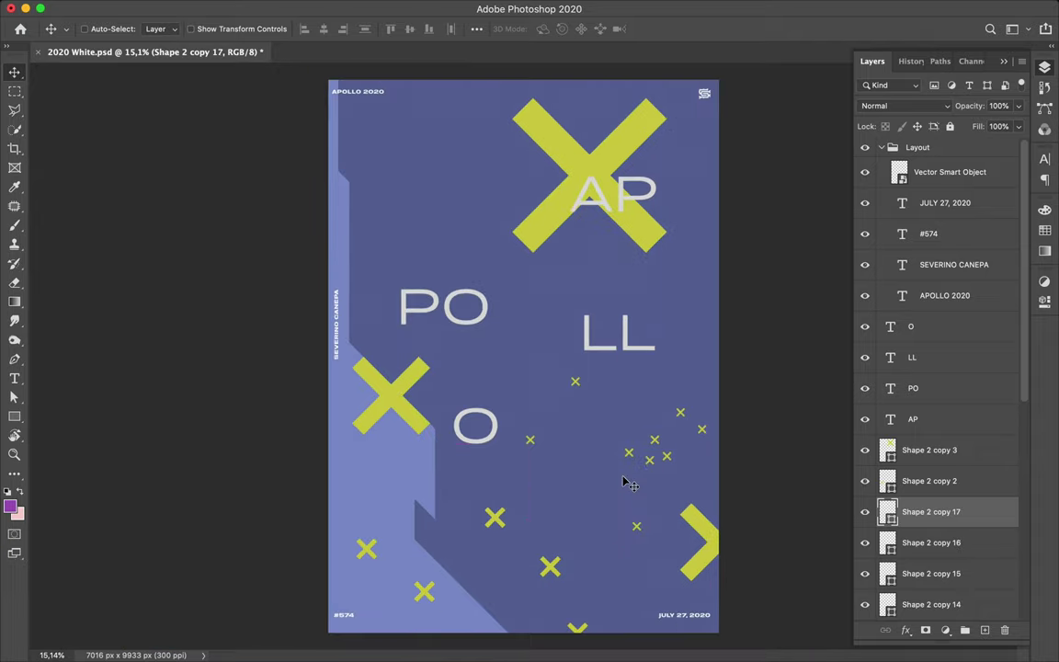
Copy the big X into the top-left corner and move AP below the large X.
left_click_drag(568, 161, 301, 83, "alt")
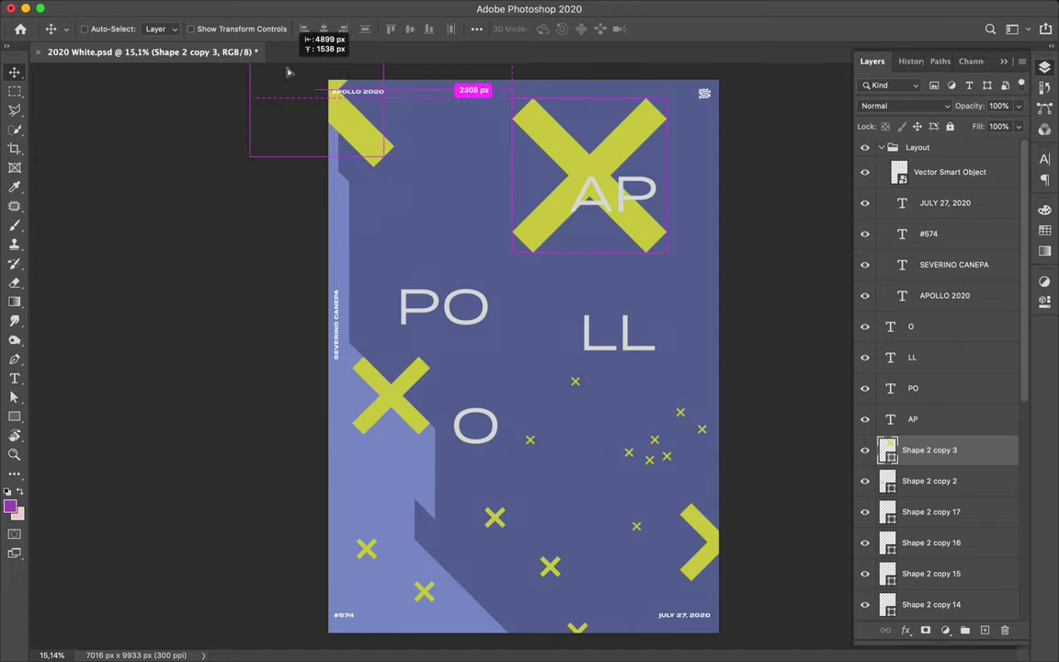
left_click_drag(595, 194, 568, 273)
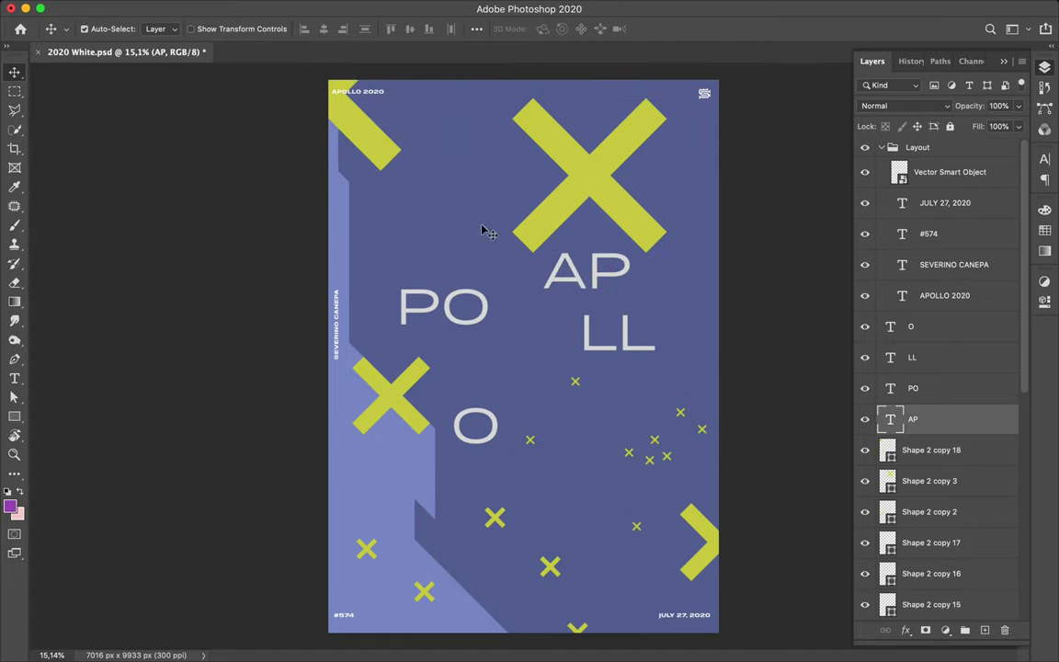
left_click(386, 478)
Pen a closed stepped band from the bottom-right corner up to the top-right corner.
key("p")
left_click(725, 602)
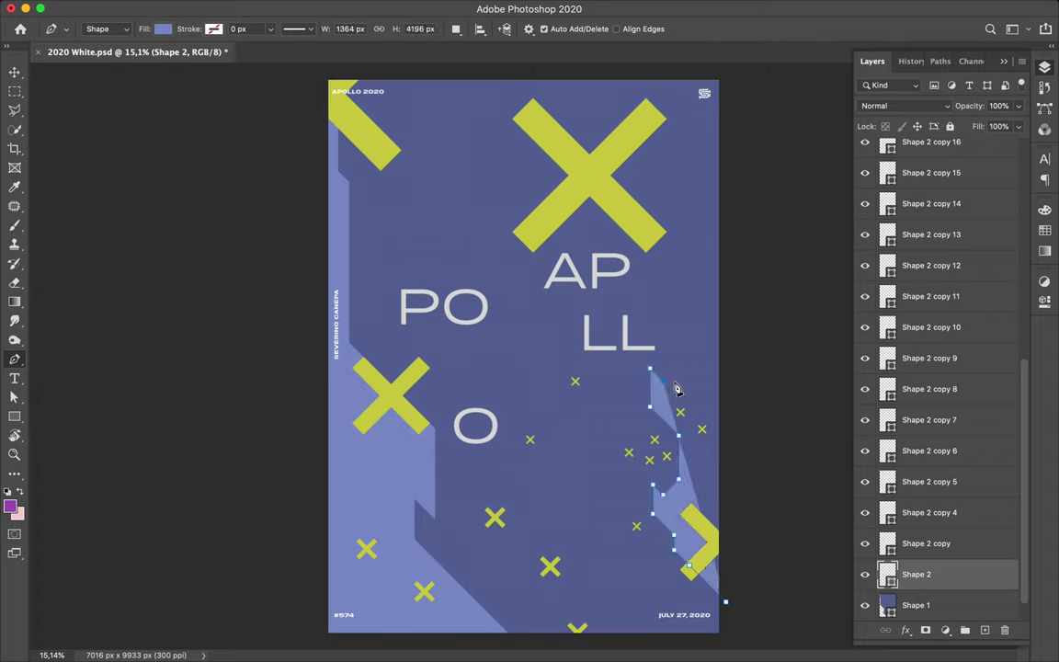
left_click(690, 408)
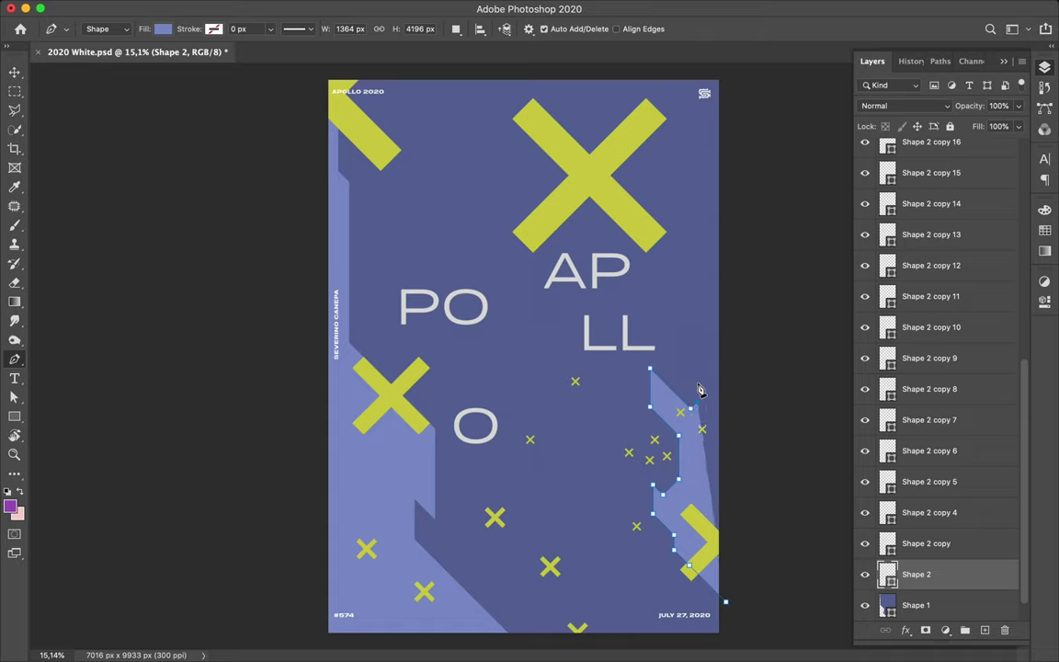
left_click(649, 214)
left_click(649, 187)
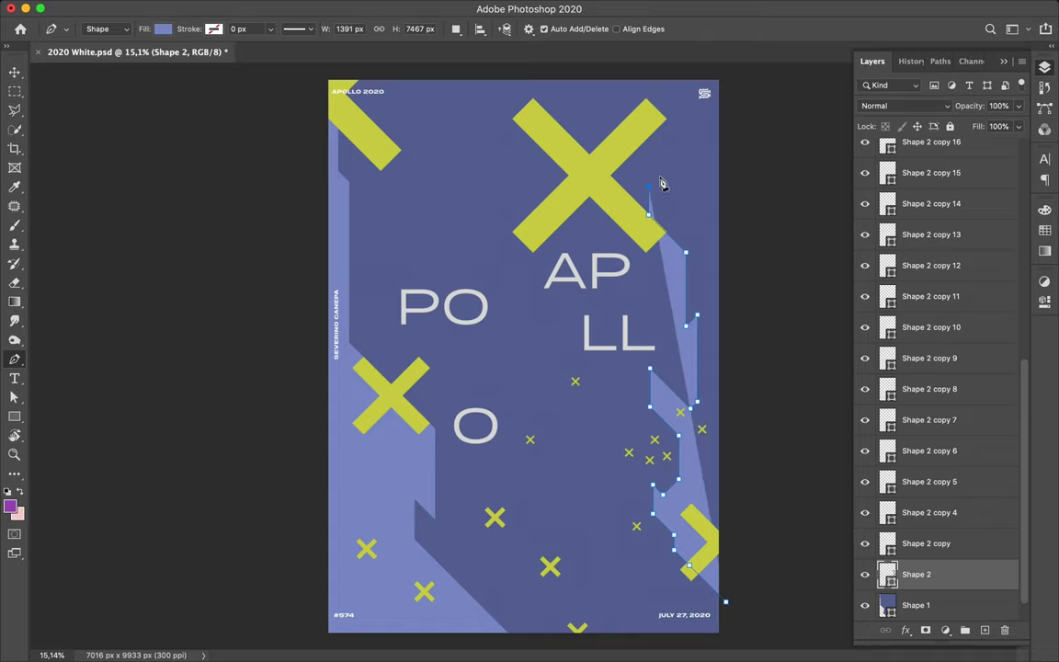
left_click(695, 186)
left_click(645, 74)
left_click(726, 72)
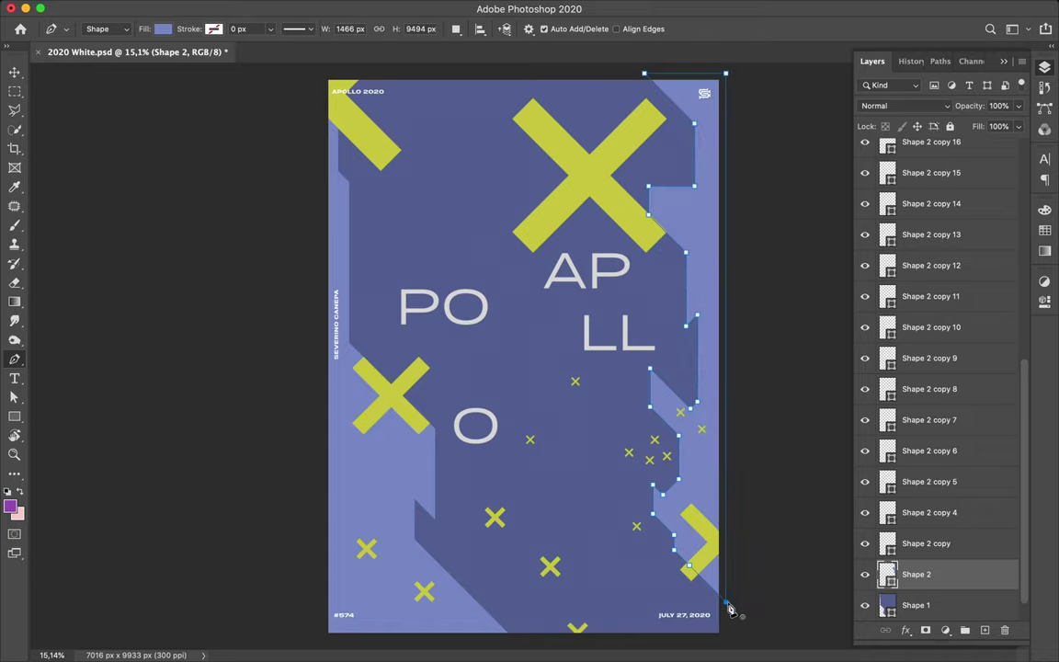
left_click(726, 607)
Select the new right-side band with Path Selection to check it, then deselect.
key("a")
left_click(688, 328)
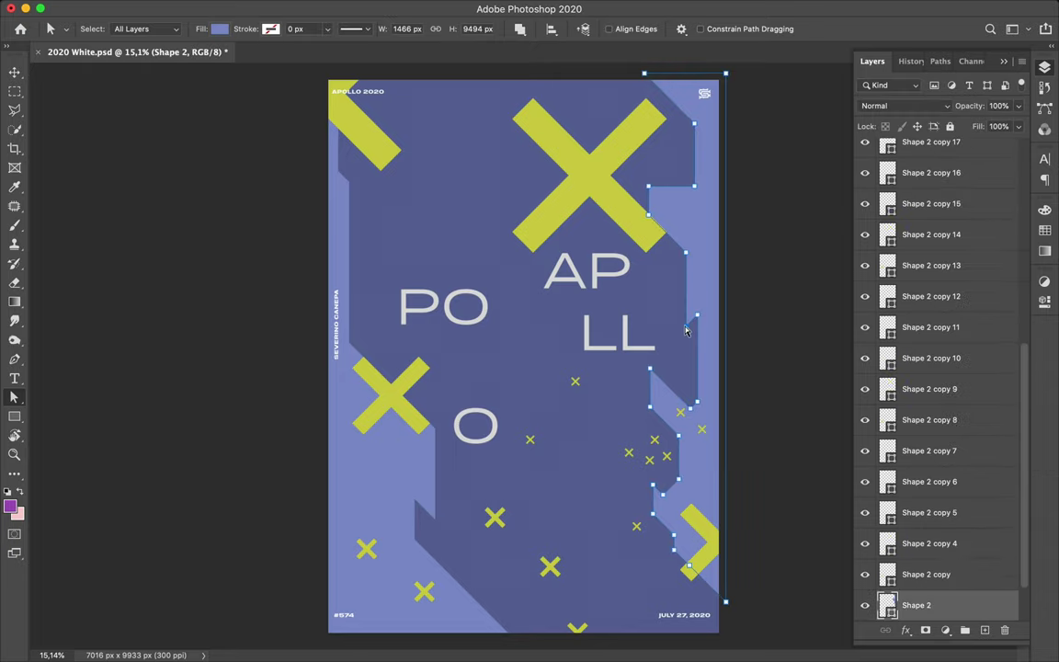
left_click(774, 363)
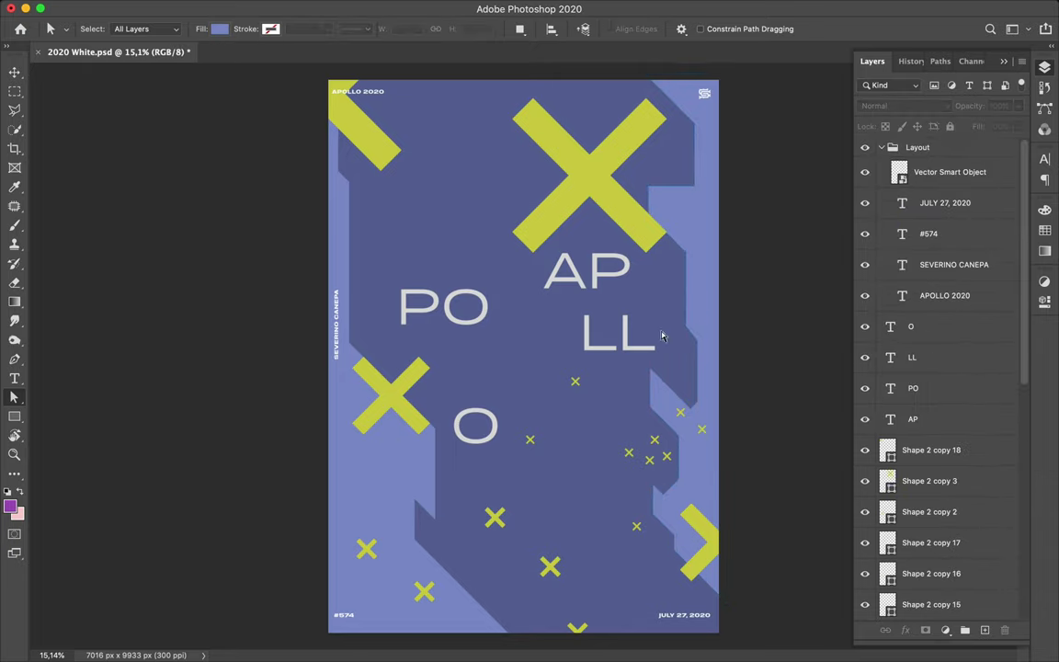
Pen-draw a slanted light-blue shape above PO and rasterize the Shape 3 layer.
key("p")
left_click(361, 186)
left_click(417, 241)
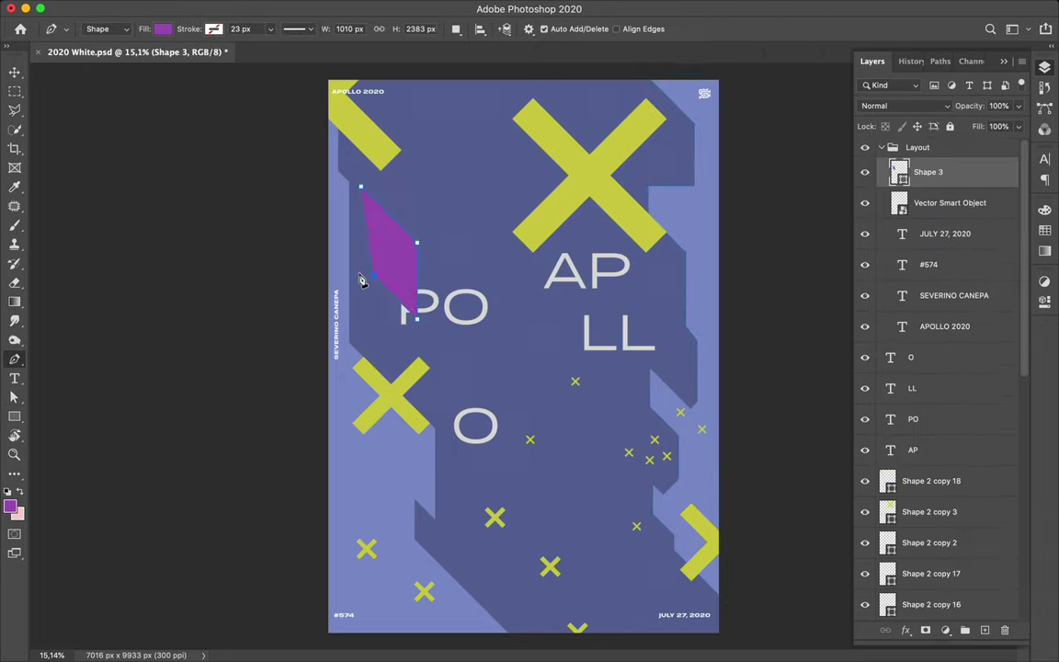
key("a")
left_click(218, 28)
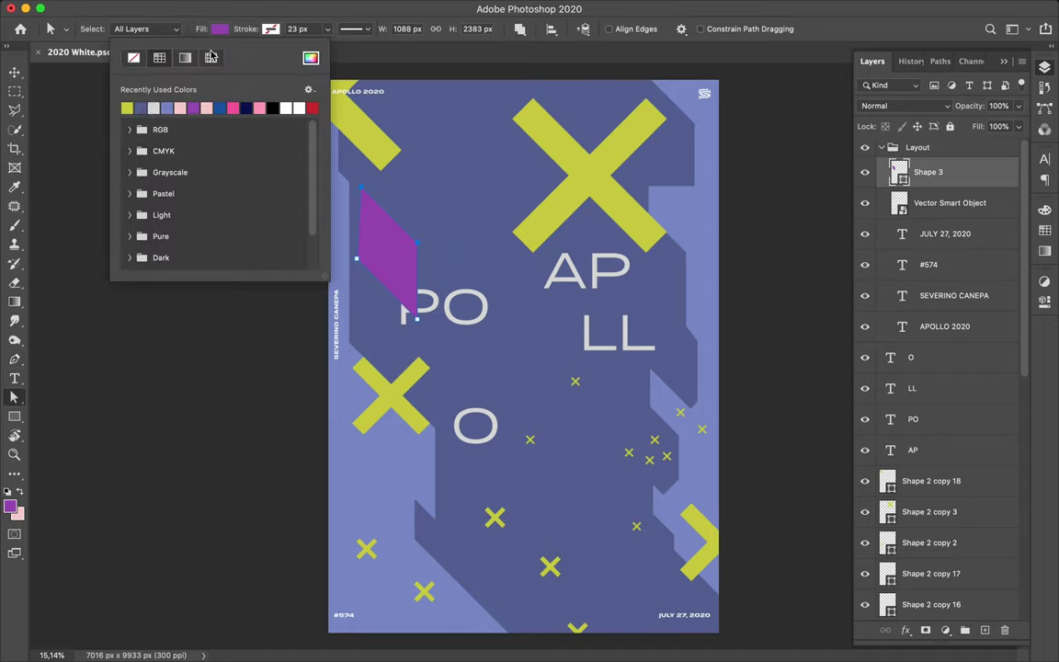
left_click(133, 97)
key("v")
right_click(974, 172)
left_click(832, 241)
Move Shape 3 below the AP layer and reposition the slanted shape on the poster.
key("l")
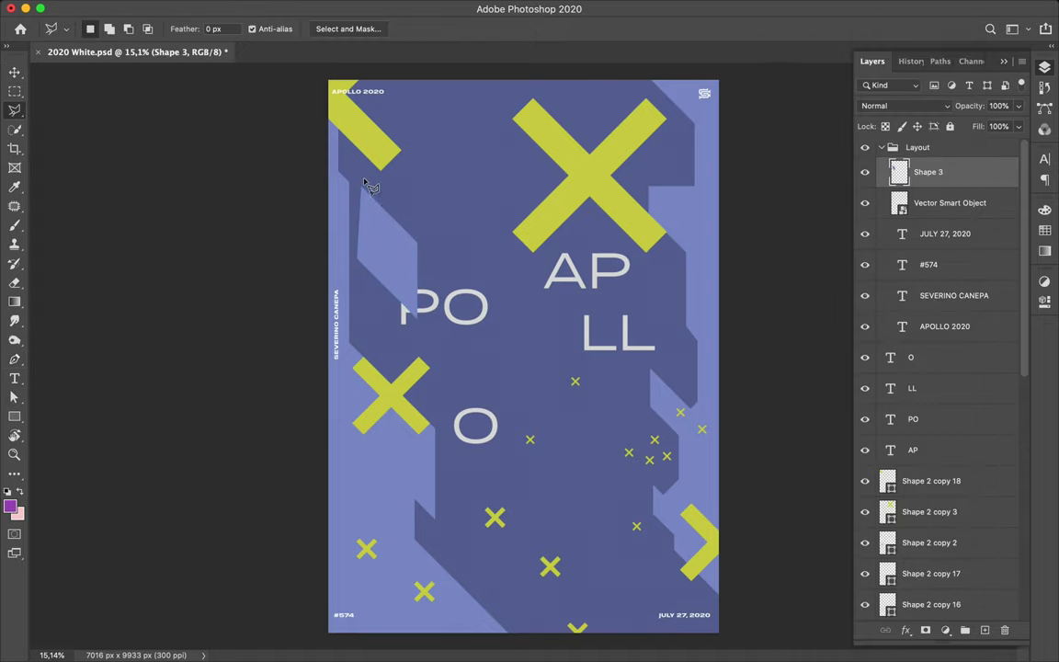
left_click(365, 185)
key("v")
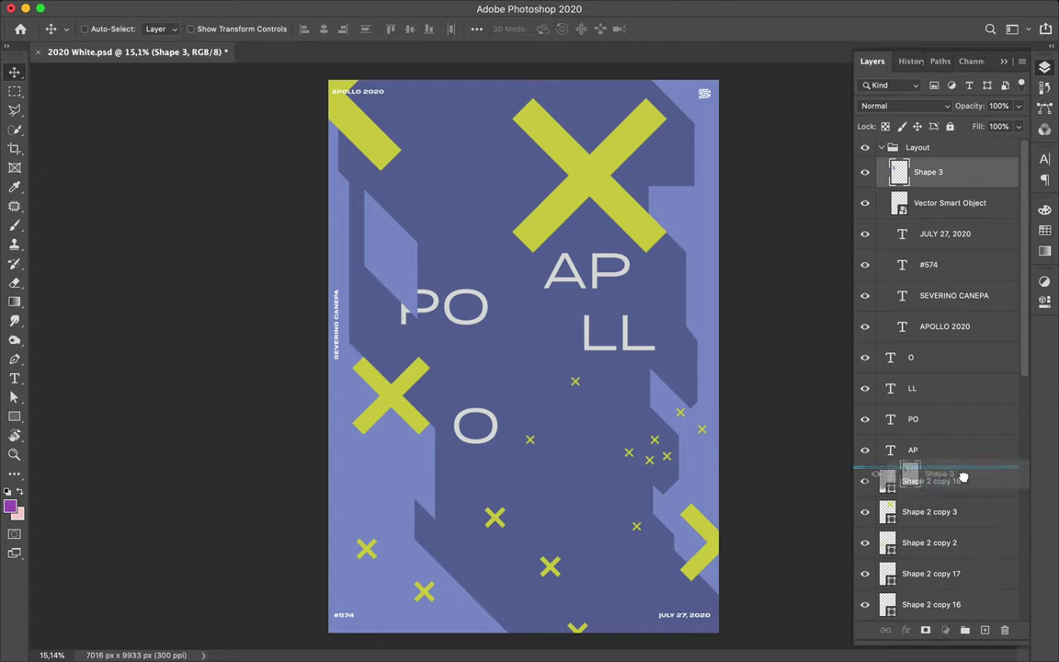
left_click_drag(929, 172, 920, 448)
left_click_drag(367, 229, 384, 241)
Lasso a stripe from the shape, copy it to its own layer, and move it down.
key("l")
left_click(354, 225)
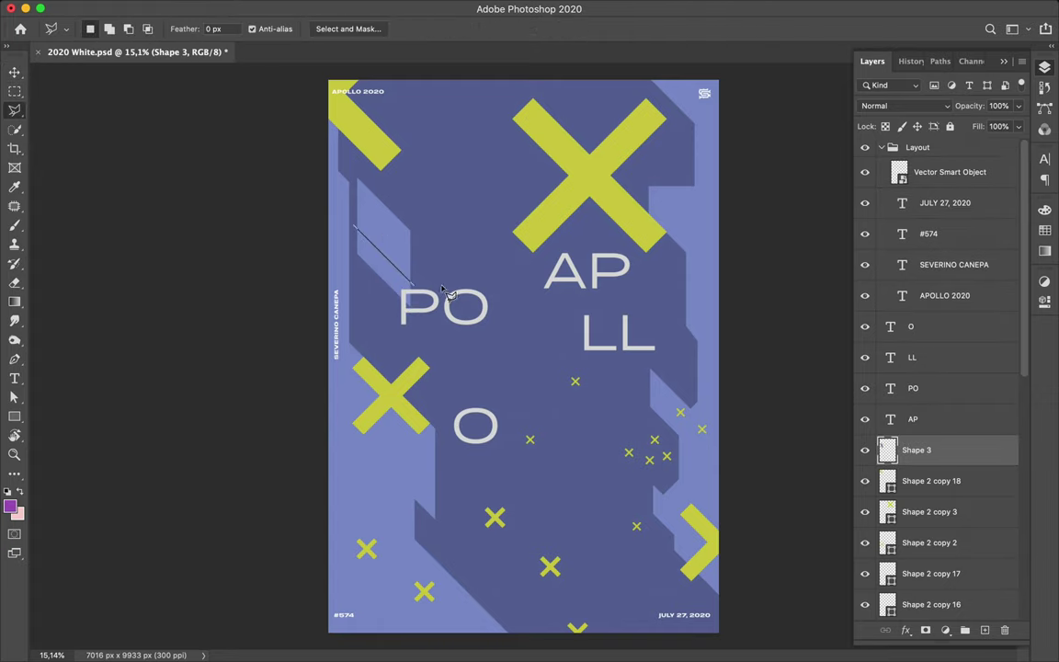
left_click(356, 237)
key("ctrl+j")
key("v")
mouse_move(371, 279)
left_mouse_down()
mouse_move(374, 339)
mouse_move(534, 331)
mouse_move(622, 297)
left_mouse_up()
Rotate the stripe copy near bottom centre and stack it between Shape 2 and Shape 1.
key("ctrl+t")
key("Return")
left_click_drag(543, 322, 555, 484)
mouse_move(927, 449)
left_mouse_down()
mouse_move(956, 574)
mouse_move(874, 541)
left_mouse_up()
mouse_move(552, 479)
left_mouse_down()
mouse_move(500, 529)
mouse_move(577, 526)
left_mouse_up()
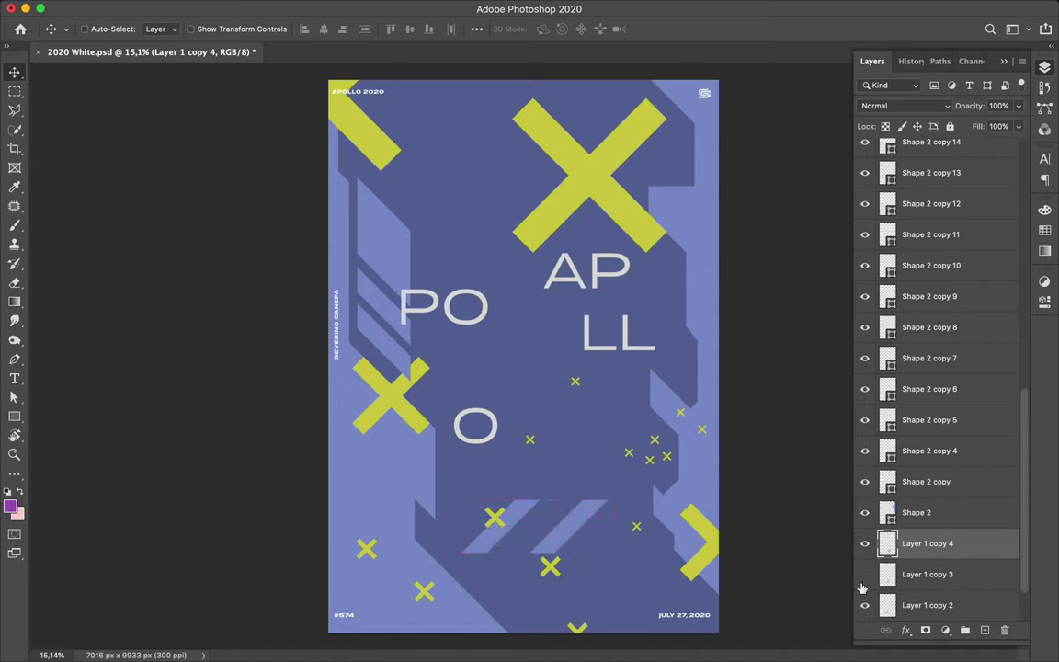
left_click(929, 605, "shift")
Duplicate the three stripe layers, shrink the copy beside LL, then move it top-left near APOLLO 2020.
left_click(476, 29)
left_click(432, 167)
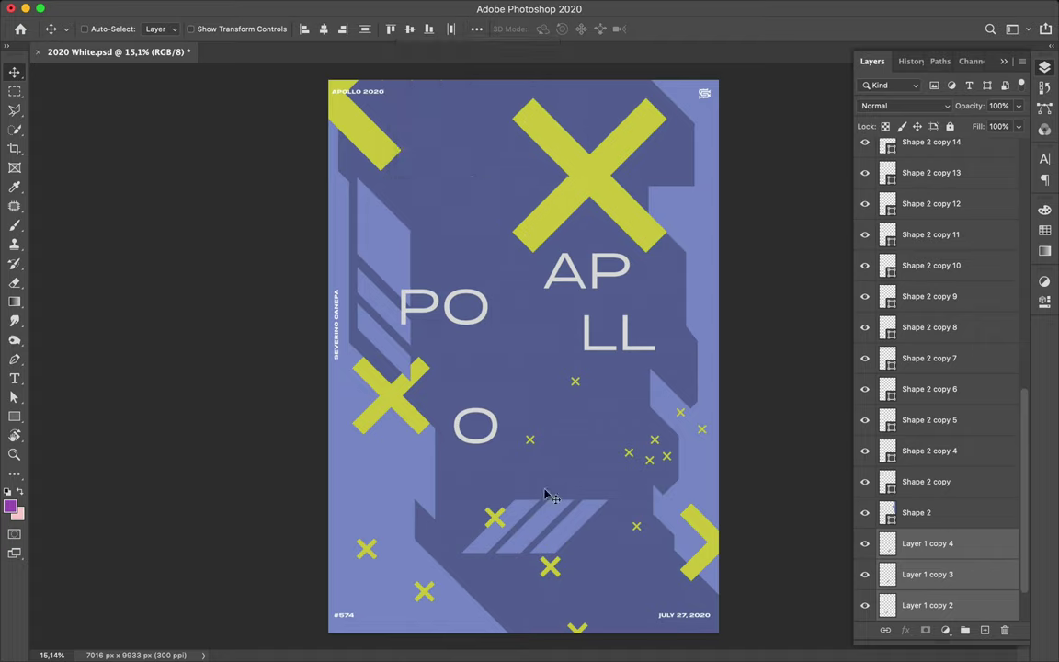
left_click_drag(546, 494, 551, 385)
key("ctrl+t")
mouse_move(464, 348)
left_mouse_down()
mouse_move(581, 332)
mouse_move(674, 268)
mouse_move(405, 209)
left_mouse_up()
key("Return")
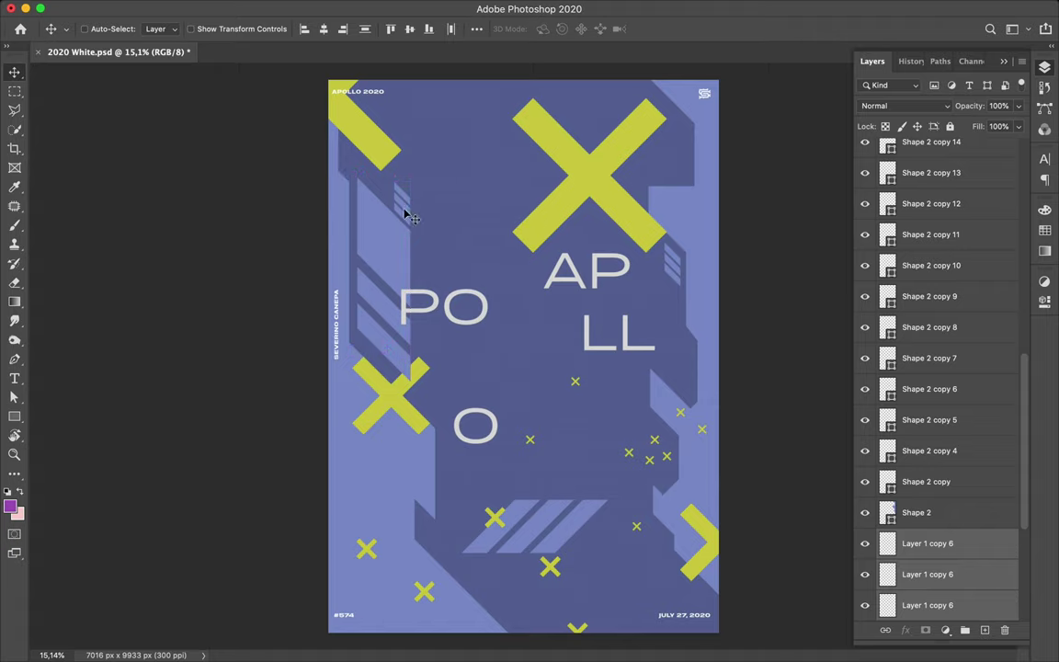
left_click_drag(416, 218, 405, 125)
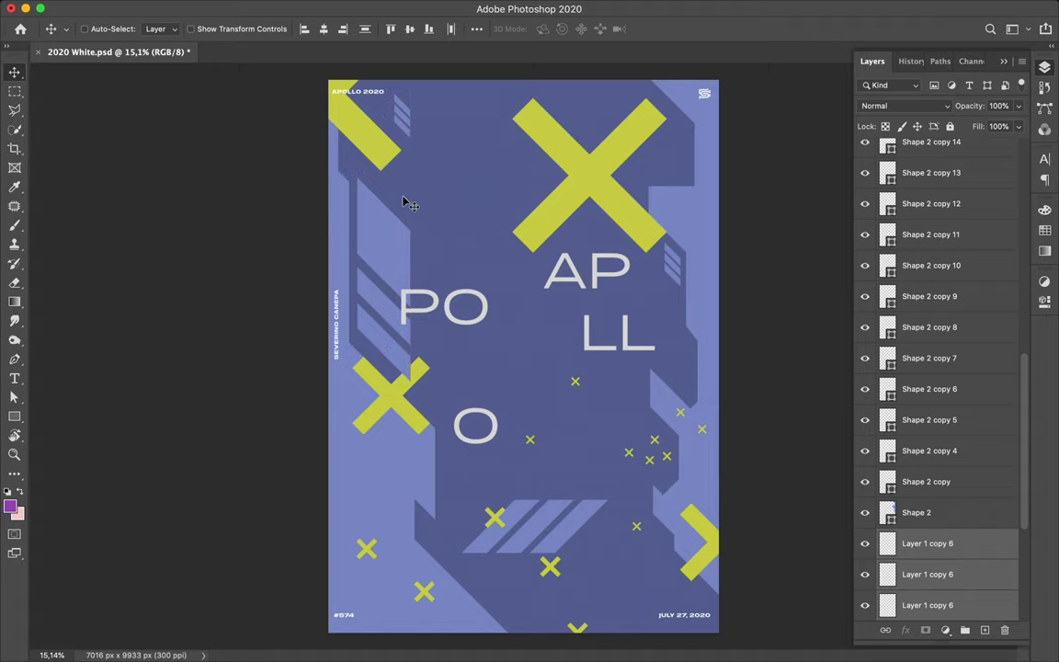
scroll(419, 476, "up", 3)
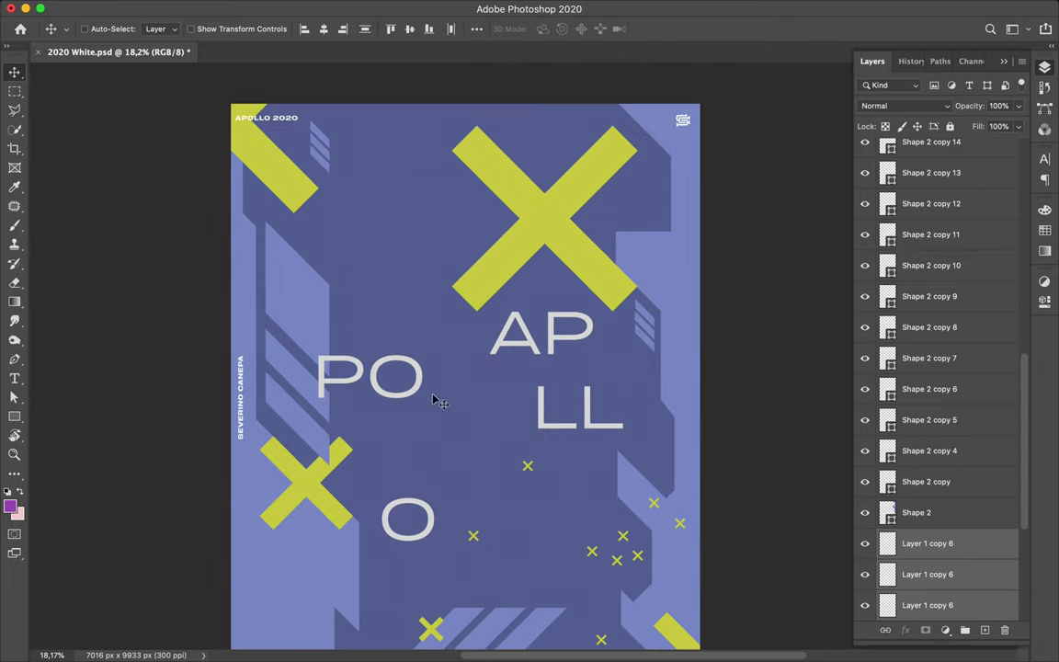
Pen-draw a light band from the top edge and shift it right toward the large X.
key("p")
left_click(163, 29)
left_click(306, 99)
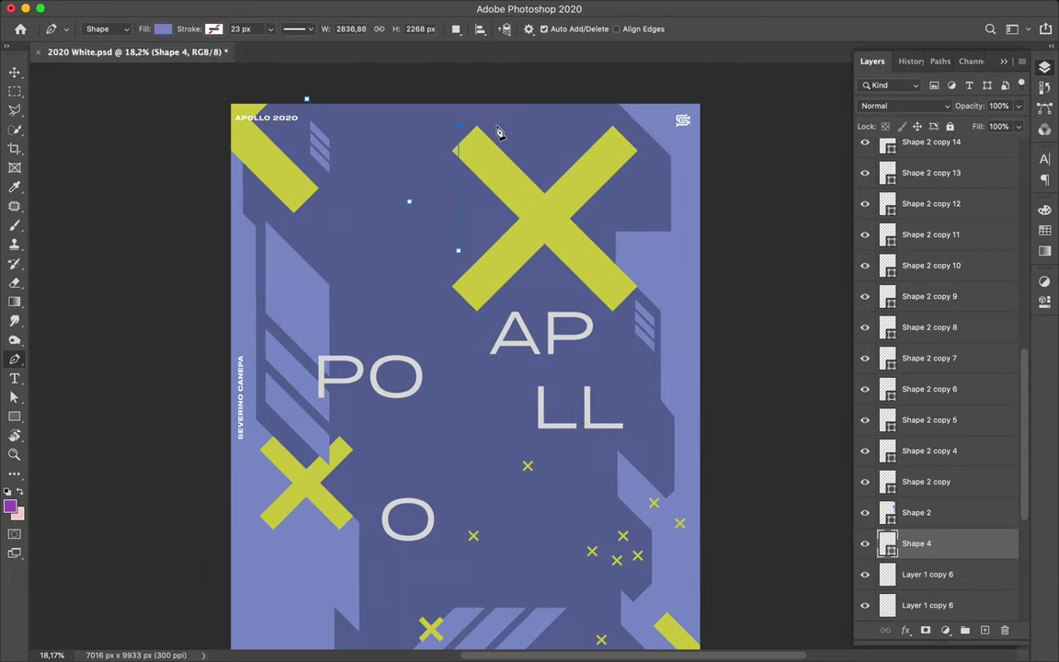
left_click(413, 80)
left_click(411, 210)
key("v")
mouse_move(439, 174)
left_mouse_down()
mouse_move(547, 179)
mouse_move(415, 124)
left_mouse_up()
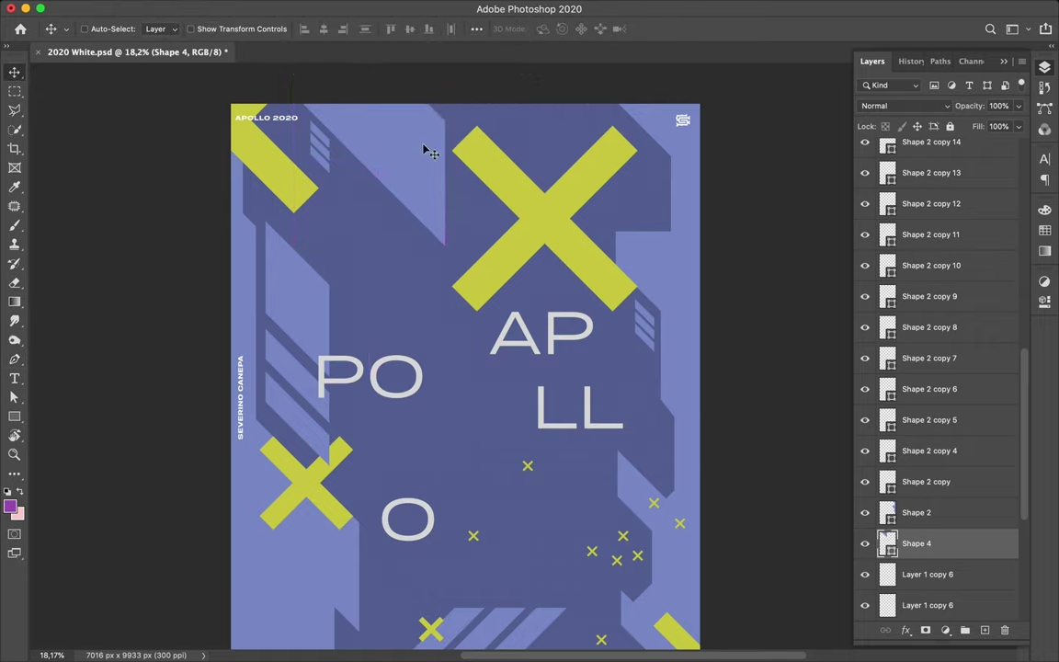
scroll(442, 183, "down", 1)
Draw a dark-blue quadrilateral Shape 5 at lower left, rasterize it, and begin a lasso selection.
key("p")
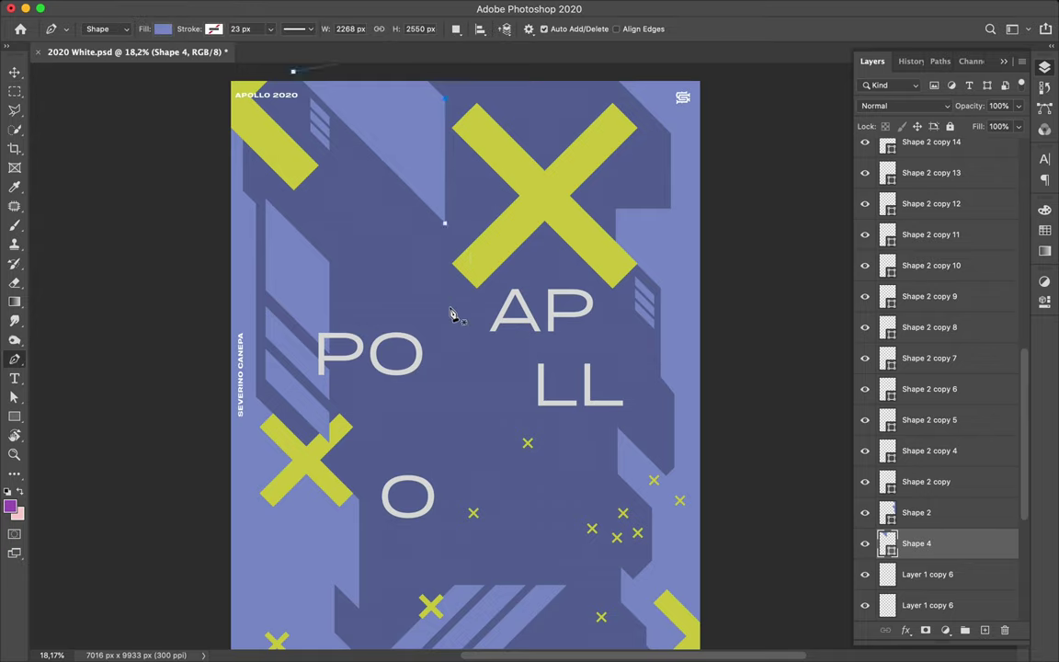
left_click(541, 464)
left_click(540, 356)
key("a")
left_click(219, 29)
left_click(140, 107)
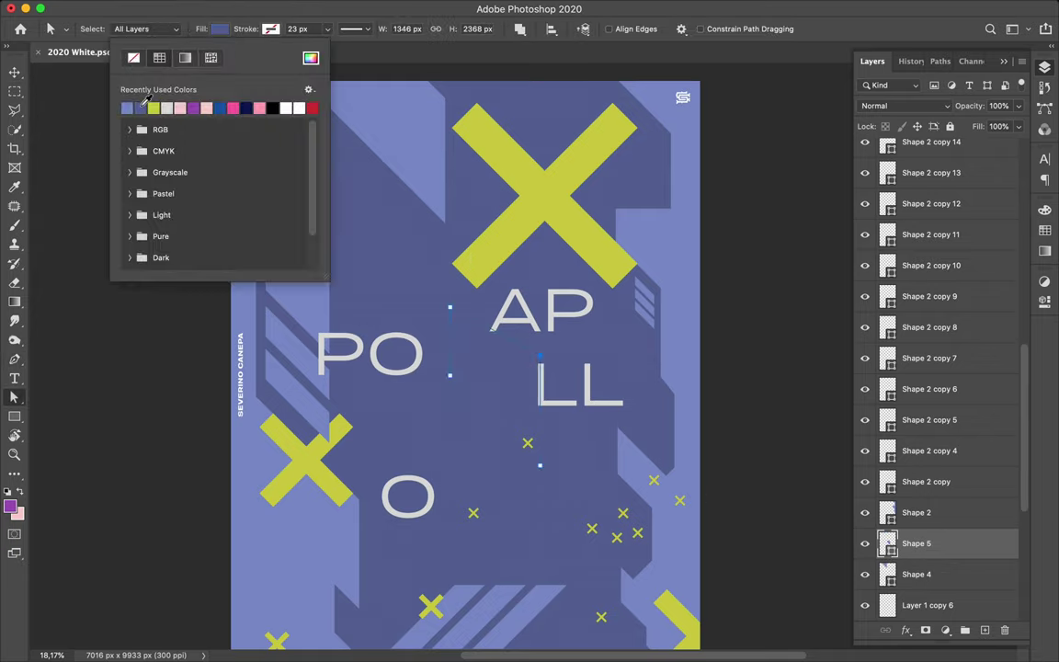
right_click(989, 559)
left_click(823, 239)
key("v")
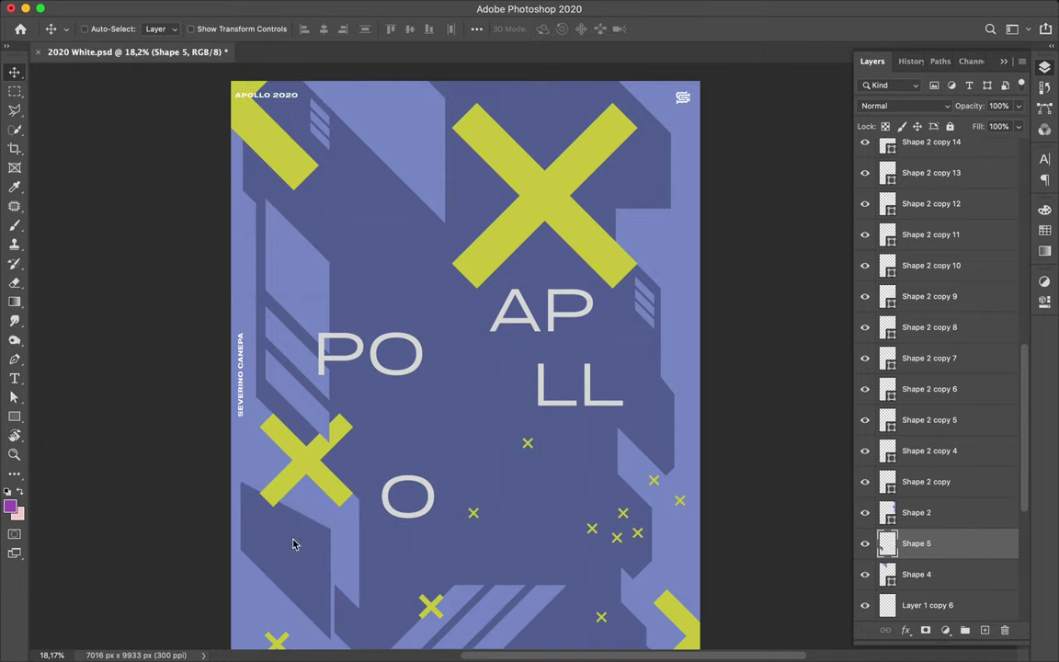
key("l")
left_click(237, 478)
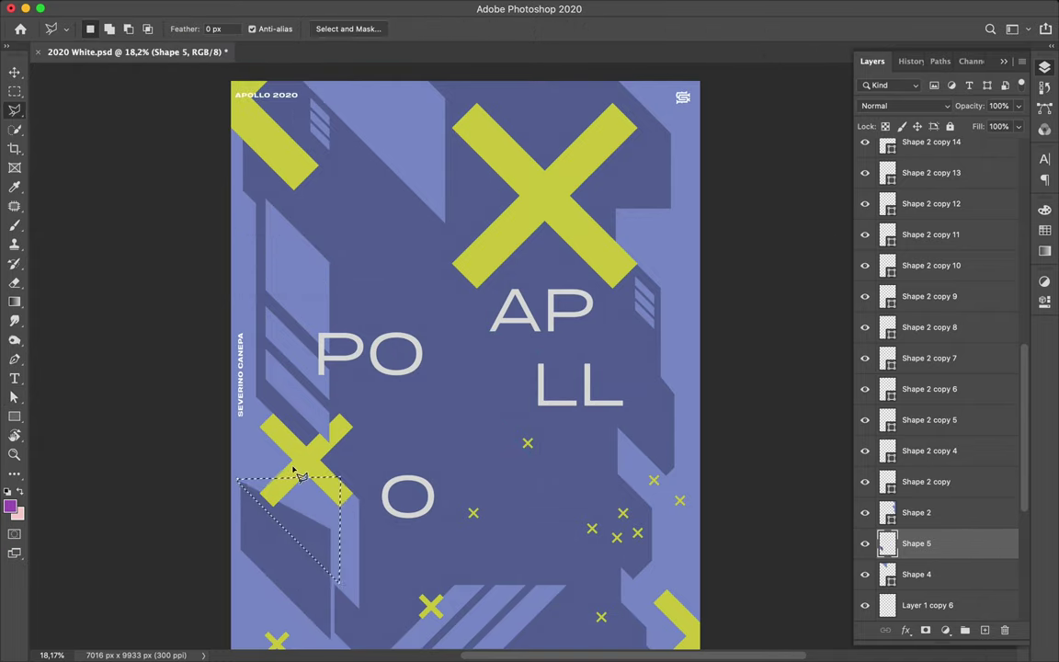
Copy the selected dark piece and shrink it at the lower left.
key("v")
scroll(322, 515, "down", 3)
mouse_move(319, 472)
left_mouse_down()
mouse_move(329, 376)
mouse_move(335, 418)
left_mouse_up()
key("ctrl+t")
mouse_move(339, 480)
left_mouse_down()
mouse_move(279, 373)
mouse_move(271, 464)
left_mouse_up()
key("Return")
Duplicate the small striped piece and fit the copy onto the upper-right light panel.
scroll(272, 464, "down", 2)
scroll(264, 571, "up", 3)
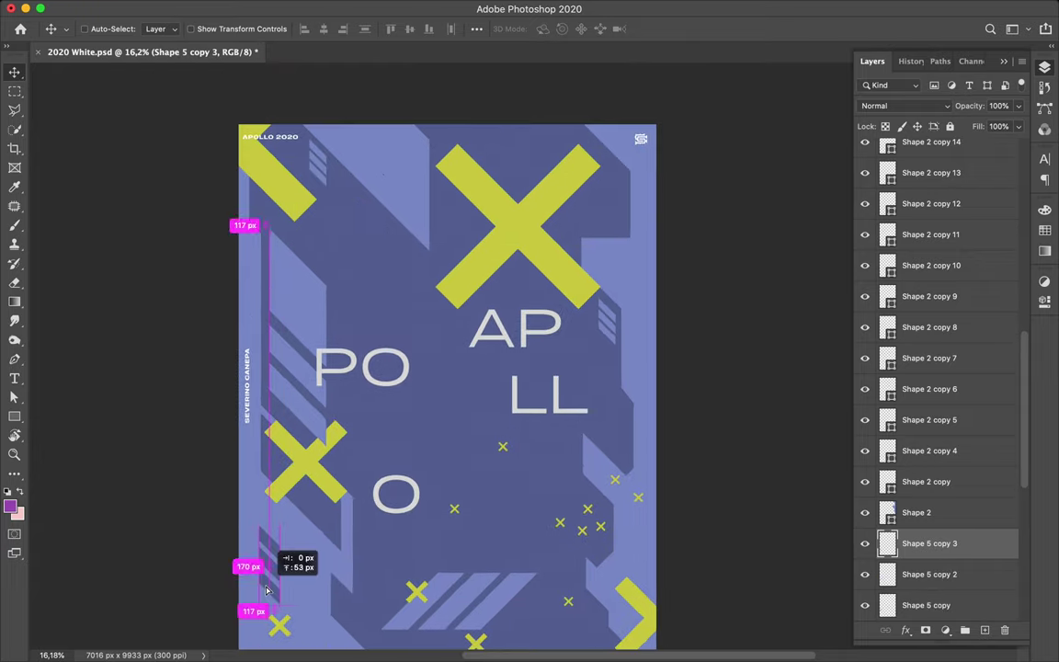
key("ctrl+j")
left_click_drag(930, 544, 930, 450)
key("ctrl+t")
mouse_move(551, 239)
left_mouse_down()
mouse_move(615, 263)
mouse_move(655, 262)
left_mouse_up()
key("Return")
scroll(367, 426, "down", 2)
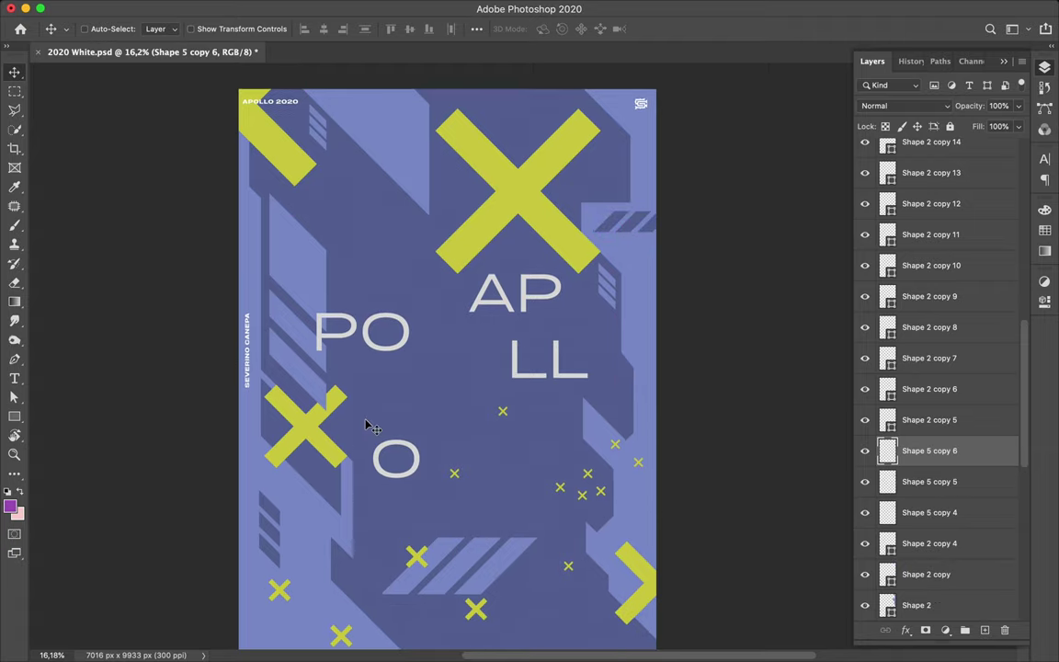
Draw a small light-grey circle at upper left and place a copy beside it.
right_click(13, 416)
left_click(55, 443)
left_click(163, 28)
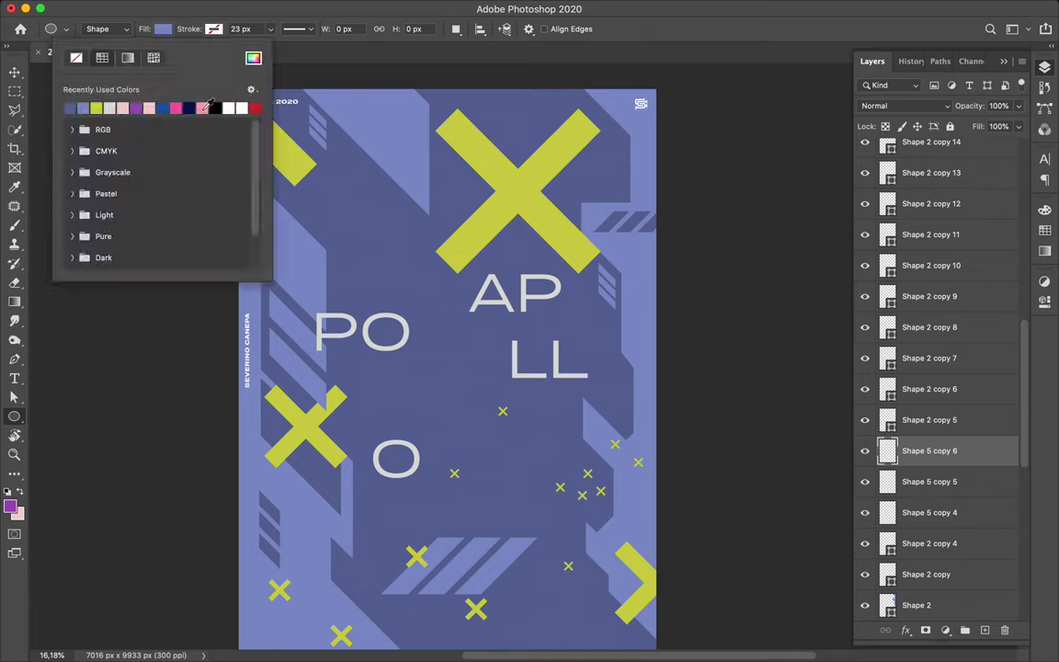
left_click(111, 107)
left_click_drag(356, 218, 391, 252)
scroll(381, 245, "up", 3)
key("v")
mouse_move(253, 204)
left_mouse_down()
mouse_move(275, 229)
mouse_move(274, 194)
left_mouse_up()
Align the circles and move the Ellipse 1 copy 2 layer lower in the stack.
left_click(275, 184, "shift")
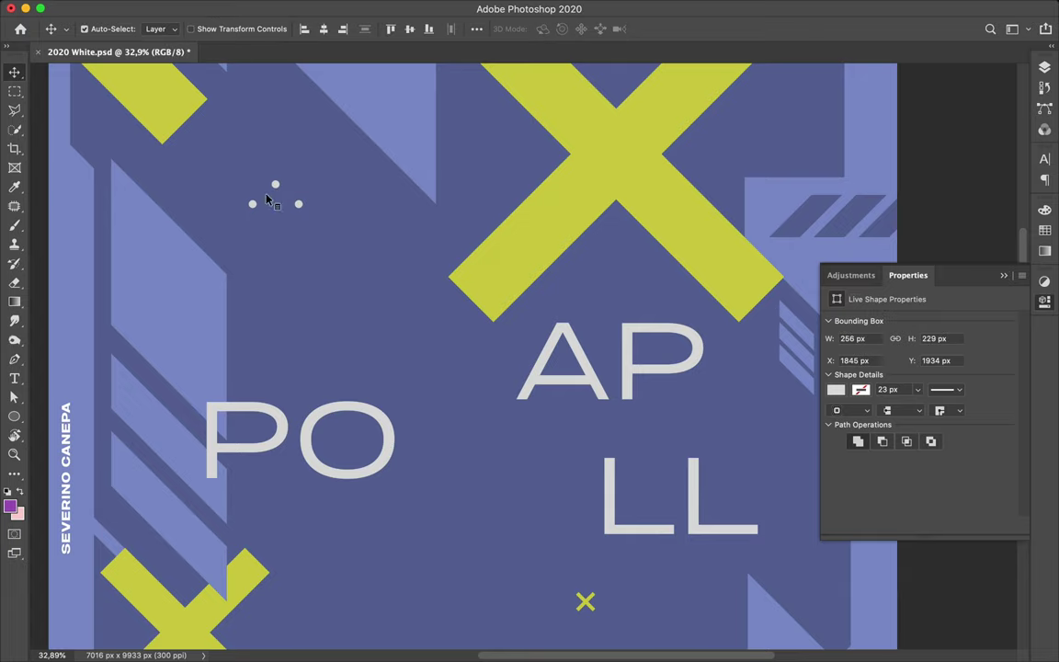
left_click(476, 28)
key("F7")
right_click(295, 206)
left_click(331, 211)
left_click_drag(297, 206, 299, 291)
Merge the three dot layers, copy them to the right, and rotate the copy.
left_click(870, 513, "shift")
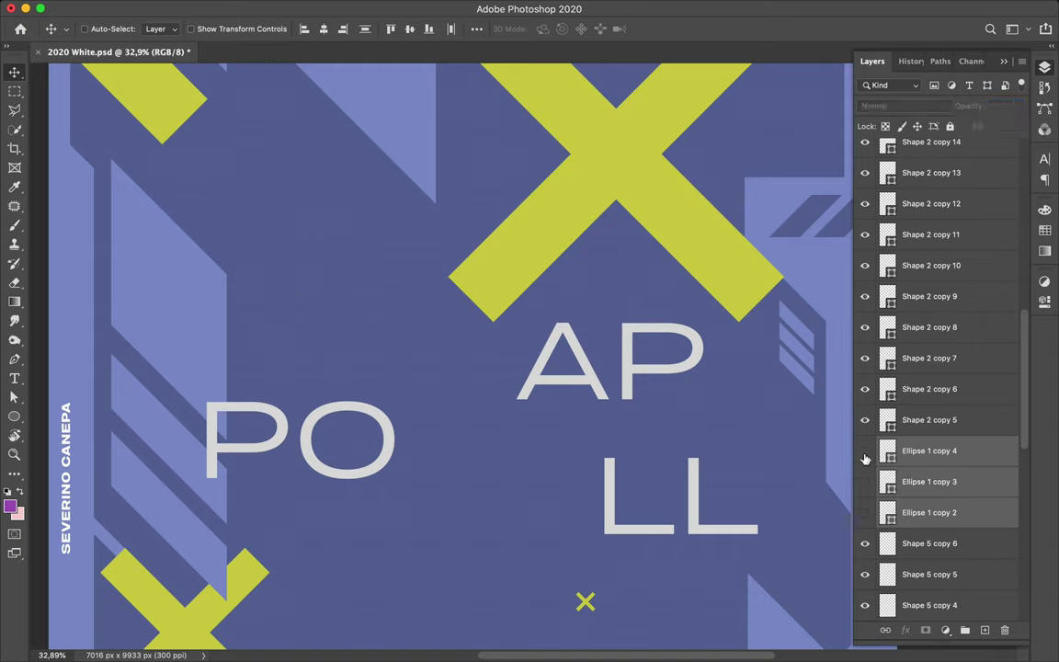
key("ctrl+e")
left_click_drag(253, 206, 329, 205)
key("ctrl+t")
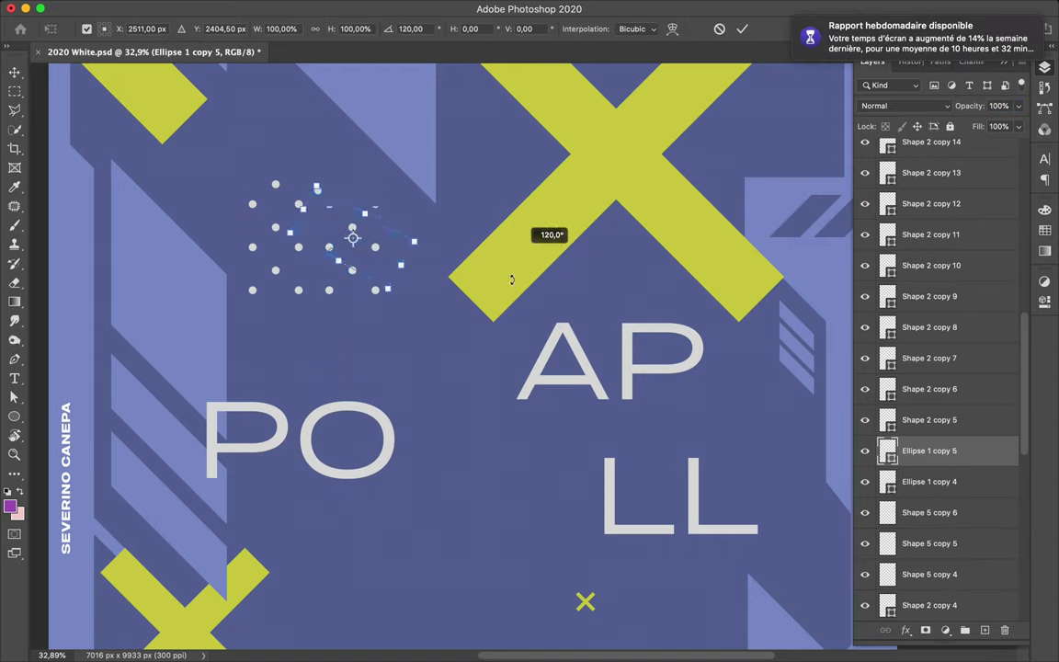
left_click_drag(404, 303, 432, 346)
key("Return")
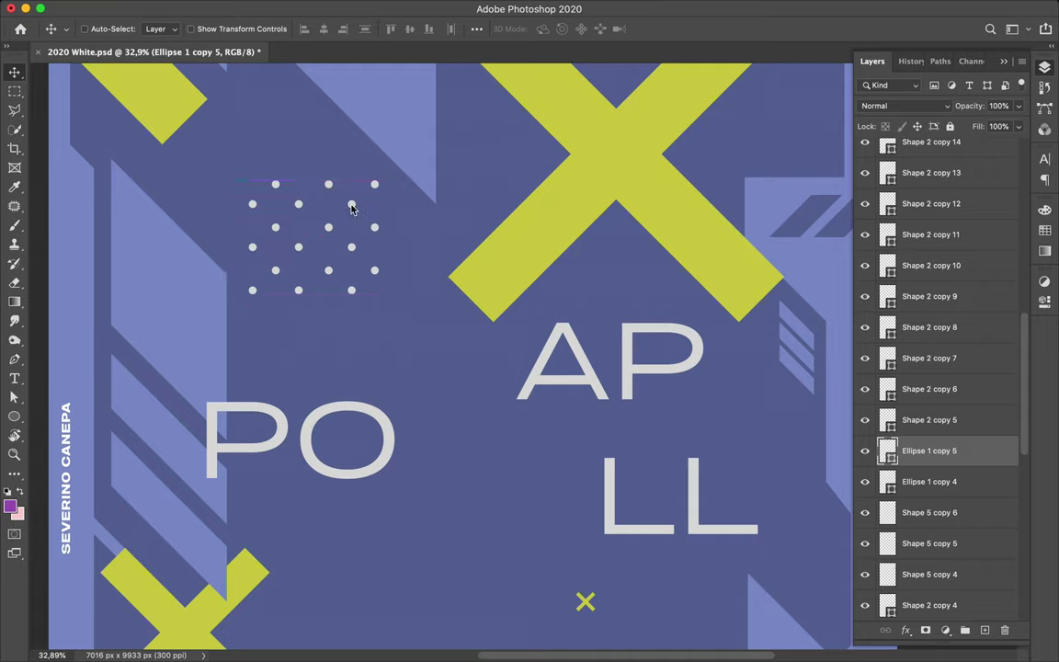
scroll(570, 423, "down", 3)
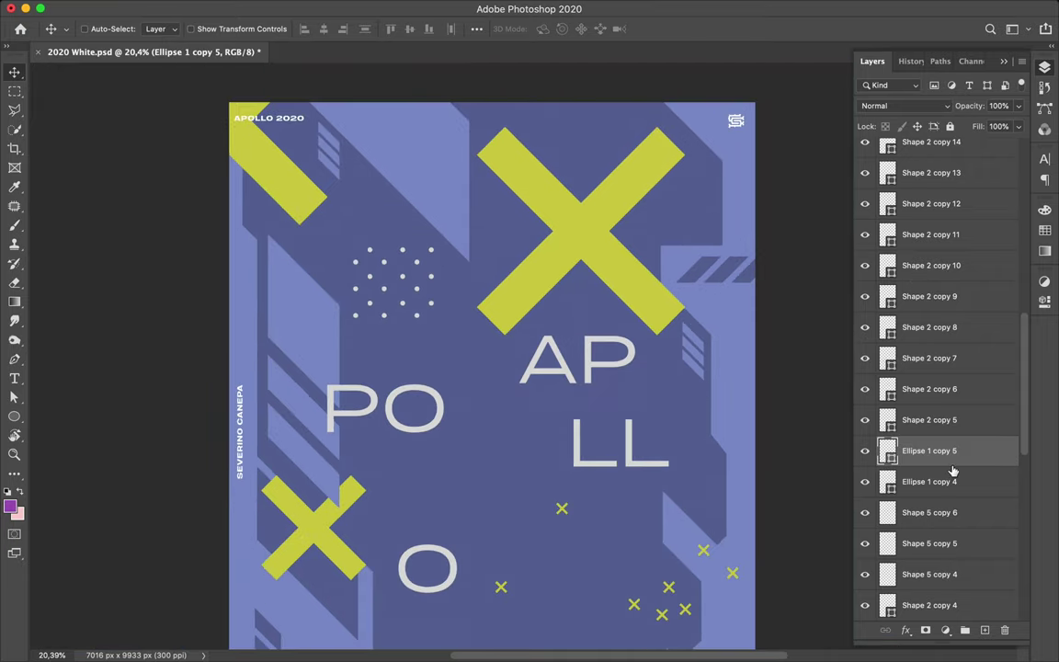
Duplicate the dot grid to the right, near the O, and upward.
left_click_drag(386, 303, 476, 301)
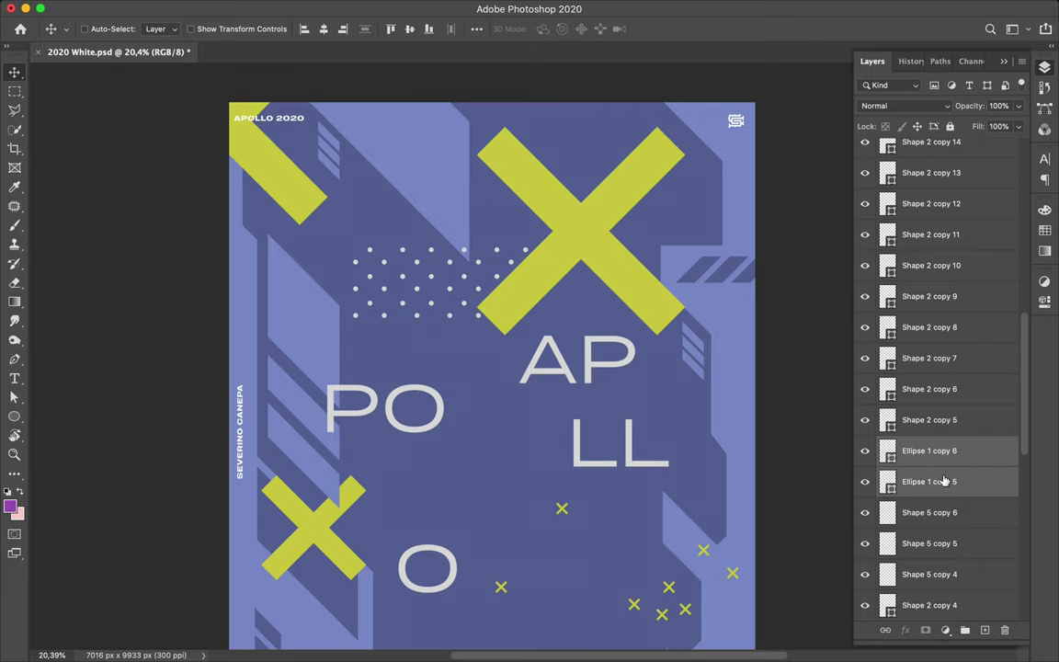
left_click_drag(468, 366, 460, 549)
scroll(460, 549, "down", 1)
scroll(462, 300, "up", 3)
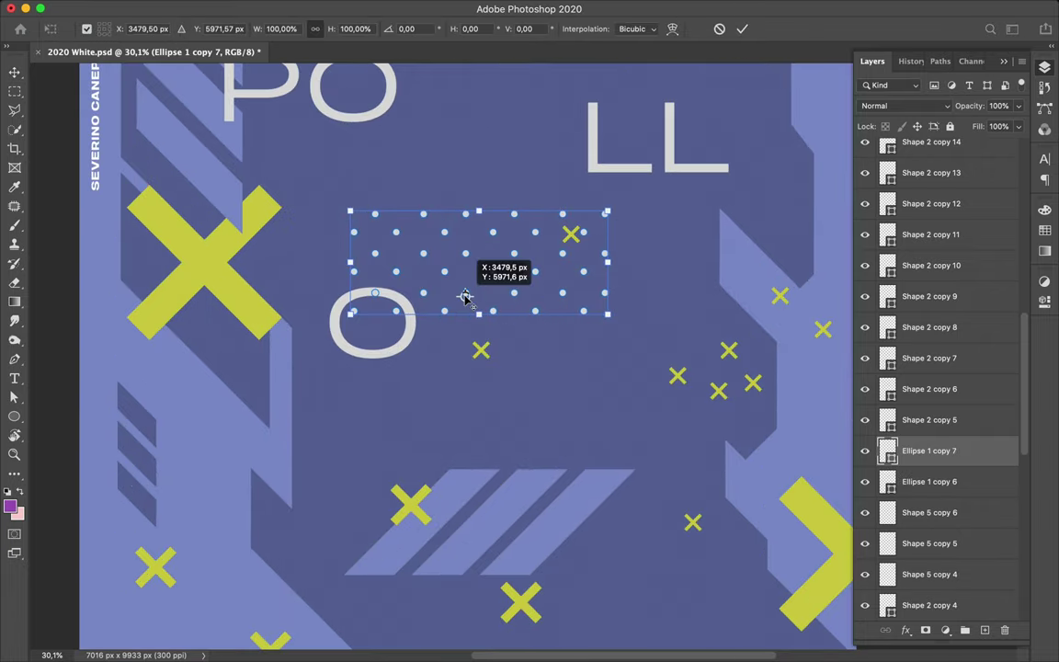
key("Return")
left_click_drag(468, 298, 462, 168)
key("shift+Up")
key("shift+Up")
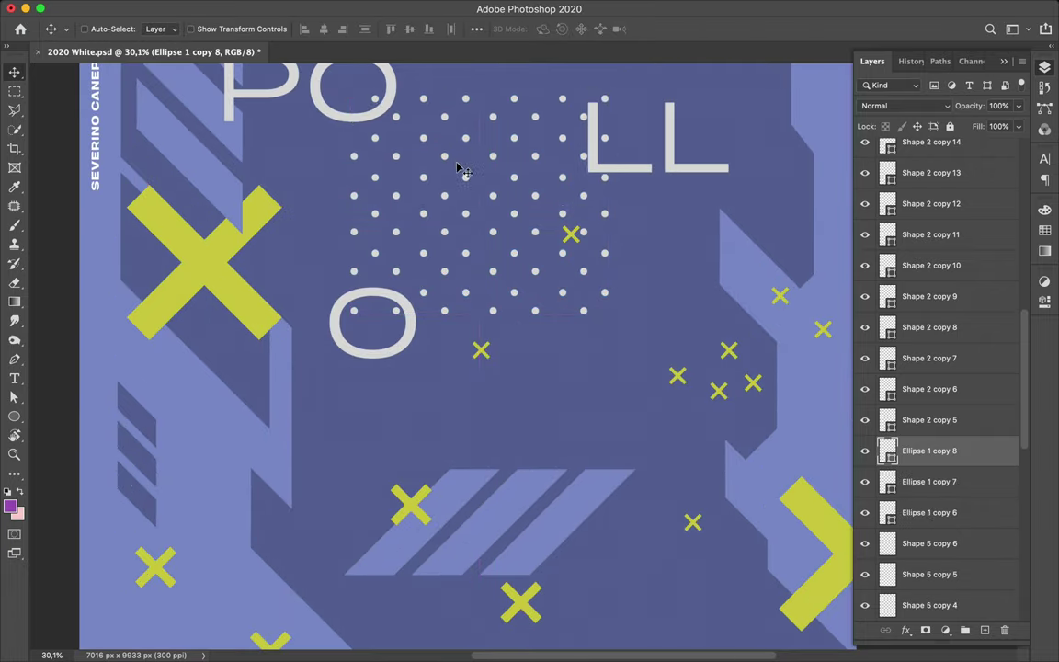
Merge the two dot grids into one and scale it down.
left_click(951, 484, "shift")
key("super+e")
key("super+t")
left_click_drag(606, 96, 496, 191)
key("Return")
Copy the grid into a large dot field and move it toward the poster bottom.
left_click_drag(447, 237, 603, 221)
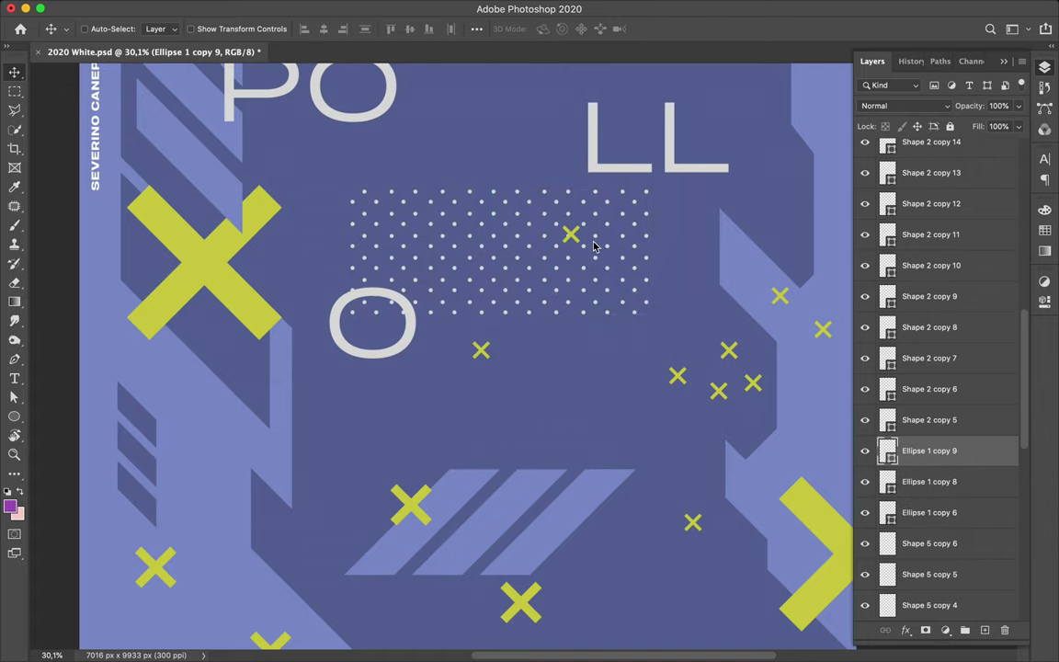
left_click_drag(500, 238, 499, 168)
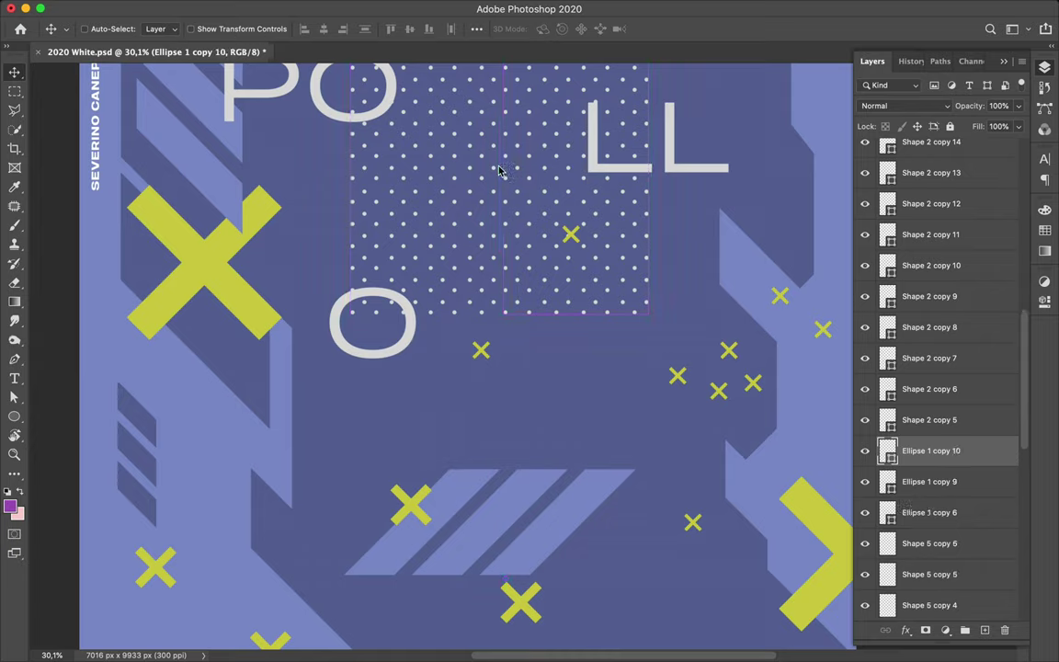
left_click_drag(533, 202, 432, 418)
mouse_move(409, 492)
left_mouse_down()
mouse_move(501, 239)
mouse_move(357, 229)
left_mouse_up()
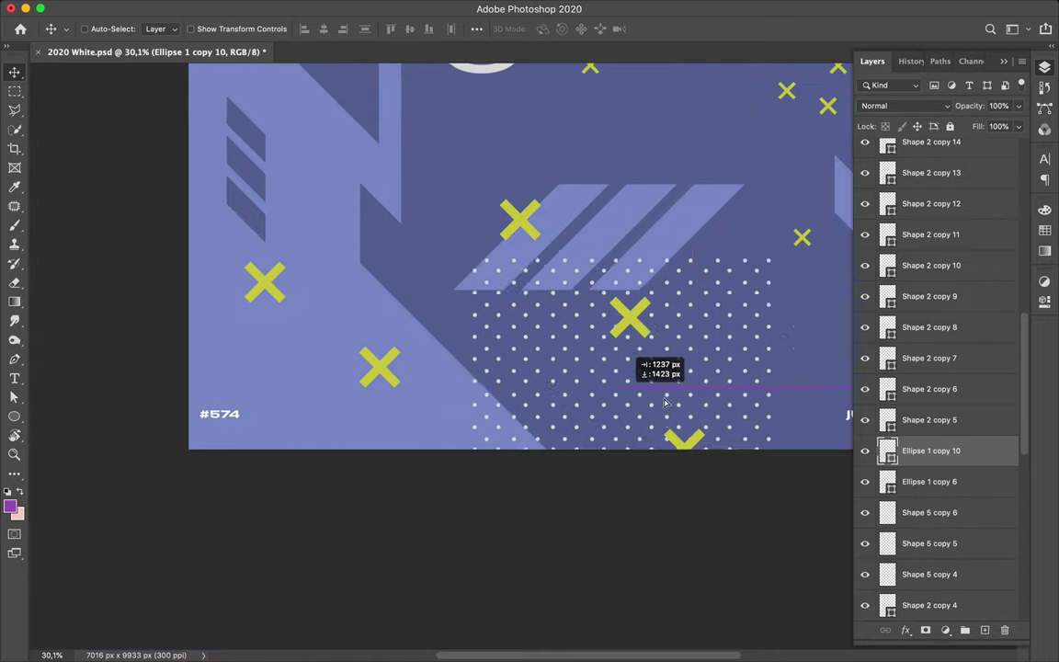
scroll(356, 229, "down", 5)
key("l")
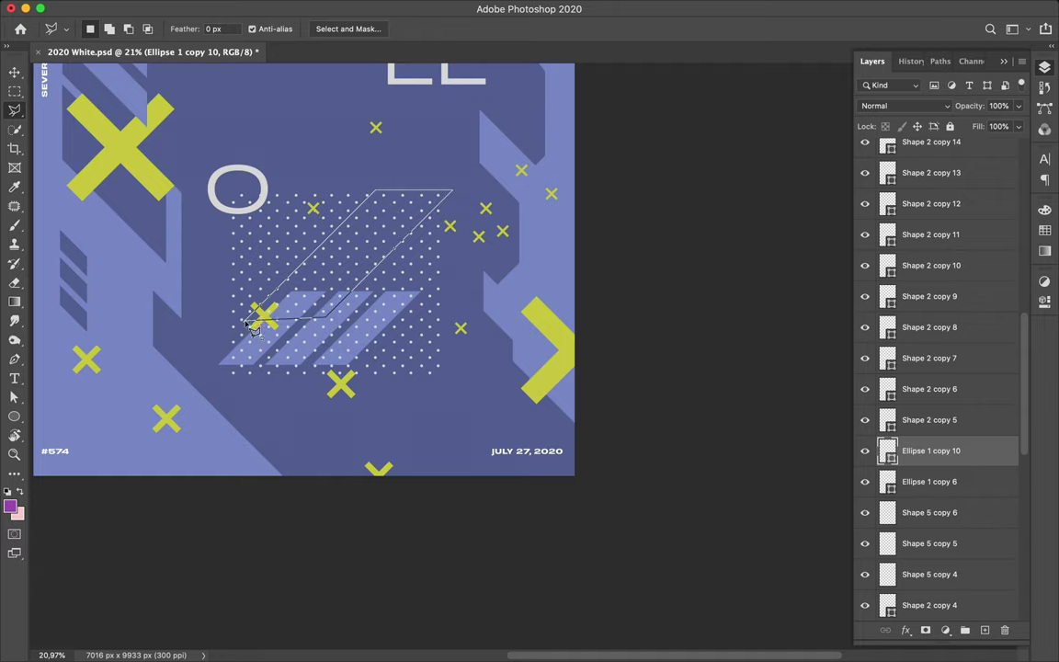
Lasso a parallelogram over the dots and copy it to a new layer.
left_click(246, 320)
left_click(372, 191)
left_click(451, 191)
left_click(326, 318)
left_click(247, 320)
key("super+j")
key("super+z")
Rasterize the dotted parallelogram, place it beside the left X, and tidy it with the Eraser.
key("v")
right_click(945, 452)
left_click(841, 240)
key("super+j")
left_click_drag(340, 276, 524, 374)
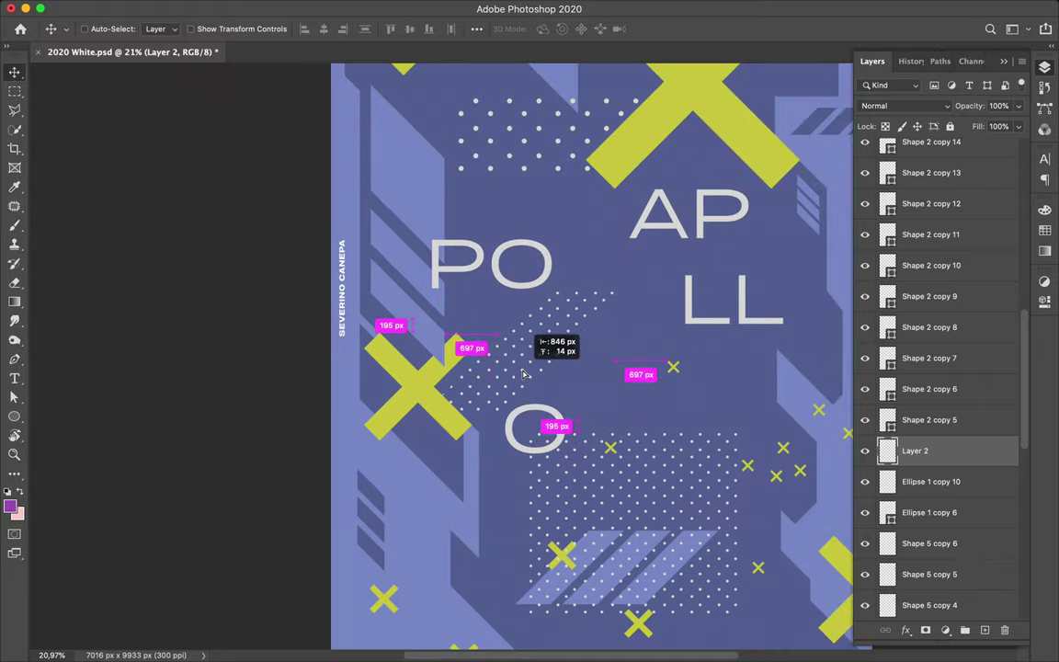
scroll(524, 367, "up", 5)
key("e")
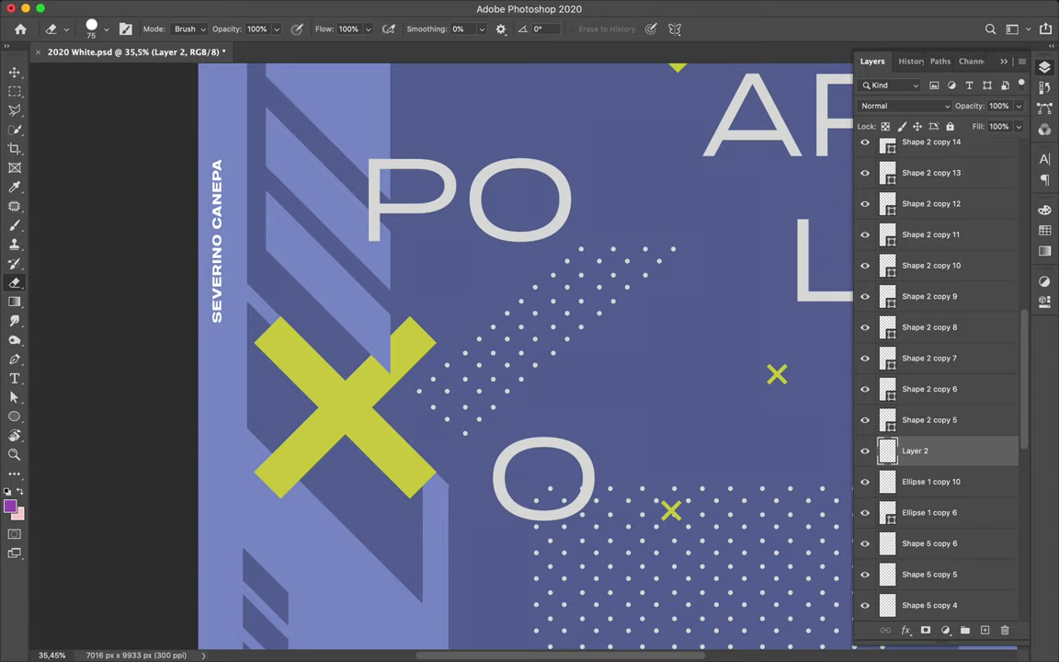
left_click_drag(509, 394, 480, 411)
key("v")
scroll(362, 450, "up", 3)
scroll(249, 465, "up", 3)
Select the large dot field layer and shift it slightly right.
left_click(243, 466, "ctrl")
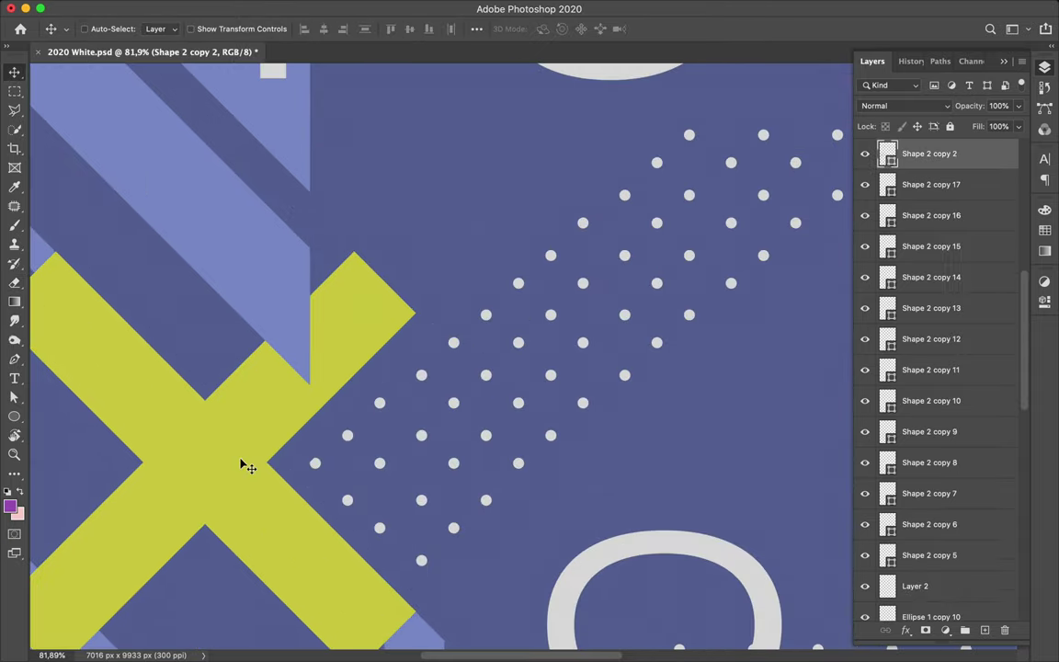
scroll(244, 466, "down", 3)
scroll(241, 462, "down", 2)
scroll(241, 463, "down", 2)
left_click(414, 499, "ctrl")
left_click_drag(414, 499, 471, 491)
scroll(440, 497, "down", 1)
scroll(440, 497, "down", 3)
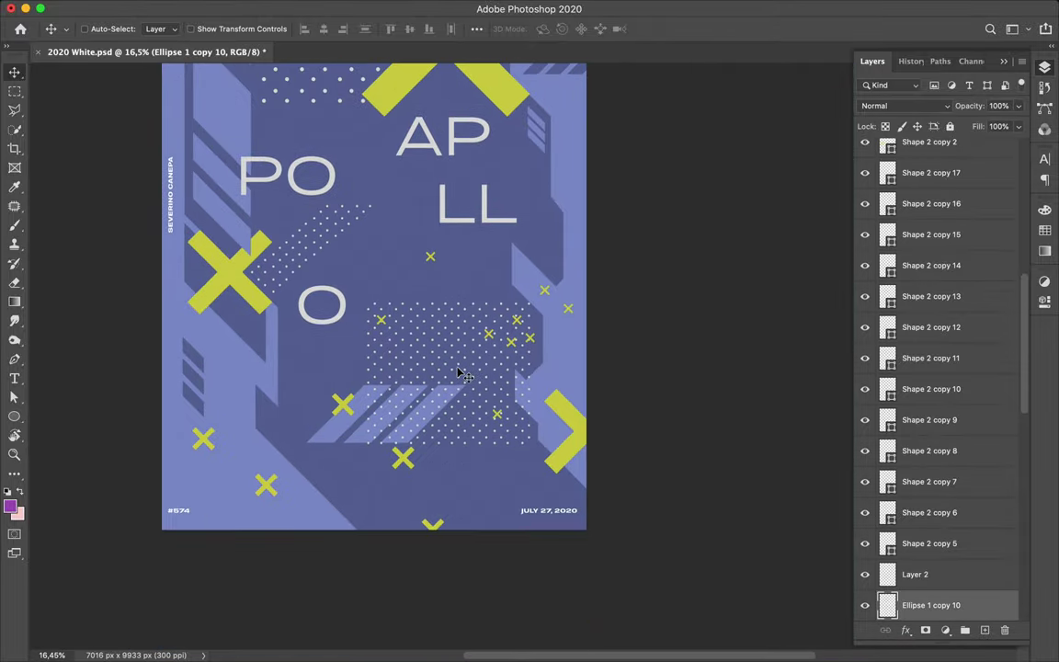
Scale the dot field down, move it lower-left and tuck it beneath the lighter shapes.
left_click_drag(456, 373, 348, 421)
key("ctrl+t")
left_click_drag(426, 349, 368, 400)
key("Return")
mouse_move(348, 461)
left_mouse_down()
mouse_move(335, 431)
mouse_move(296, 421)
left_mouse_up()
mouse_move(931, 605)
left_mouse_down()
mouse_move(925, 366)
mouse_move(929, 589)
left_mouse_up()
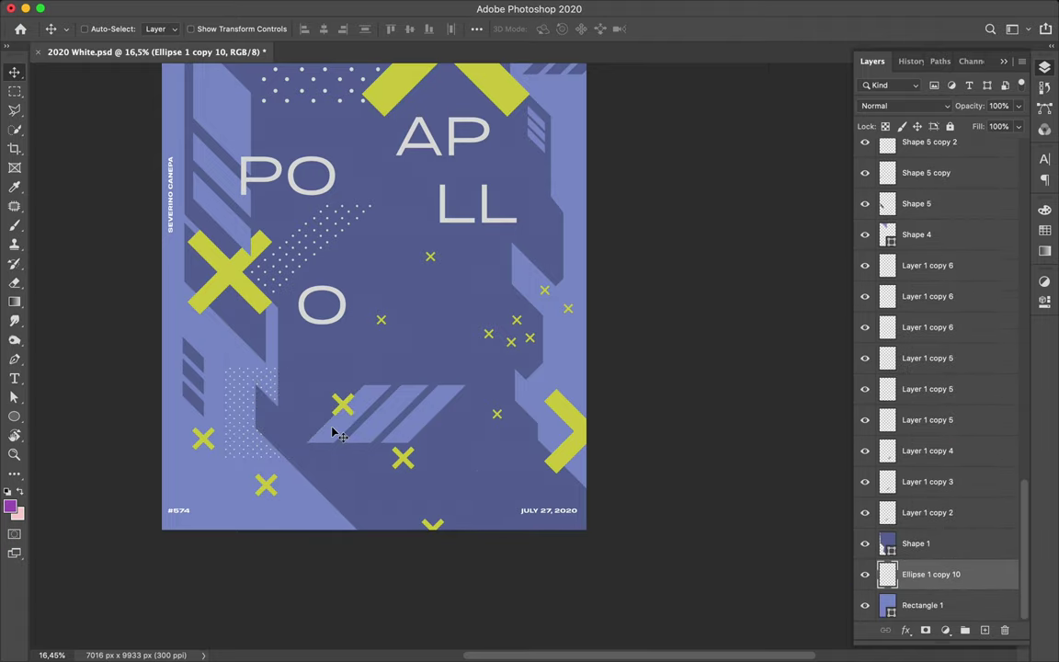
Place a copy of the dots behind the top X, stacked above Shape 1.
left_click_drag(405, 529, 549, 134)
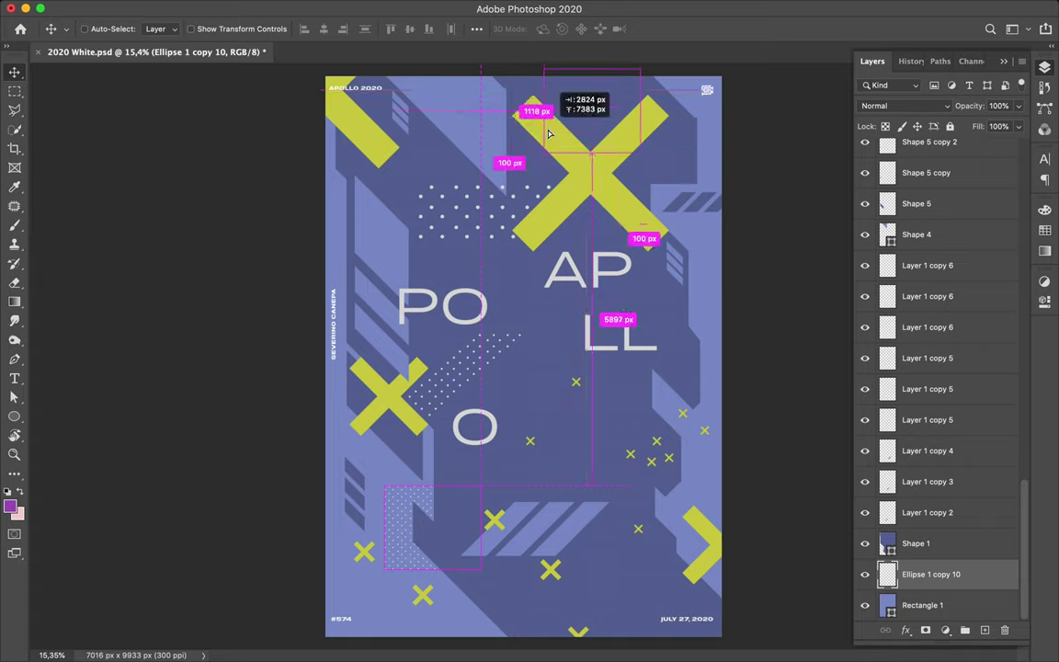
left_click_drag(928, 571, 893, 519)
scroll(377, 535, "up", 2)
scroll(412, 595, "up", 3)
scroll(412, 595, "down", 5)
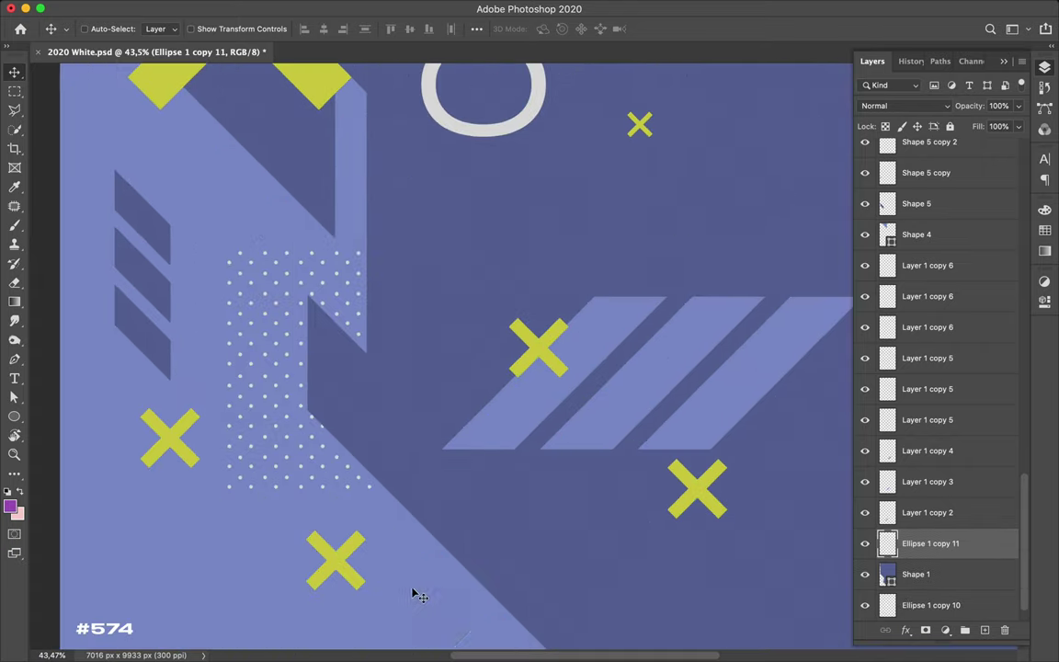
Trim the lower dot field by deleting a triangular polygonal selection, then deselect.
key("l")
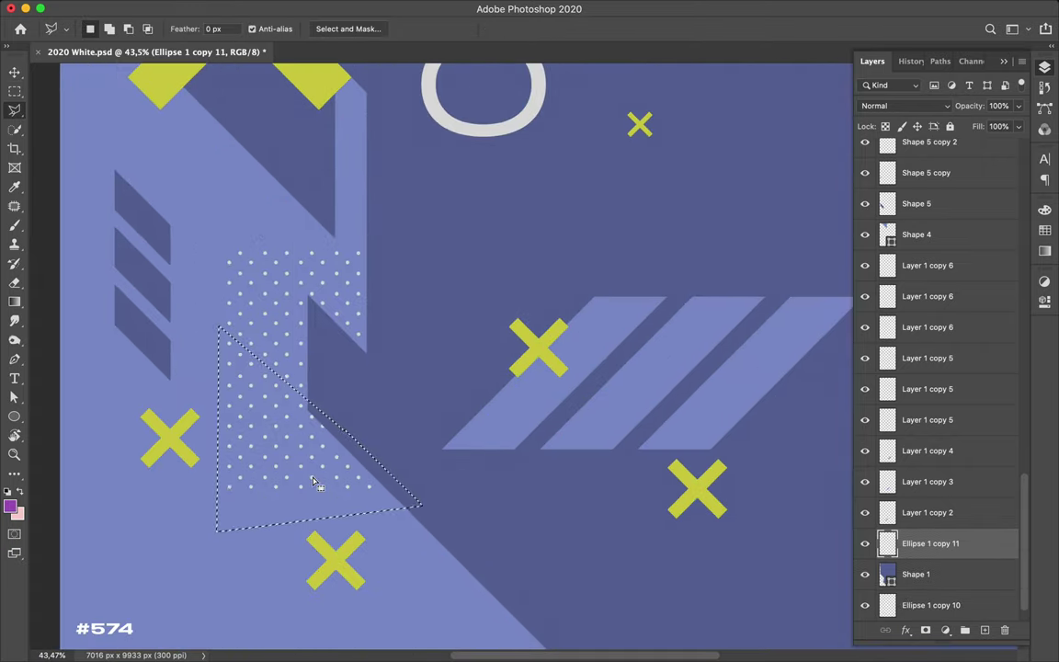
key("v")
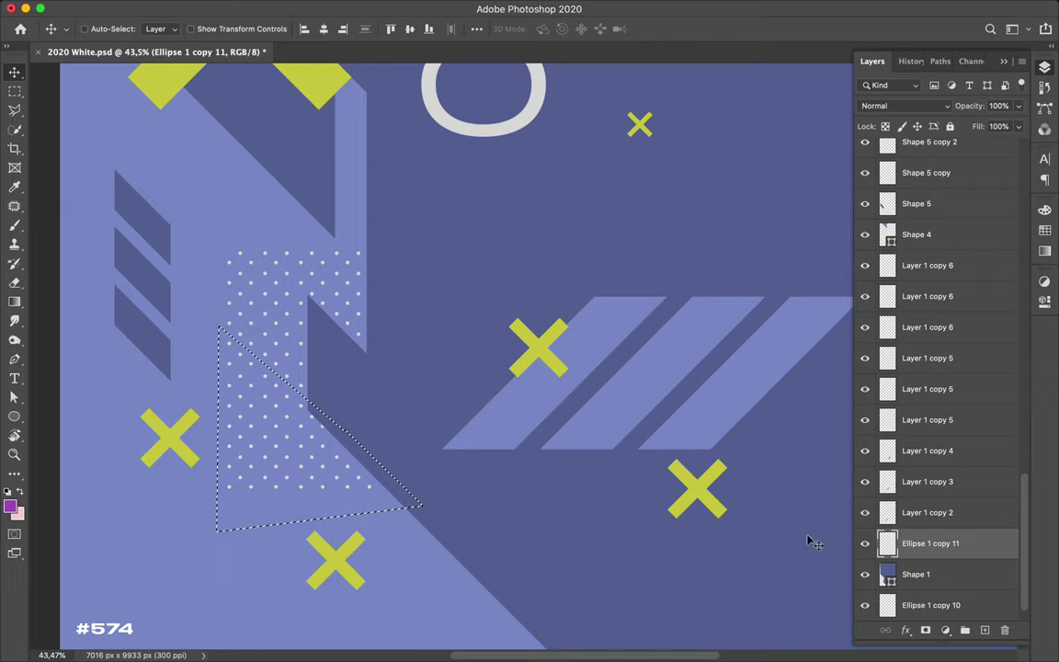
scroll(211, 276, "up", 2)
left_click(258, 303)
key("Delete")
key("m")
key("ctrl+d")
scroll(338, 450, "down", 3)
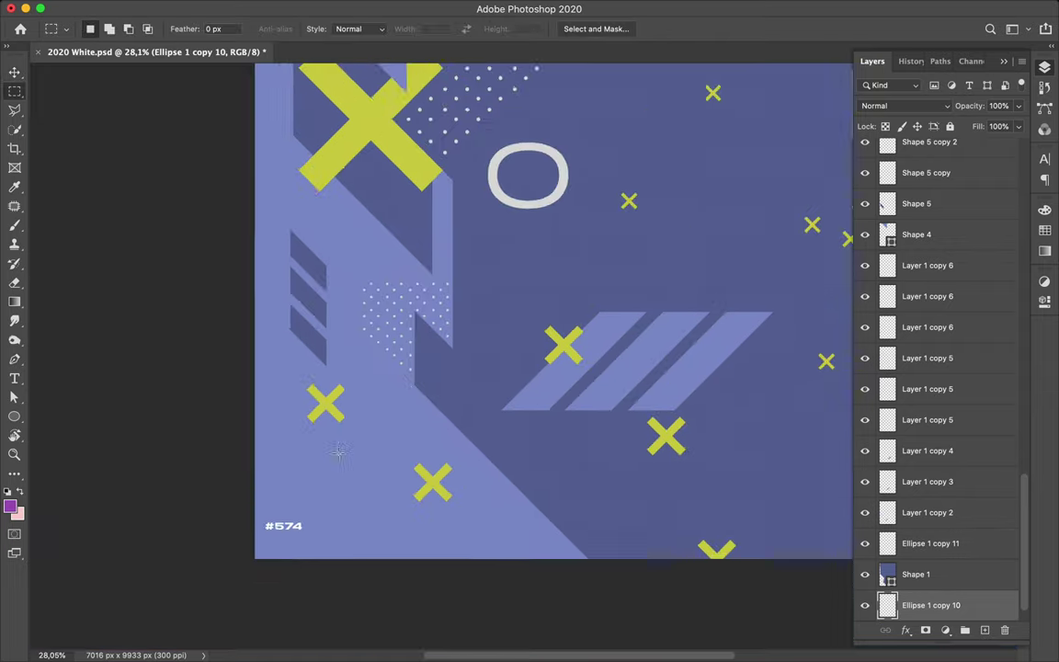
scroll(692, 214, "up", 3)
Select the dot layer behind the top X for erasing.
key("e")
scroll(230, 340, "down", 3)
scroll(386, 386, "up", 2)
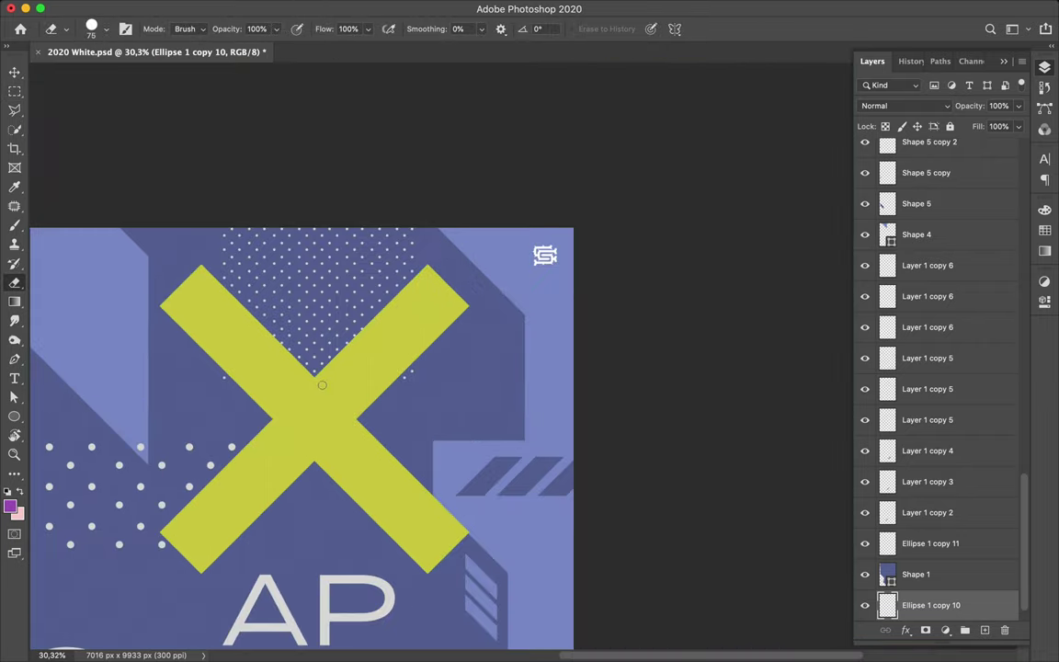
key("v")
left_click(388, 386)
key("e")
key("v")
Nudge a small yellow X slightly right and down.
scroll(338, 397, "down", 1)
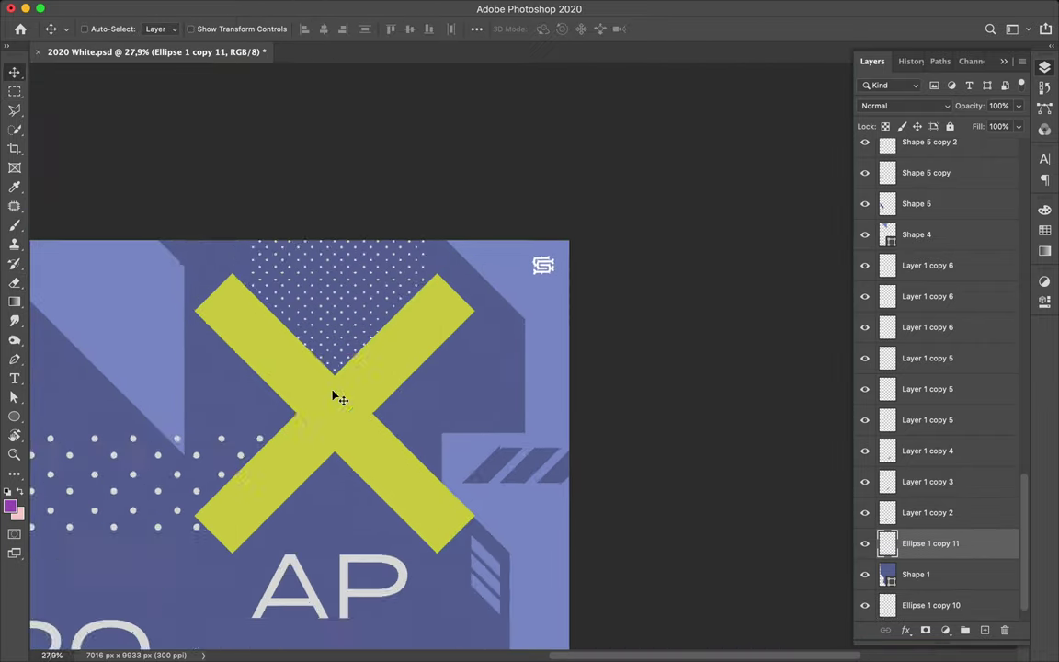
scroll(338, 397, "down", 3)
scroll(511, 363, "down", 1)
left_click(567, 378, "super")
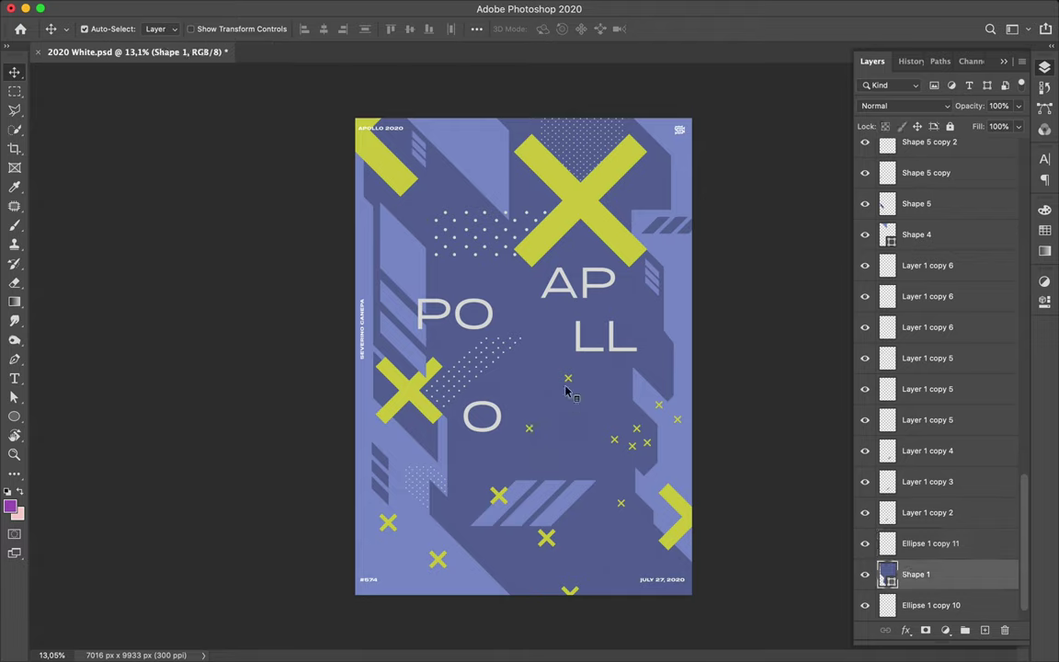
left_click_drag(567, 377, 585, 392)
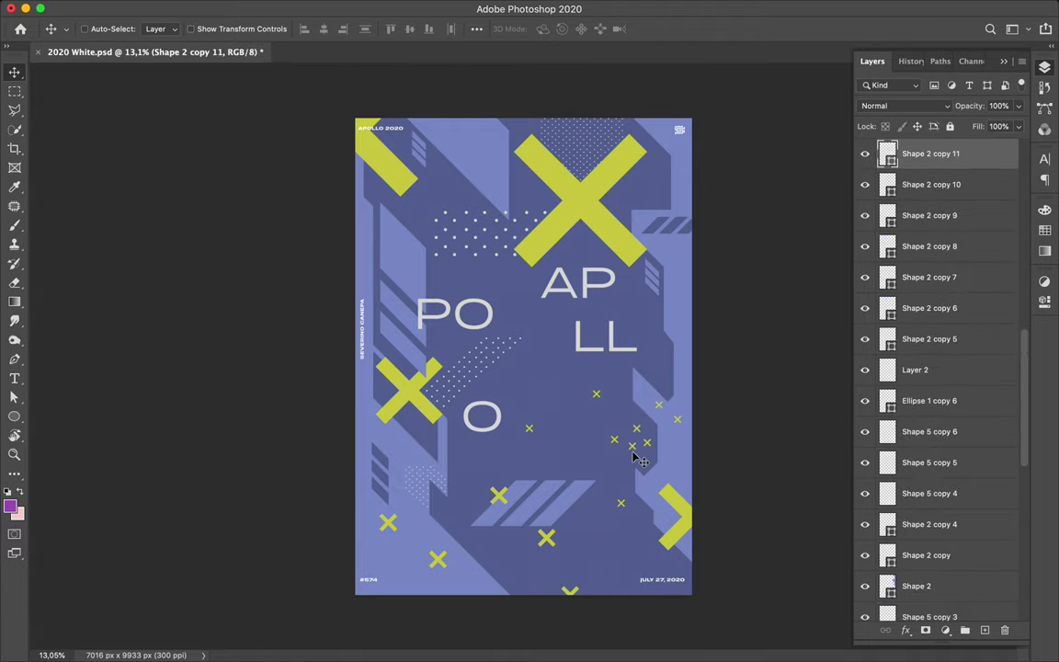
Add a Hue/Saturation adjustment above the Layout group with hue −18.
key("alt+period")
left_click(945, 630)
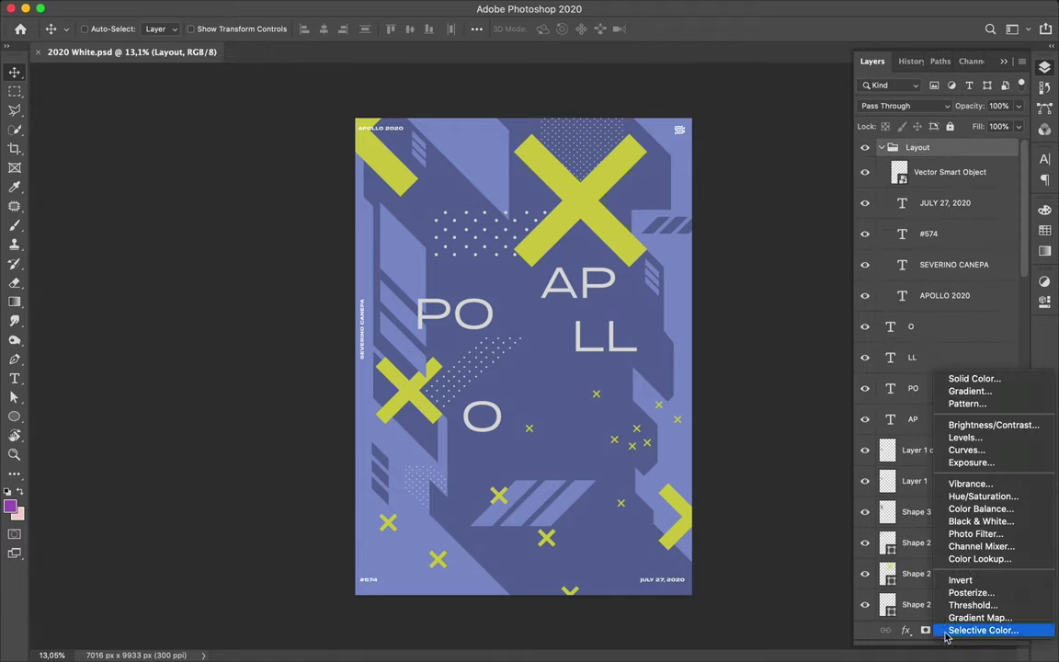
left_click(982, 497)
mouse_move(919, 380)
left_mouse_down()
mouse_move(874, 380)
mouse_move(984, 380)
mouse_move(803, 380)
mouse_move(907, 395)
left_mouse_up()
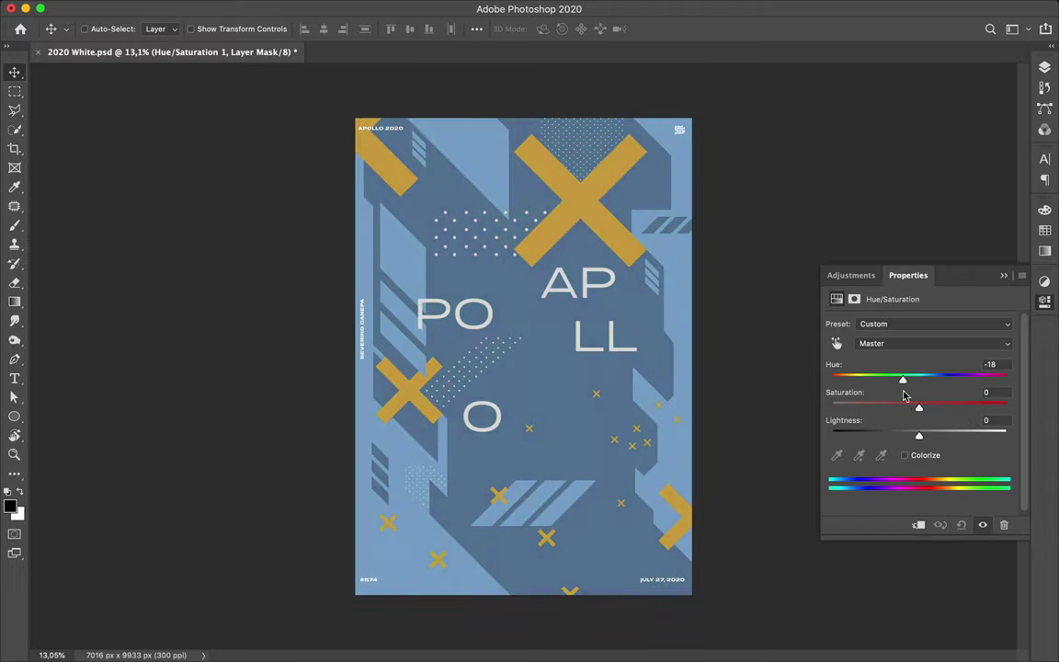
Add a Levels adjustment with input black 27 to deepen shadows.
left_click(1044, 67)
left_click_drag(850, 432, 868, 432)
left_click_drag(1008, 432, 947, 432)
left_click(509, 272)
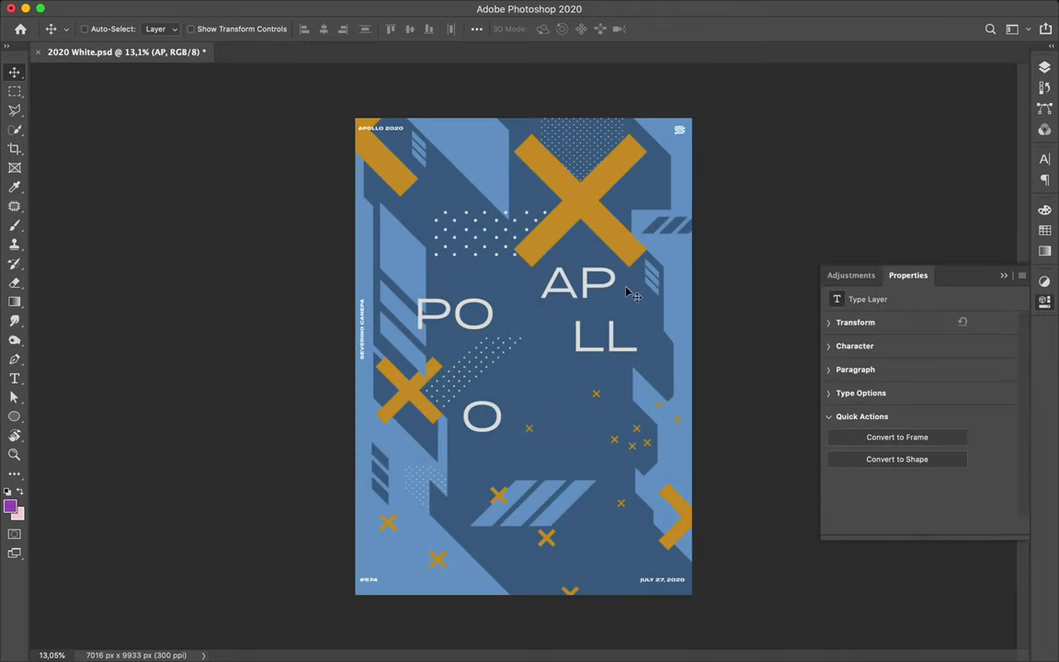
Reposition AP and move PO up, stacking PO beneath the blue shapes.
left_click_drag(572, 276, 589, 282)
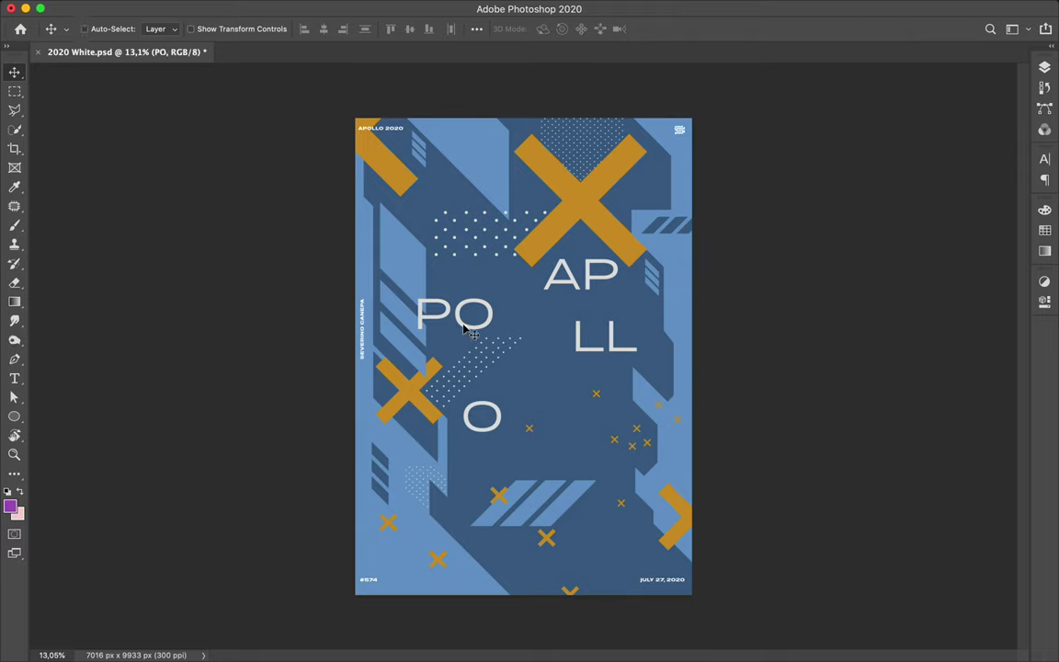
left_click_drag(470, 333, 473, 309)
key("F7")
left_click_drag(914, 278, 915, 500)
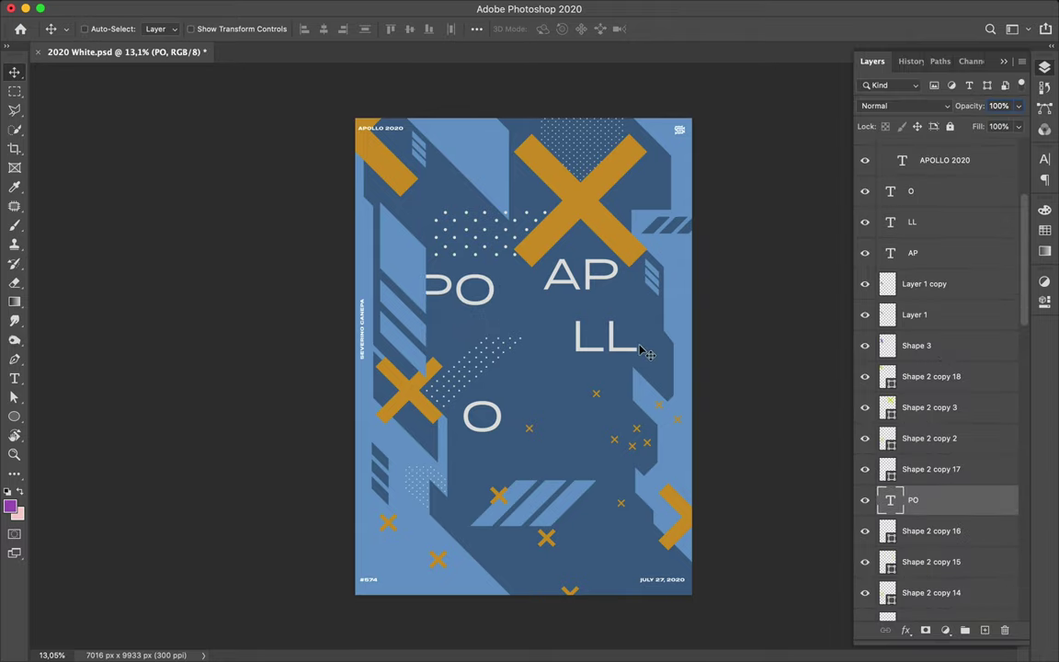
Shift LL right, tuck O beneath the blue shapes, and duplicate O upward.
left_click(647, 353)
left_click_drag(626, 340, 645, 340)
left_click(482, 418)
left_click_drag(483, 418, 458, 444)
mouse_move(910, 192)
left_mouse_down()
mouse_move(955, 520)
mouse_move(952, 444)
mouse_move(949, 551)
left_mouse_up()
left_click_drag(464, 441, 462, 444)
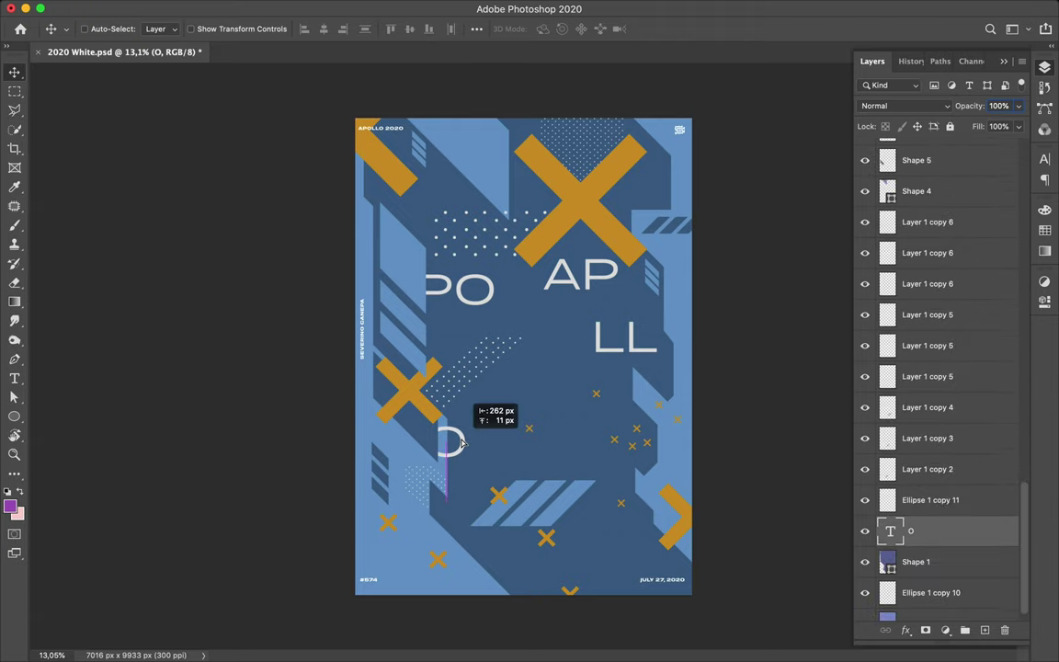
left_click(631, 355, "super")
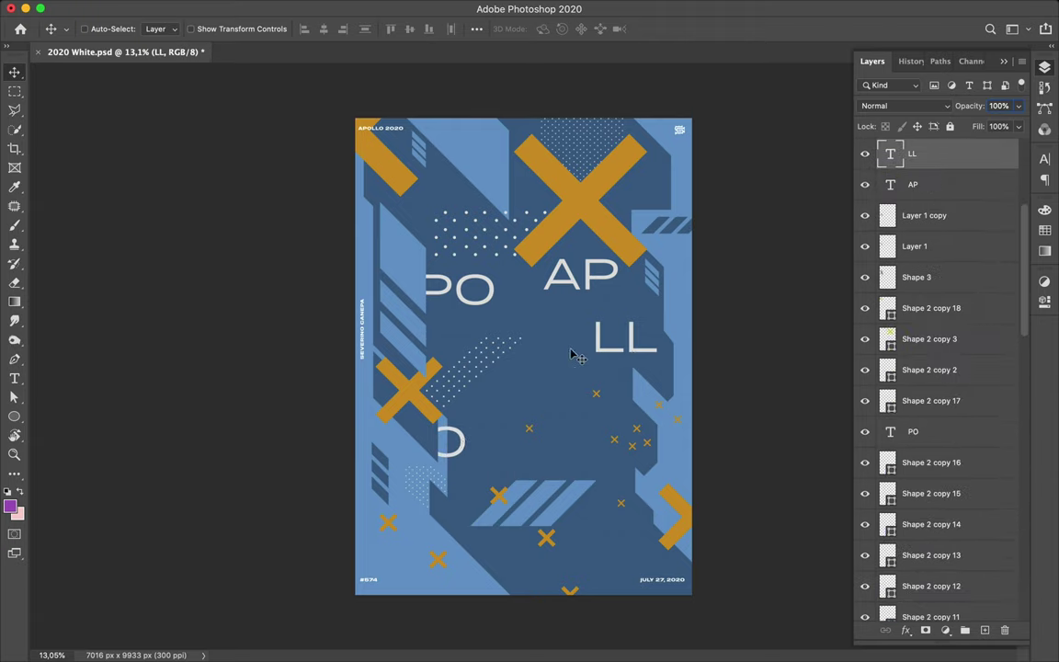
left_click_drag(464, 444, 515, 396)
Retype the copied letter as APOLLO and move the line left.
double_click(515, 393)
type("APOLLO")
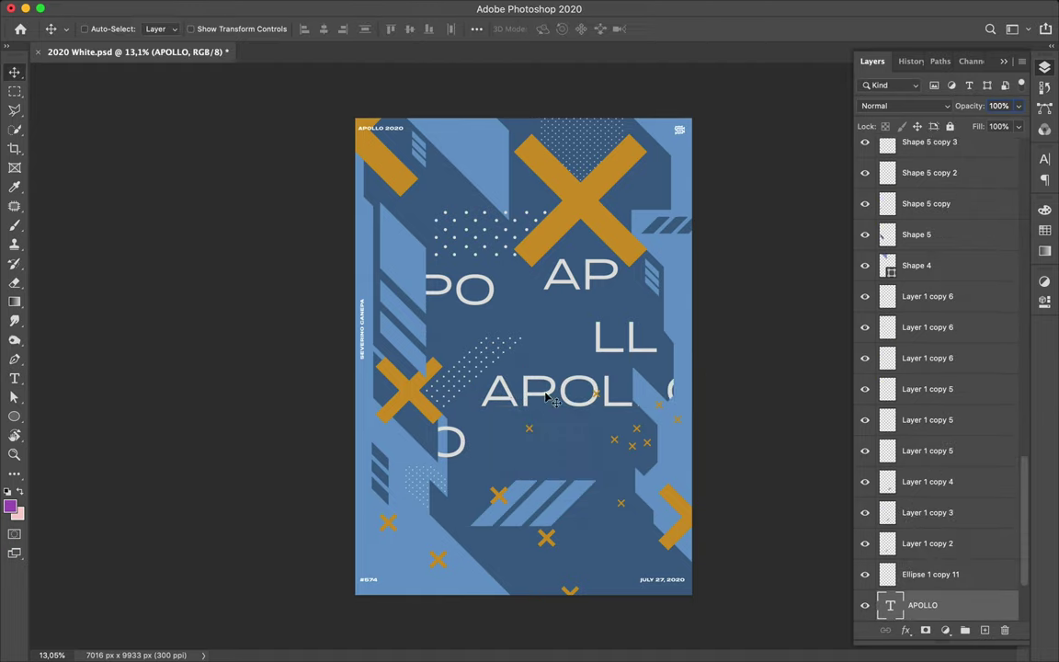
left_click_drag(514, 392, 480, 393)
Set the APOLLO text to Regular style, 320 px size and 1000 tracking.
left_click(1045, 159)
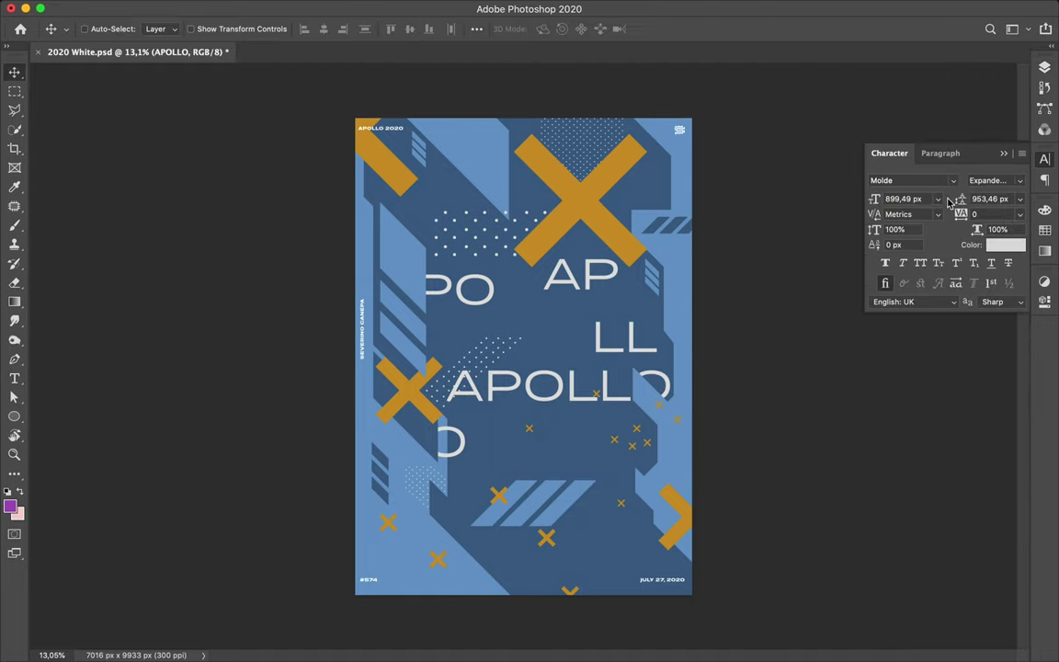
left_click(940, 199)
left_click(889, 199)
type("820")
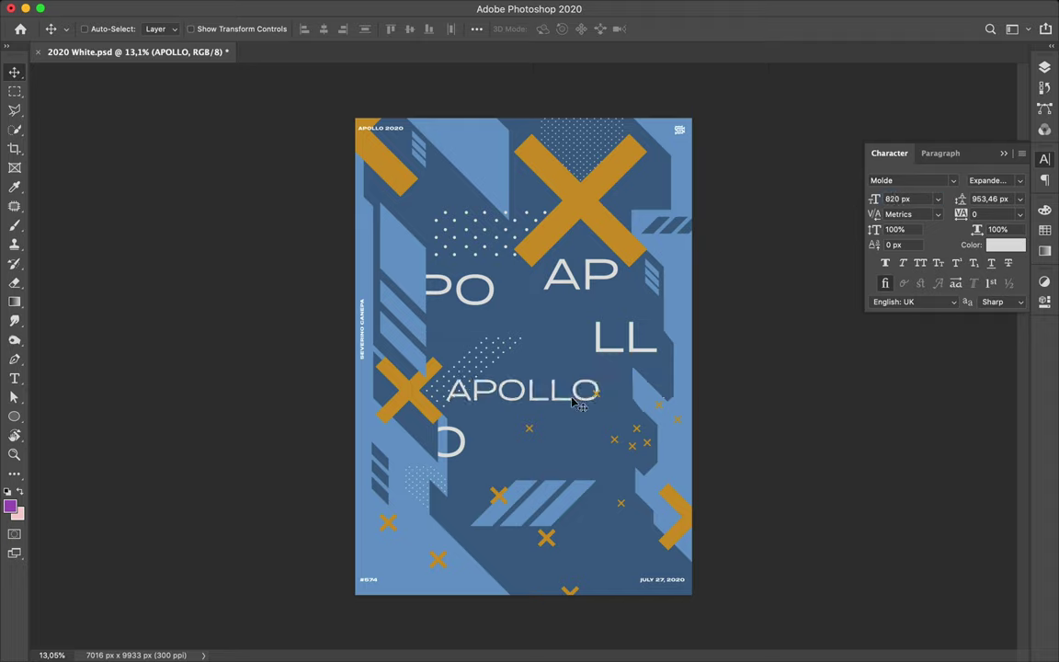
left_click(1021, 183)
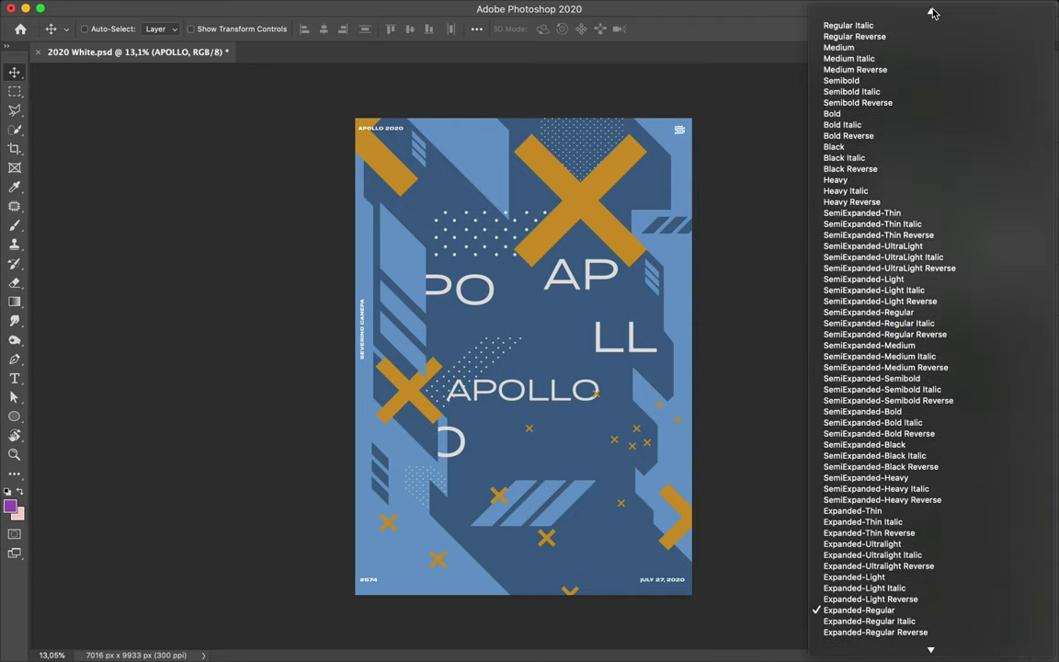
left_click(932, 11)
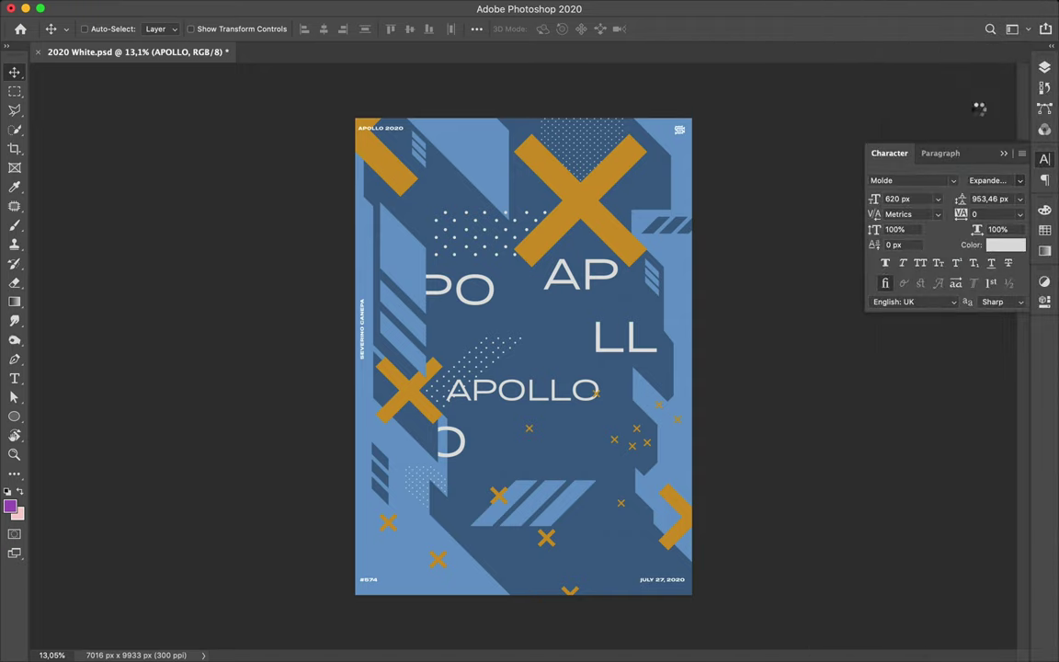
left_click(997, 214)
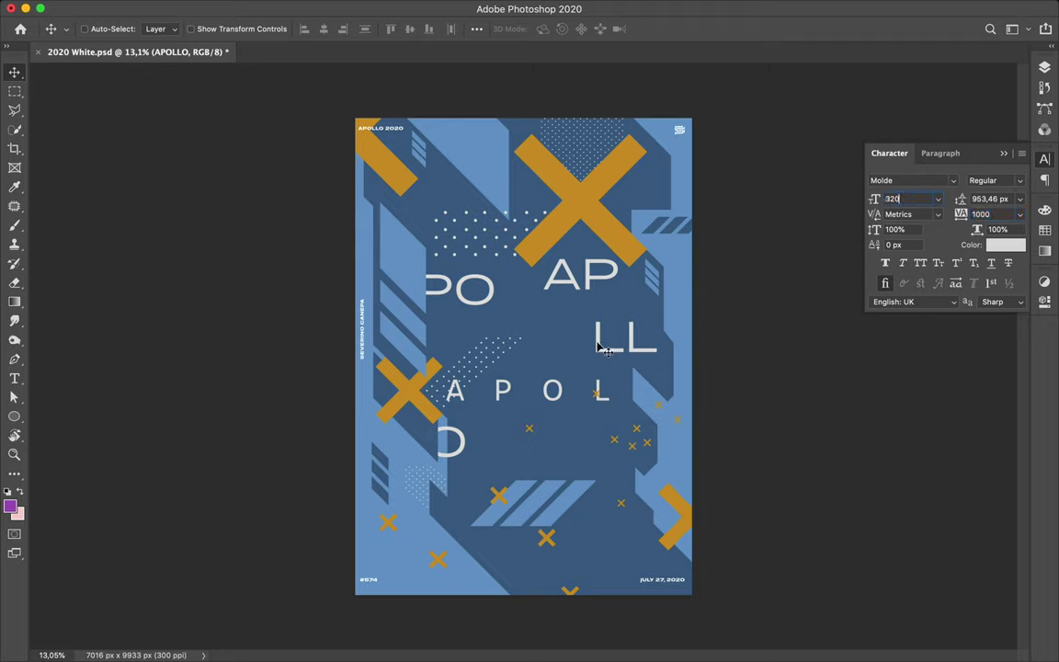
type("0")
key("Return")
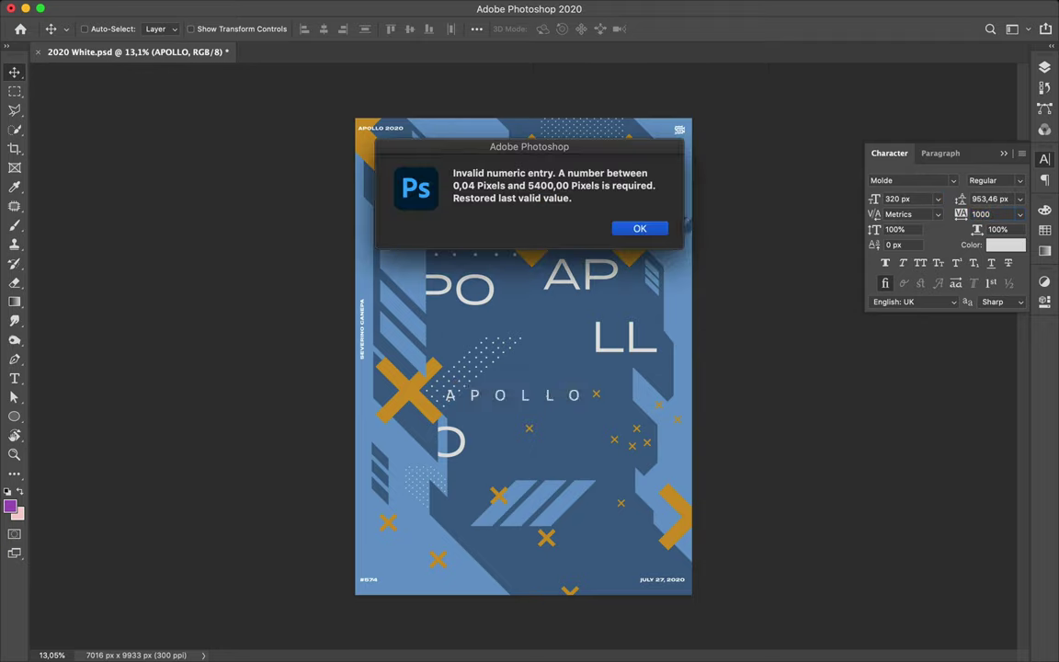
left_click(658, 233)
left_click_drag(556, 400, 561, 398)
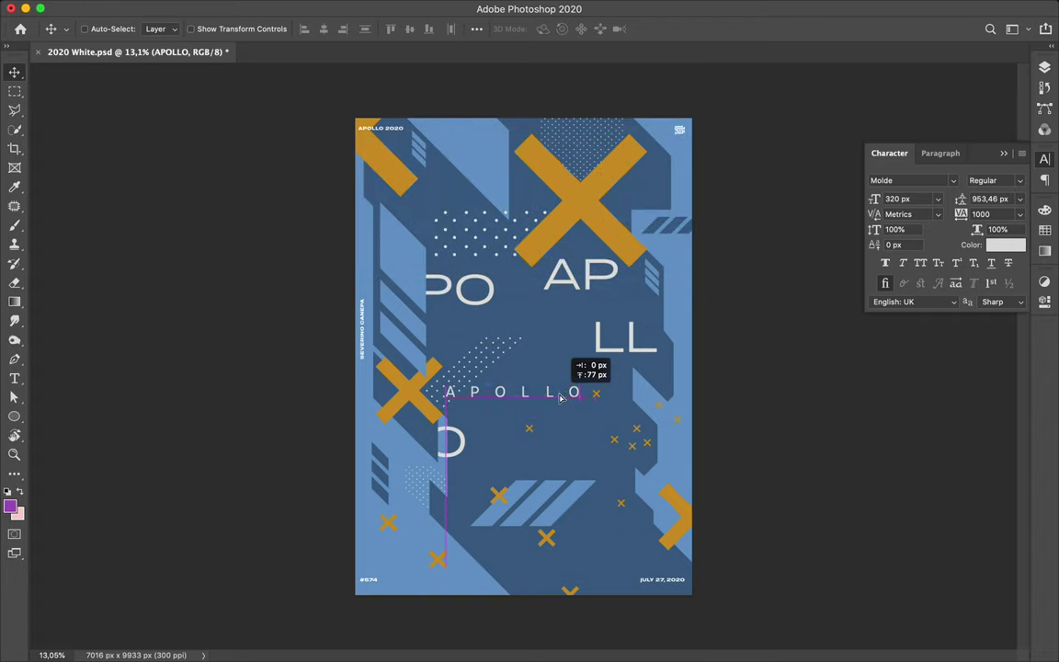
left_click(1044, 67)
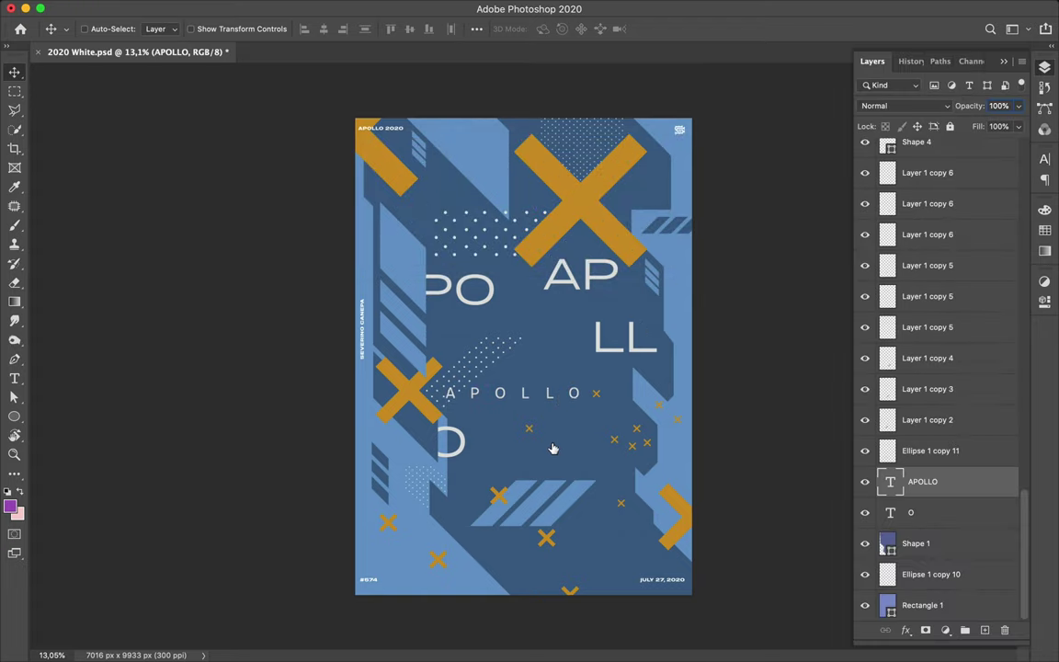
key("alt+bracketleft")
Draw a no-fill rectangle around the spaced APOLLO line.
key("u")
left_click(162, 28)
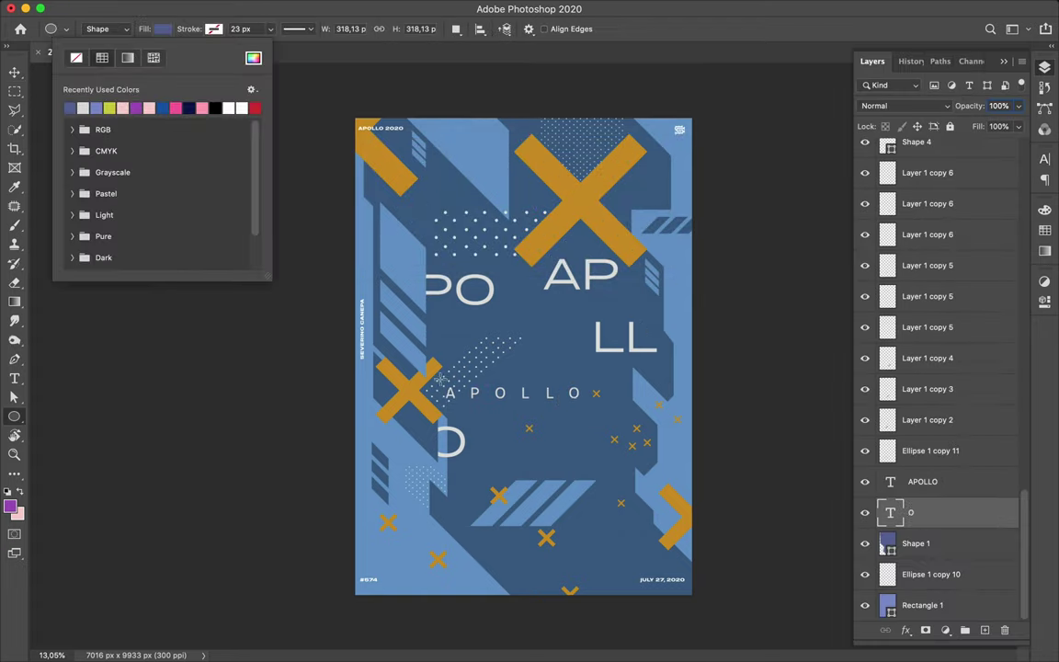
left_click(505, 395)
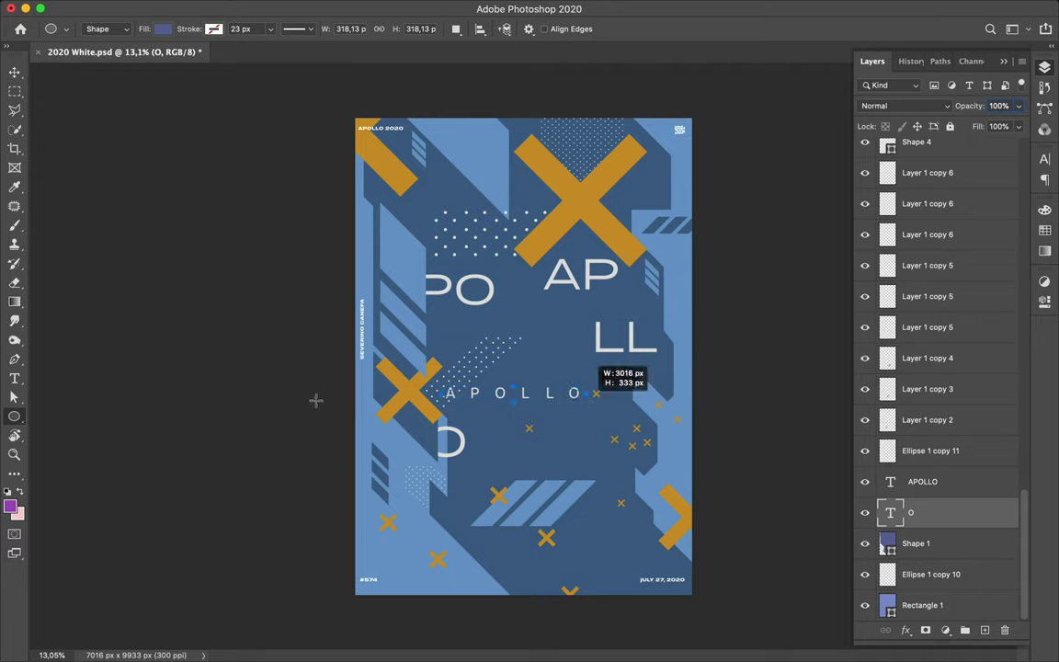
key("ctrl+z")
right_click(13, 416)
left_click(51, 374)
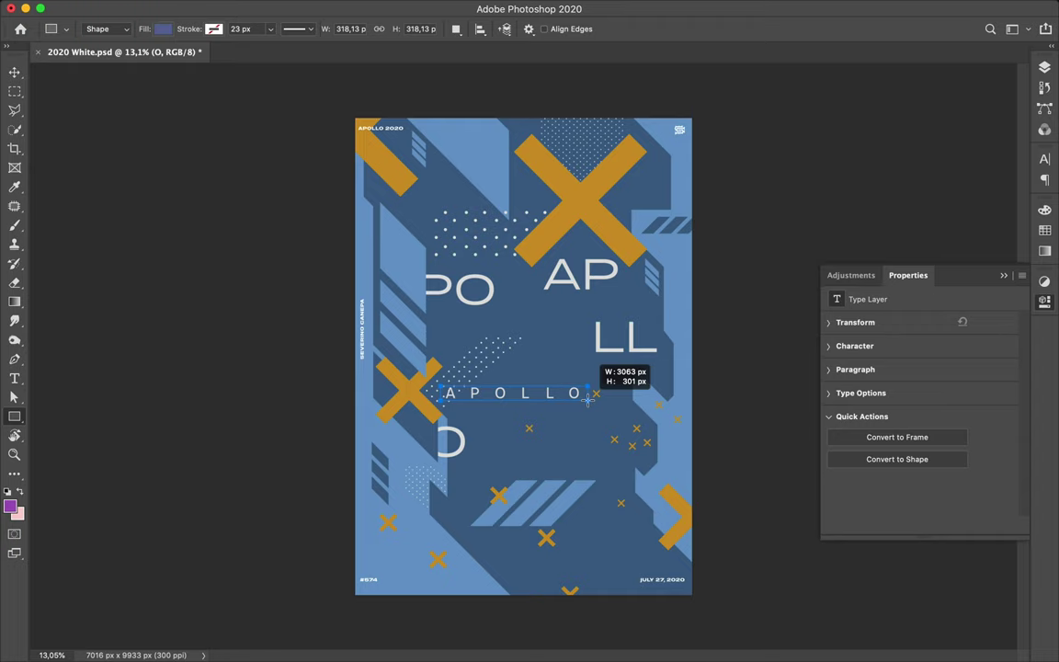
left_click_drag(588, 397, 588, 398)
Give Rectangle 2 an orange outline and adjust its stroke width.
scroll(524, 356, "up", 1)
left_click(213, 28)
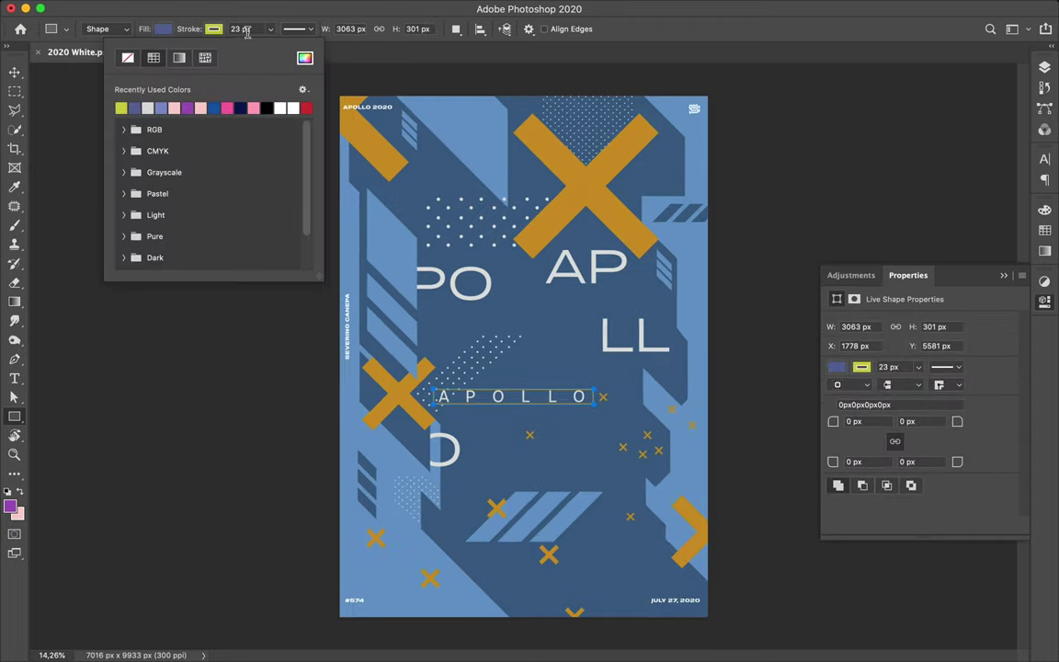
left_click(285, 29)
left_click(260, 29)
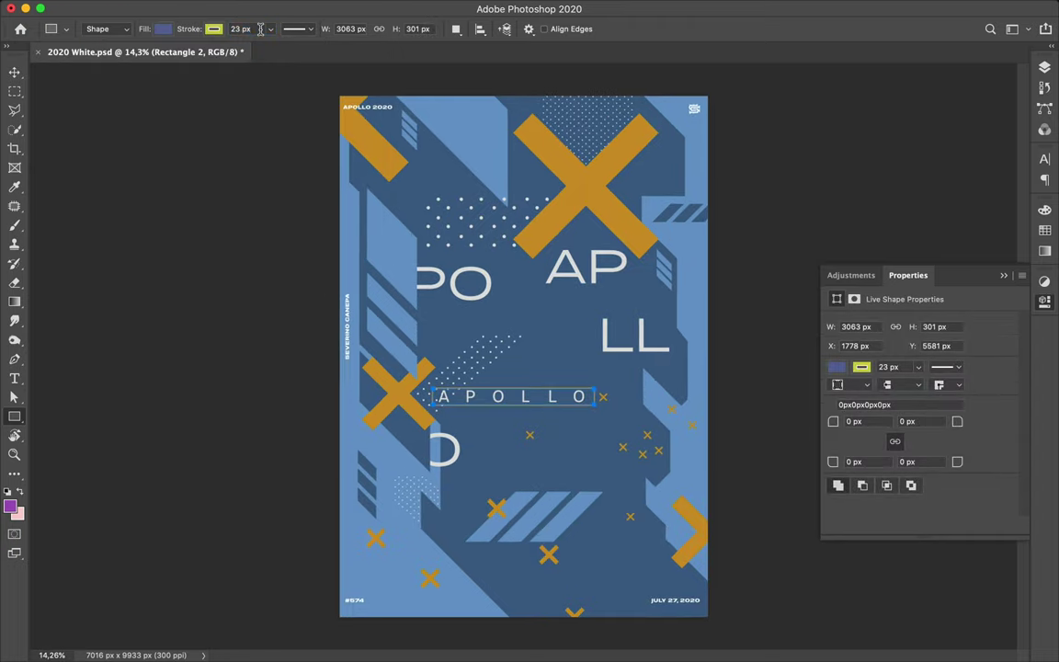
key("a")
type("53")
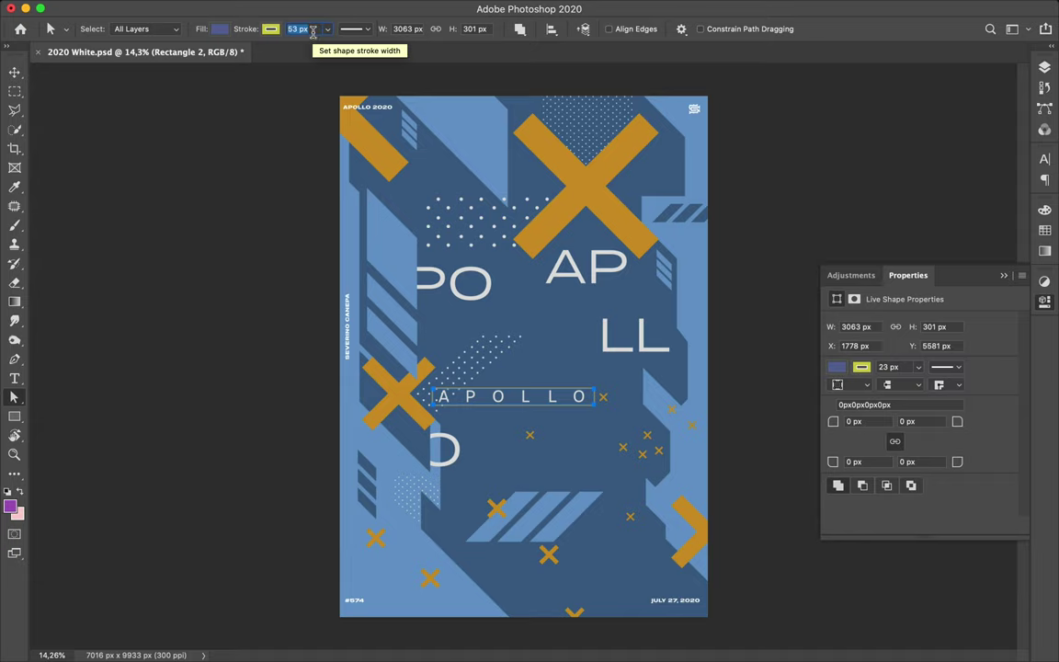
left_click(1044, 67)
scroll(947, 152, "up", 5)
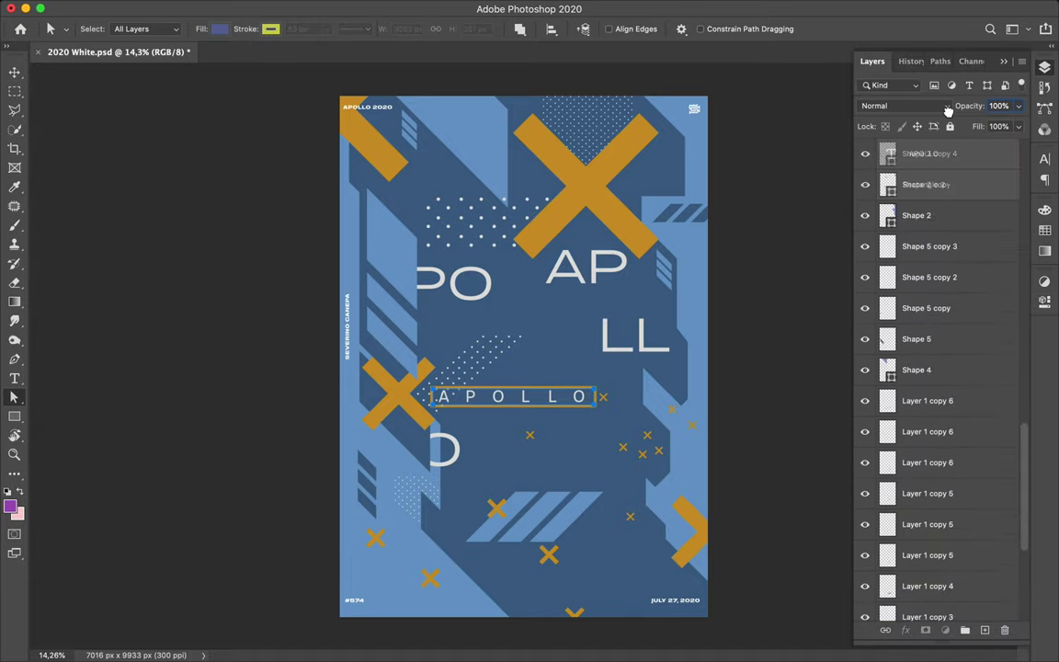
scroll(933, 201, "up", 5)
scroll(595, 365, "up", 3)
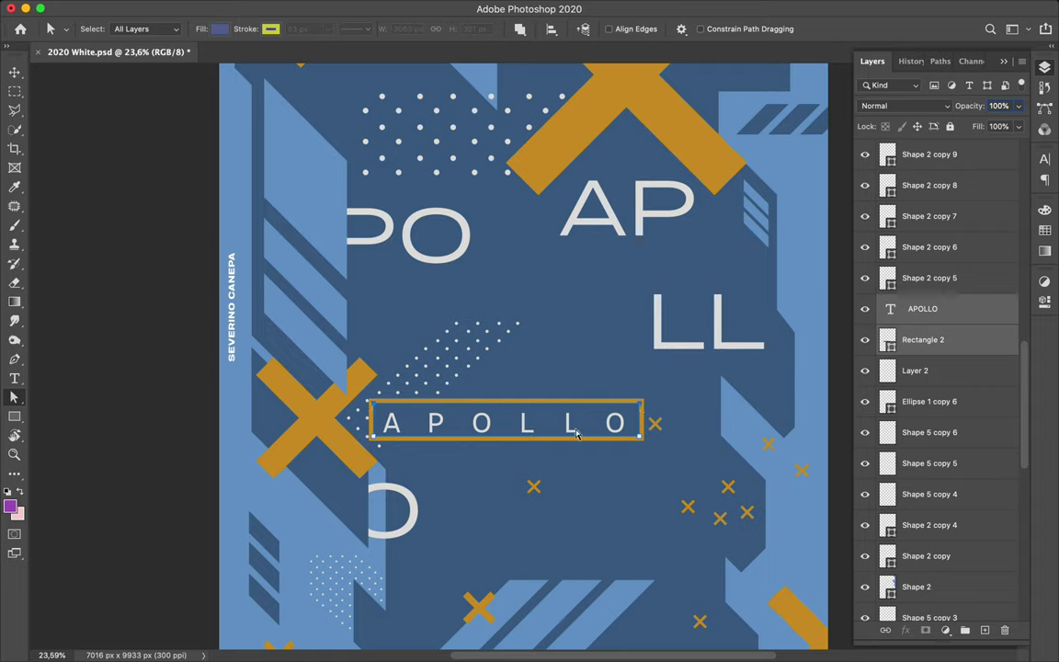
Center APOLLO inside its box by aligning text and rectangle, then nudge both down.
key("v")
left_click_drag(572, 433, 572, 428)
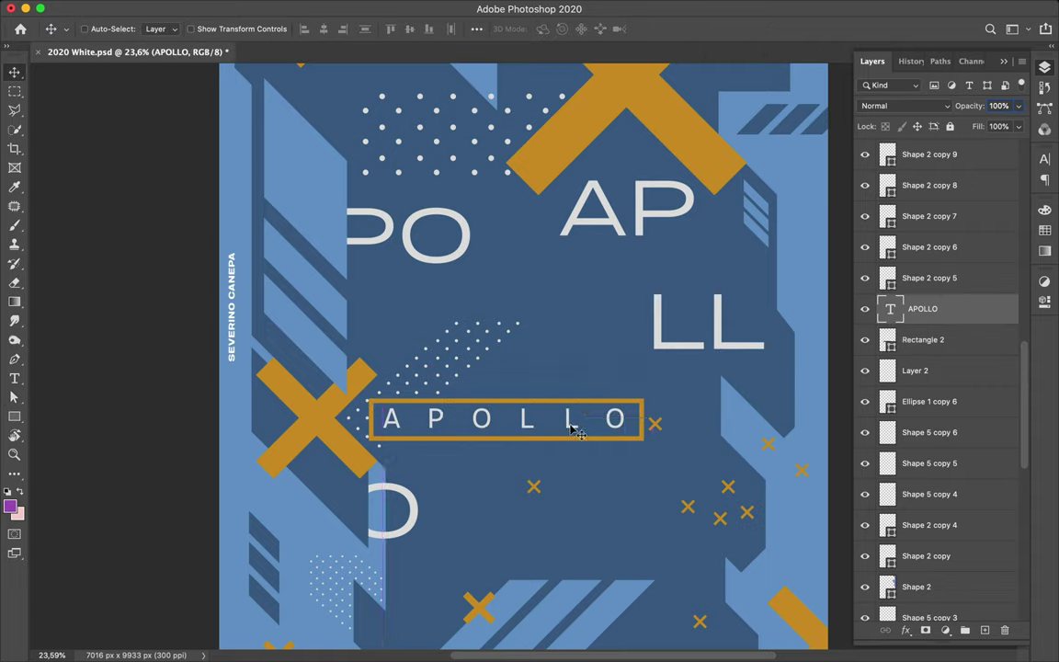
left_click(929, 339, "shift")
left_click(476, 28)
key("shift+Down")
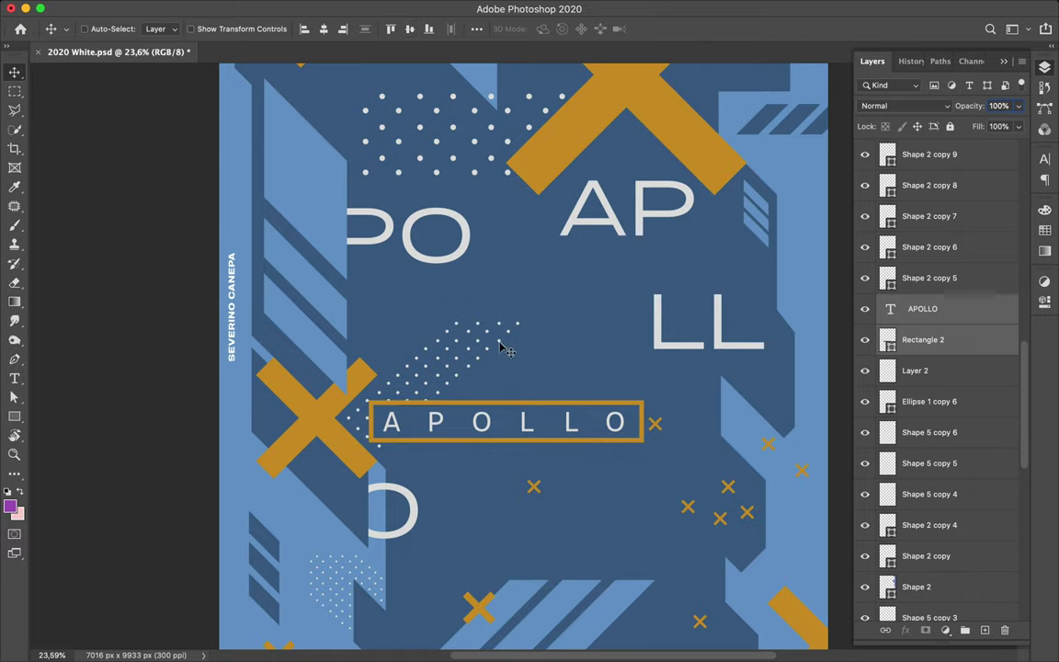
scroll(504, 348, "down", 2)
Make a merged, one-third-size copy of the boxed label above PO and another at bottom right.
left_click_drag(584, 384, 602, 292)
key("ctrl+e")
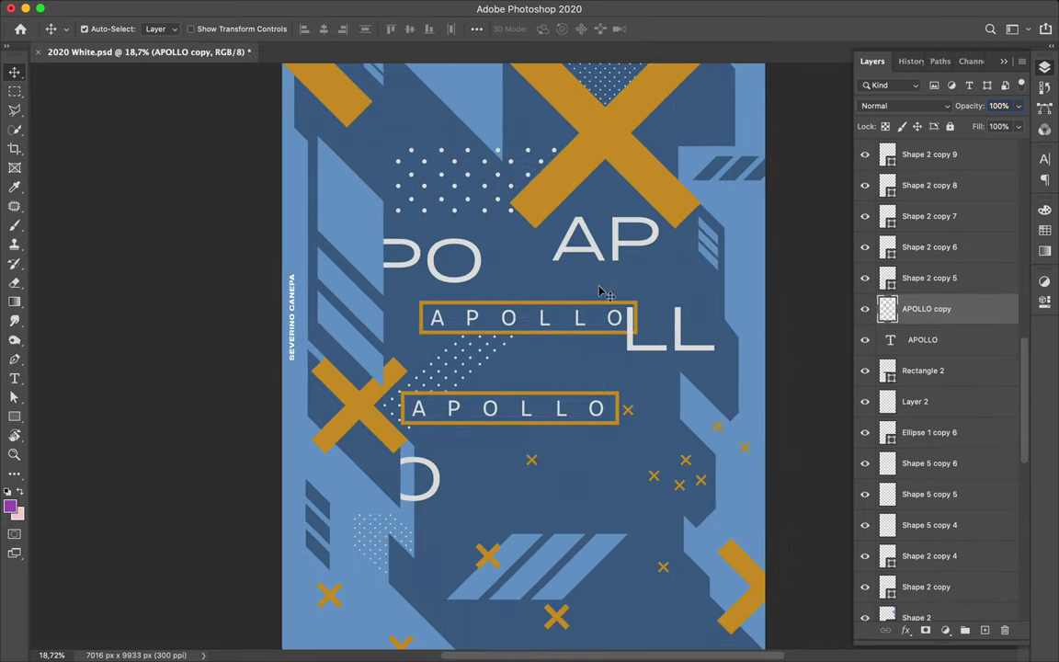
key("ctrl+t")
left_click_drag(637, 317, 502, 319)
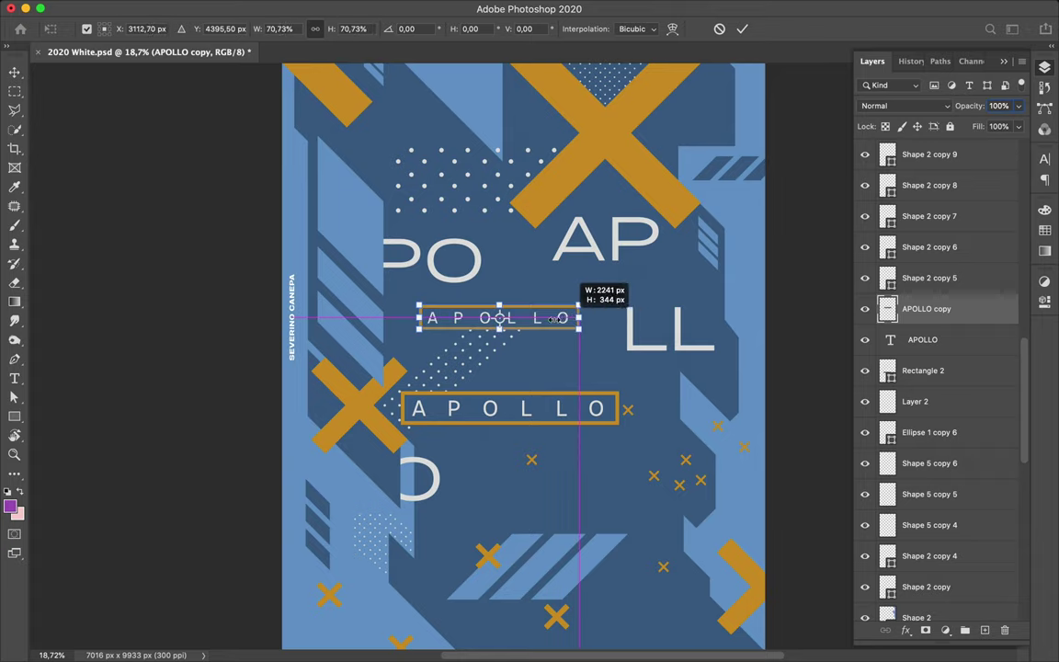
key("Return")
left_click_drag(460, 318, 398, 242)
left_click_drag(927, 309, 937, 191)
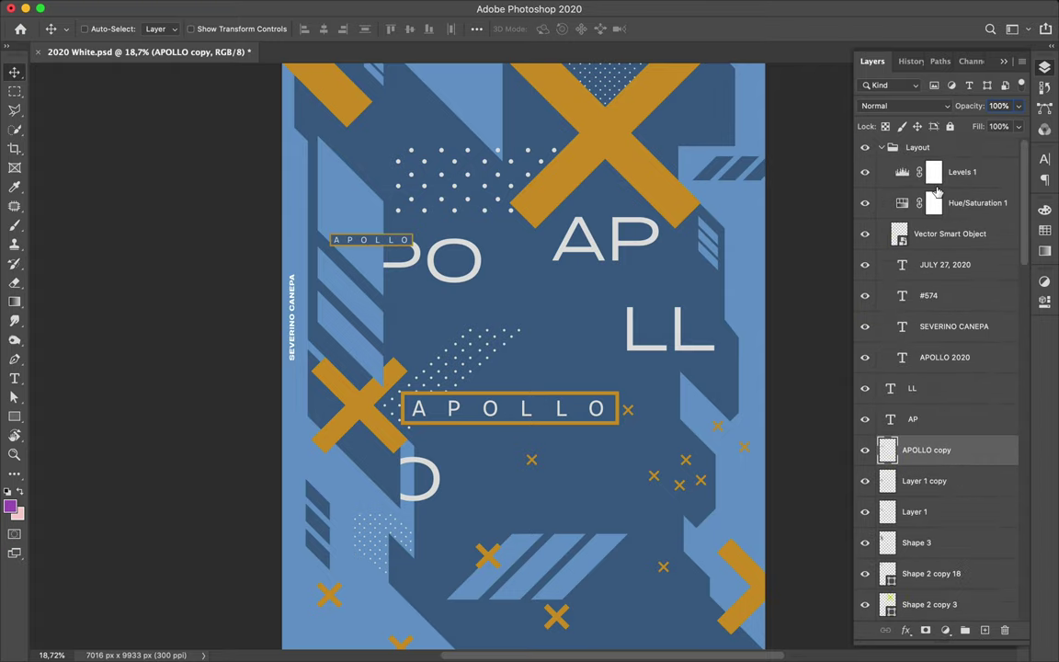
mouse_move(362, 220)
left_mouse_down()
mouse_move(363, 212)
mouse_move(691, 642)
left_mouse_up()
scroll(694, 635, "down", 2)
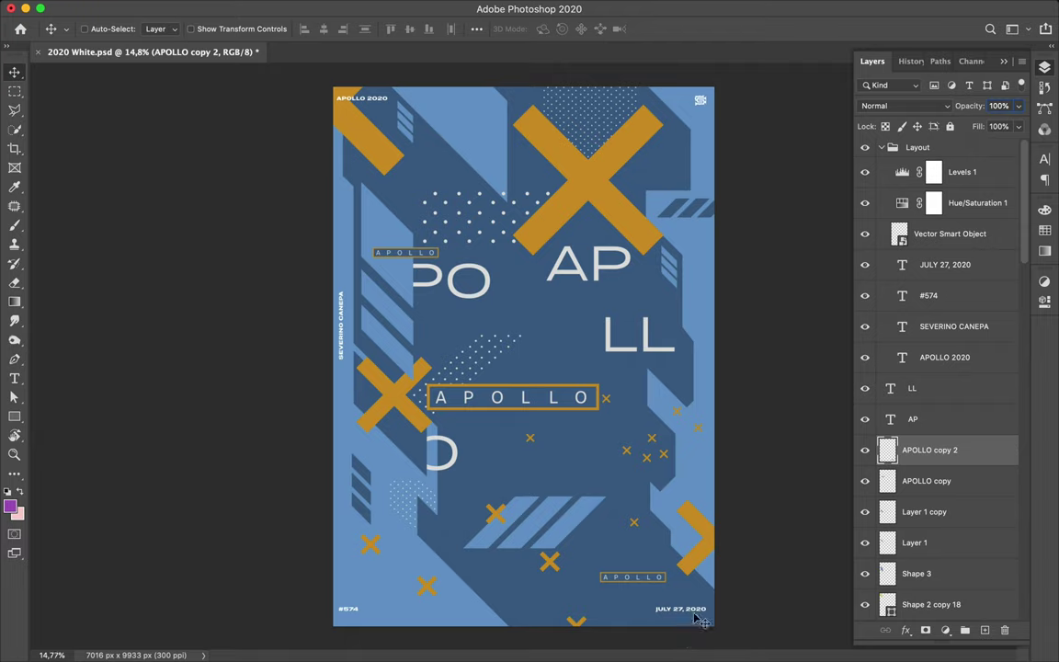
Recolour one small X slate blue, another white, and duplicate the white X rightward.
left_click(425, 588, "super")
key("a")
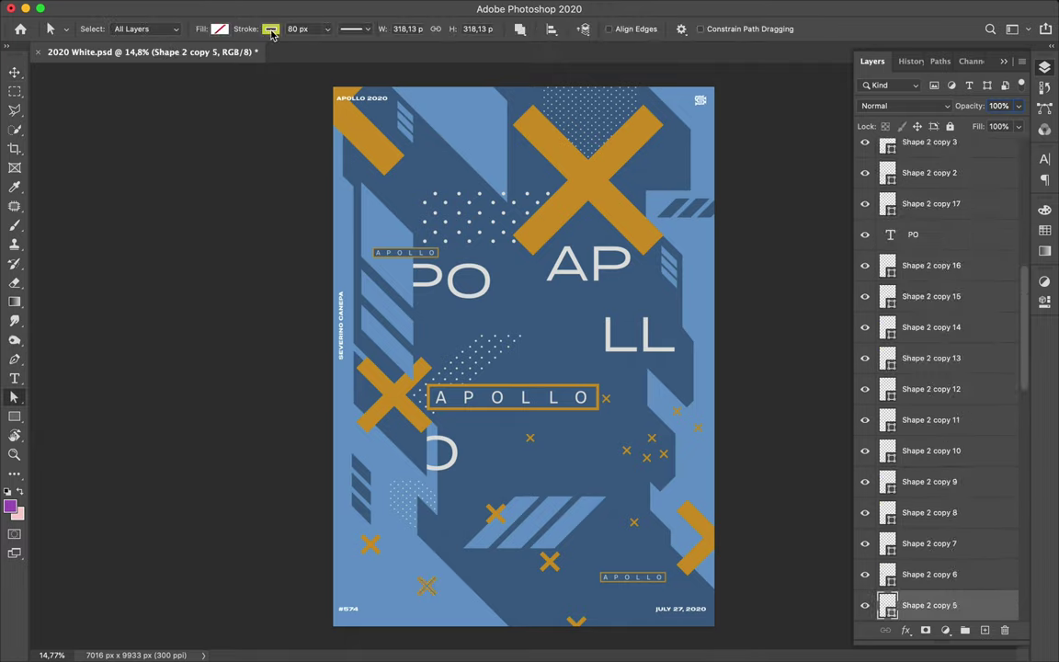
left_click(271, 29)
left_click(178, 107)
left_click(371, 545, "super")
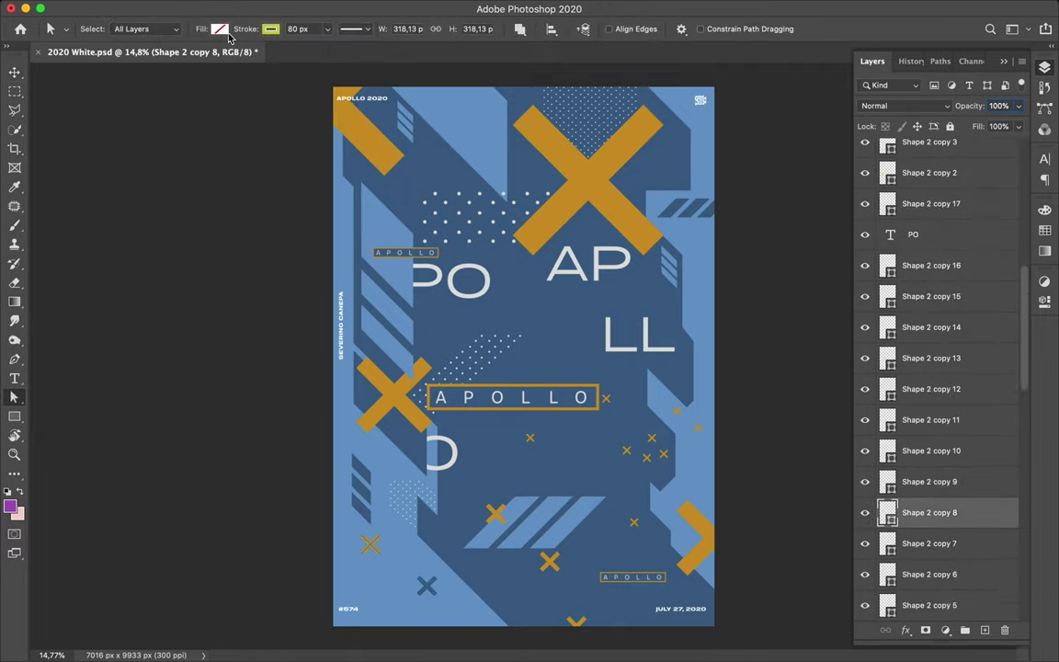
left_click(270, 29)
left_click(205, 107)
key("v")
mouse_move(372, 544)
left_mouse_down()
mouse_move(691, 458)
mouse_move(560, 562)
mouse_move(534, 611)
left_mouse_up()
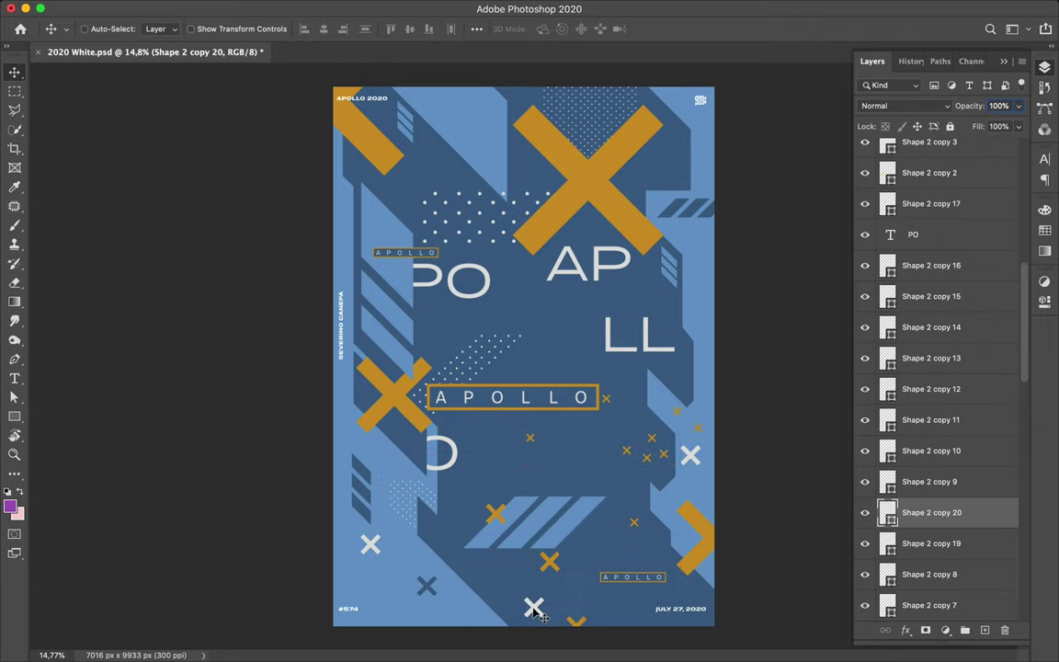
Scatter slate-blue small X copies along the top of the poster.
left_click(531, 439, "super")
left_click_drag(530, 438, 480, 155)
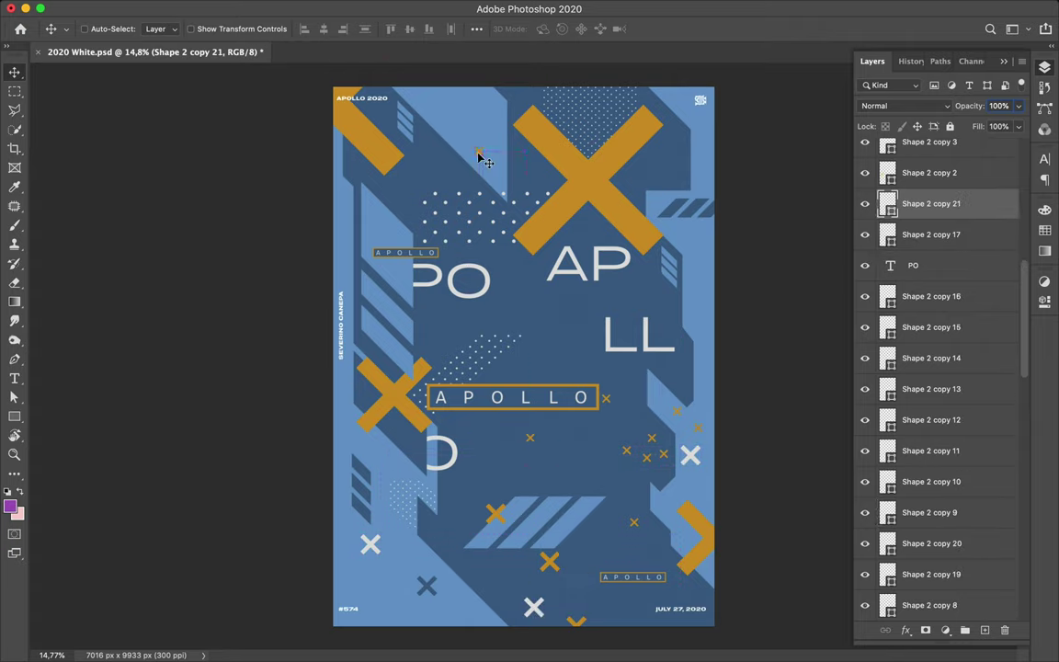
key("a")
left_click(270, 29)
key("v")
mouse_move(485, 159)
left_mouse_down()
mouse_move(493, 124)
mouse_move(451, 92)
mouse_move(530, 108)
left_mouse_up()
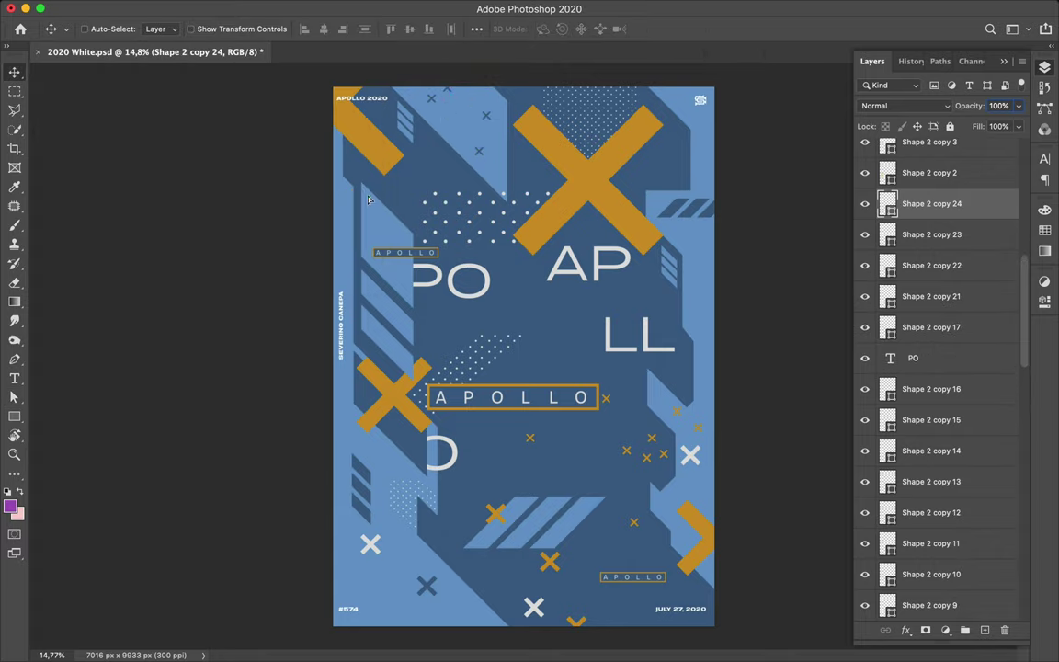
mouse_move(368, 199)
left_mouse_down()
mouse_move(348, 214)
mouse_move(423, 158)
left_mouse_up()
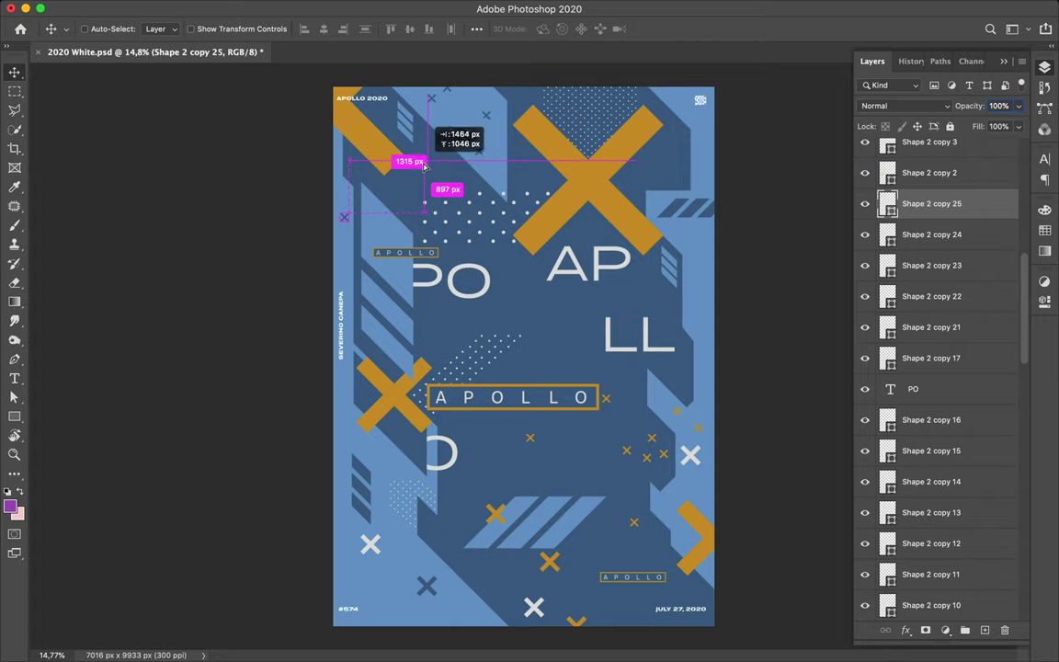
mouse_move(423, 158)
left_mouse_down()
mouse_move(405, 138)
mouse_move(400, 189)
mouse_move(429, 139)
left_mouse_up()
left_click_drag(501, 191, 456, 124, "alt")
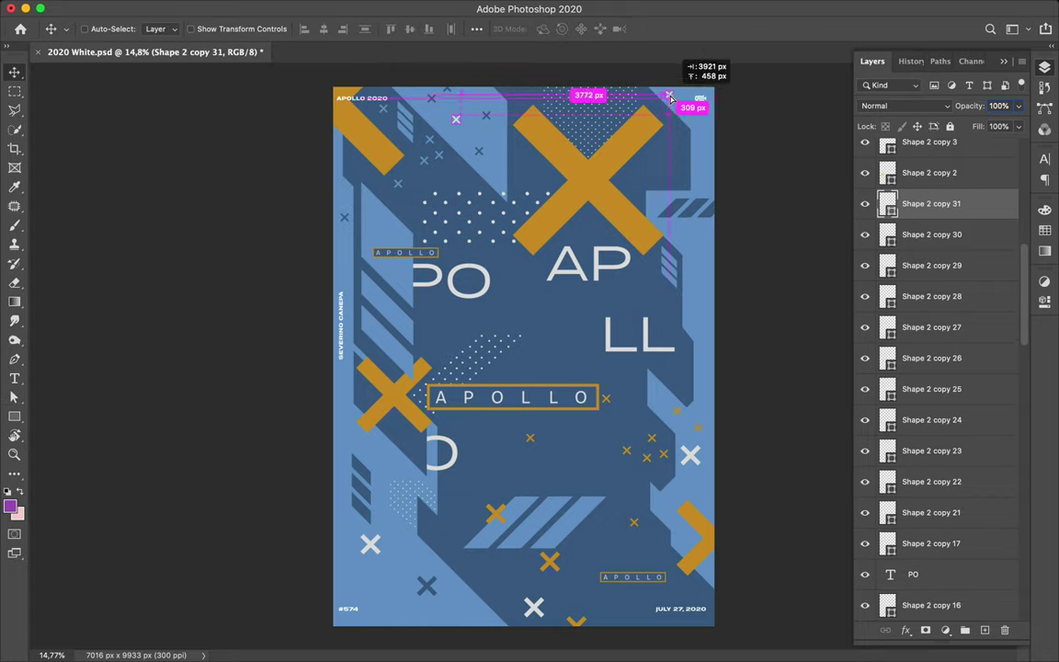
left_click_drag(648, 94, 668, 95, "alt")
Resize the top-left orange corner bar and set its stroke width to 640 px.
left_click(363, 129)
key("super+t")
mouse_move(394, 165)
left_mouse_down()
mouse_move(422, 187)
mouse_move(402, 162)
left_mouse_up()
key("Return")
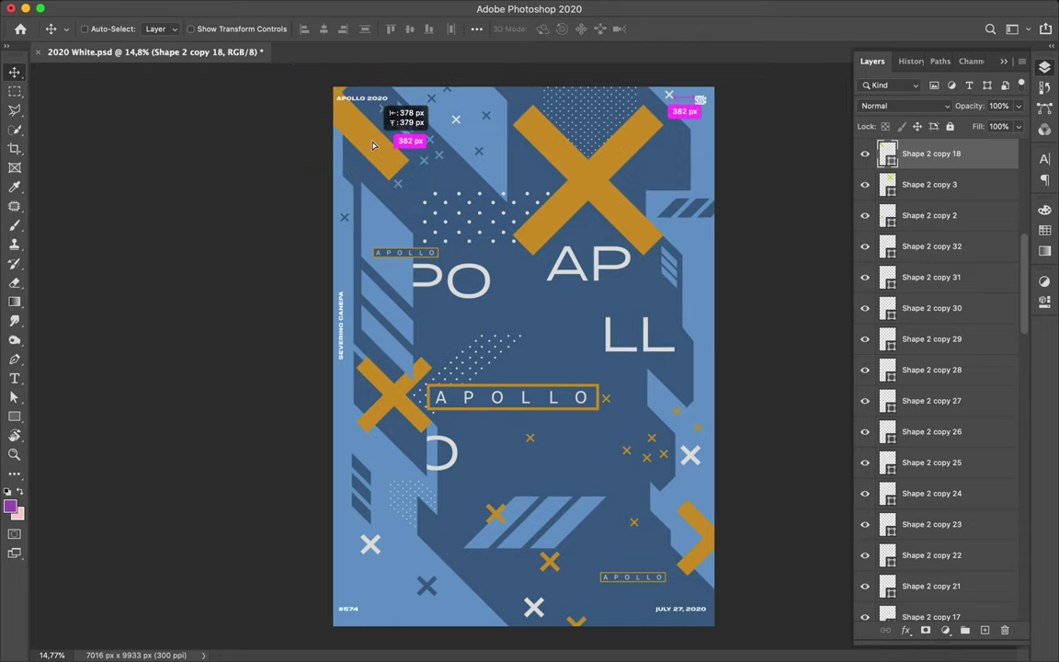
key("a")
left_click(314, 28)
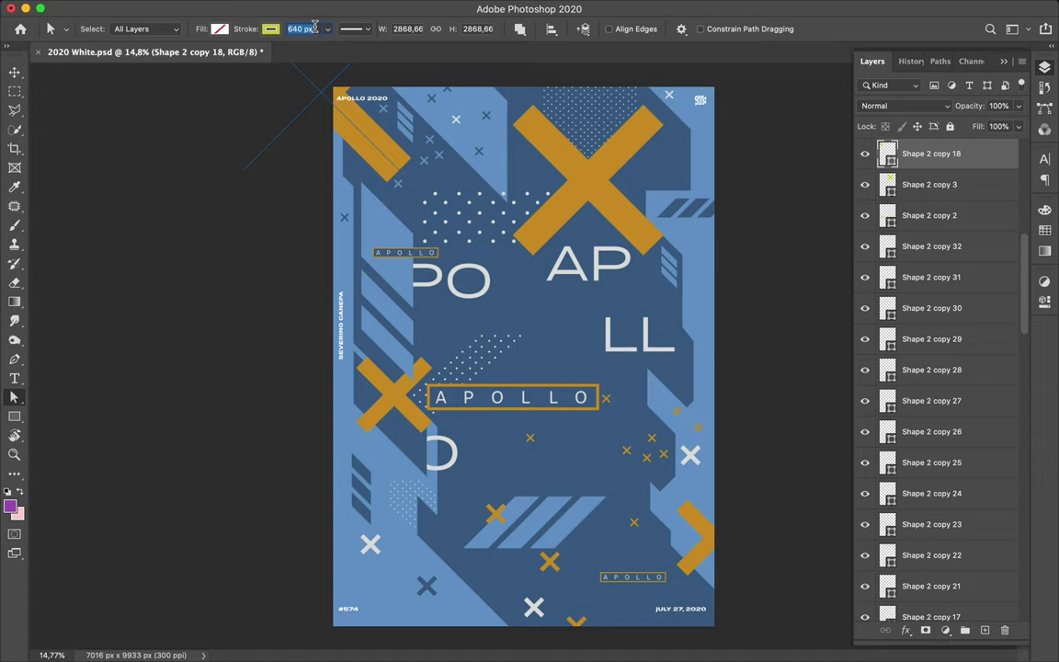
key("v")
left_click(552, 193, "ctrl")
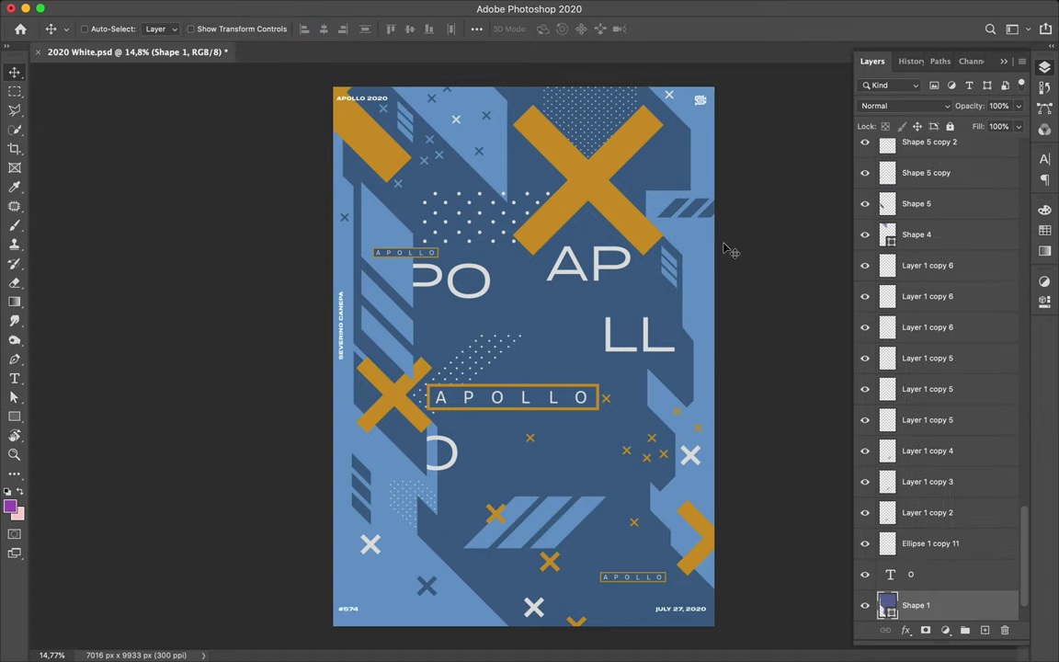
Draw a first small orange triangle below the PO letters, then discard that attempt.
scroll(376, 216, "up", 2)
scroll(377, 216, "up", 2)
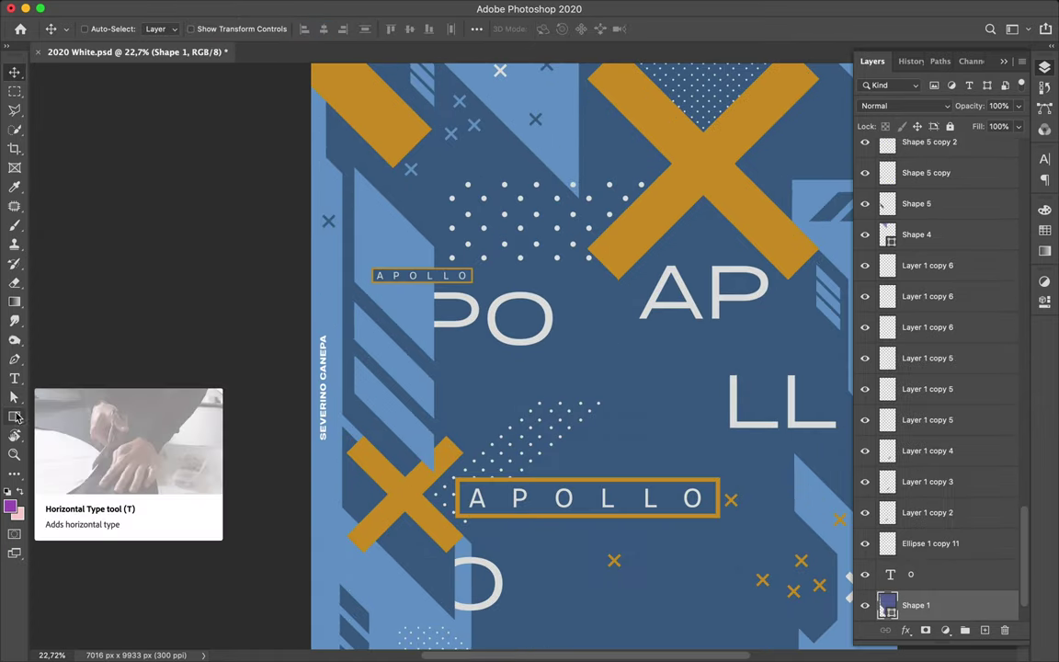
left_click(14, 416)
left_click(77, 457)
left_click_drag(467, 371, 478, 360)
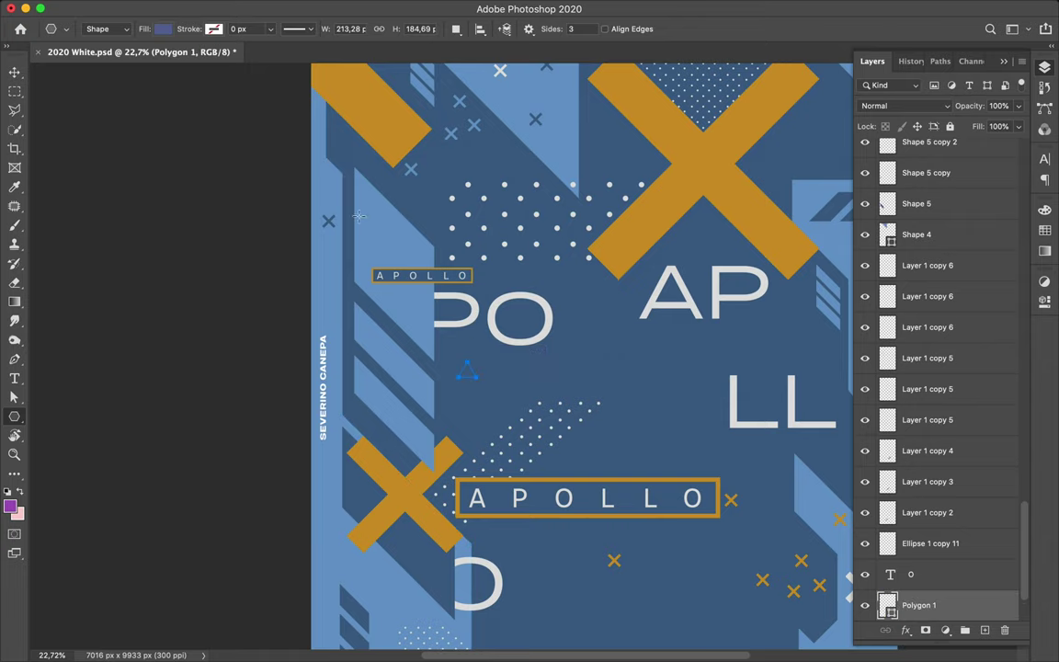
key("a")
left_click(220, 28)
left_click(173, 104)
scroll(434, 380, "up", 4)
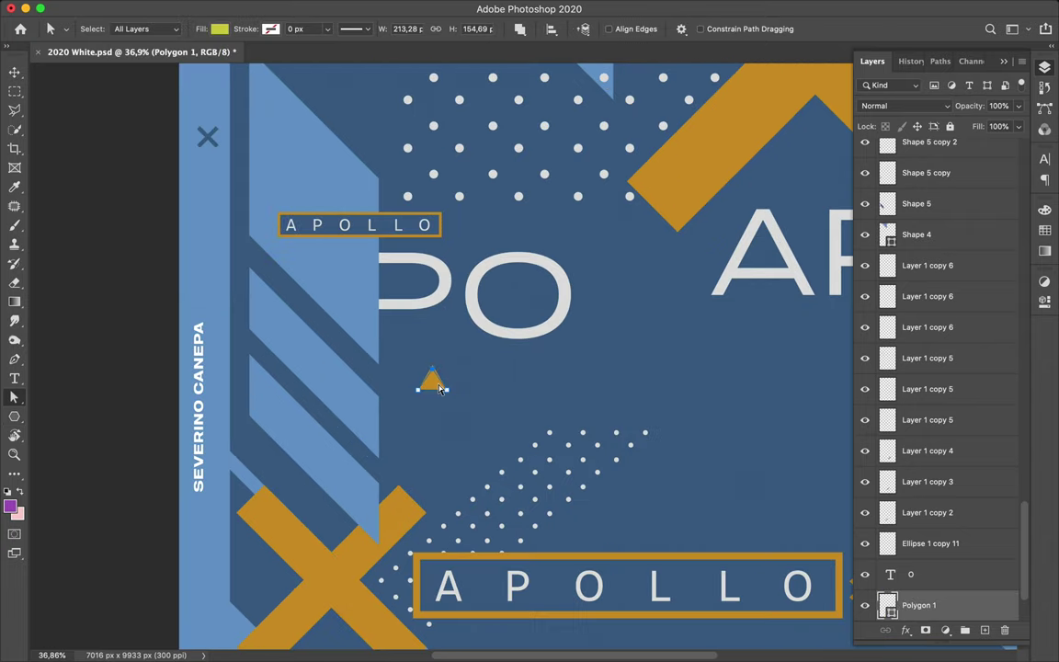
key("v")
left_click_drag(440, 387, 488, 387)
key("a")
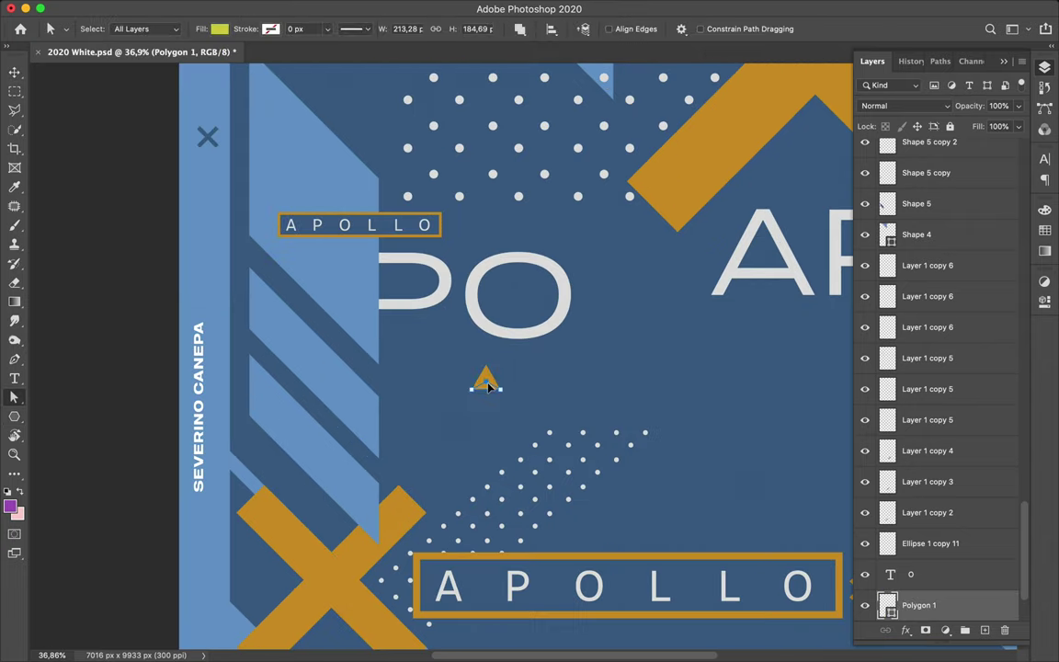
left_click(490, 377)
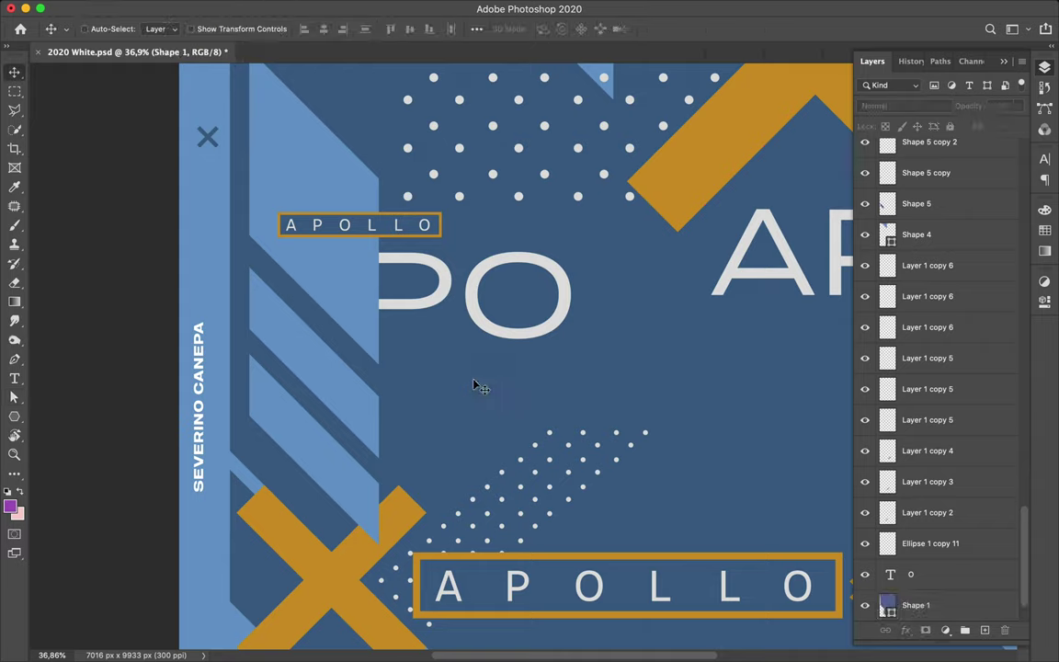
Draw a new small orange triangle below PO, placing Polygon 1 below the adjustment layers.
left_click(14, 416)
left_click(65, 413)
left_click_drag(407, 349, 418, 358)
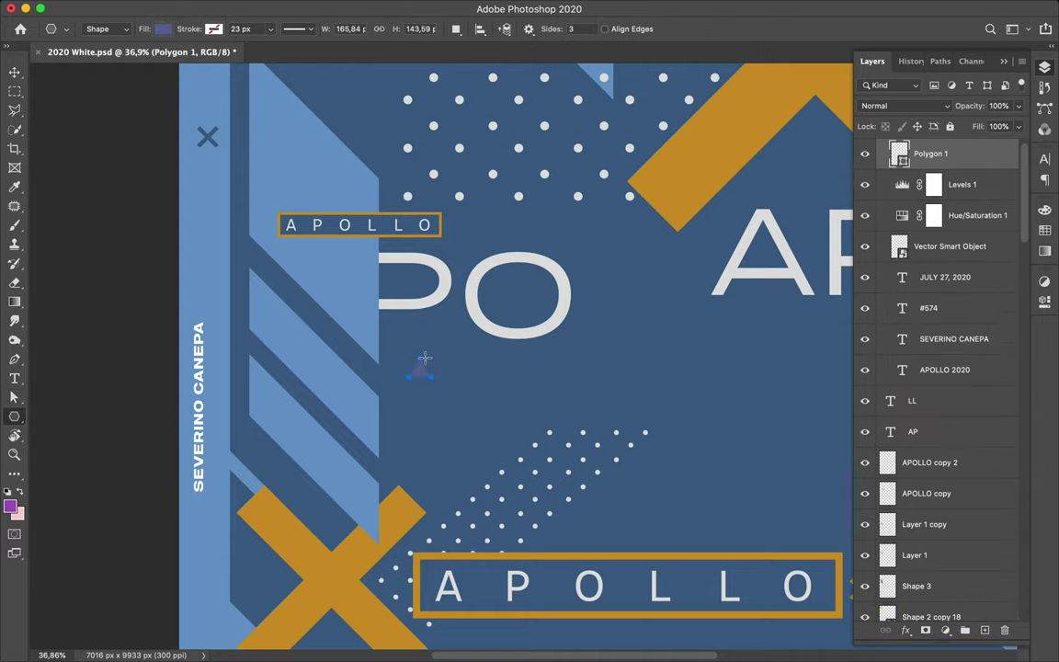
key("a")
left_click_drag(930, 153, 962, 247)
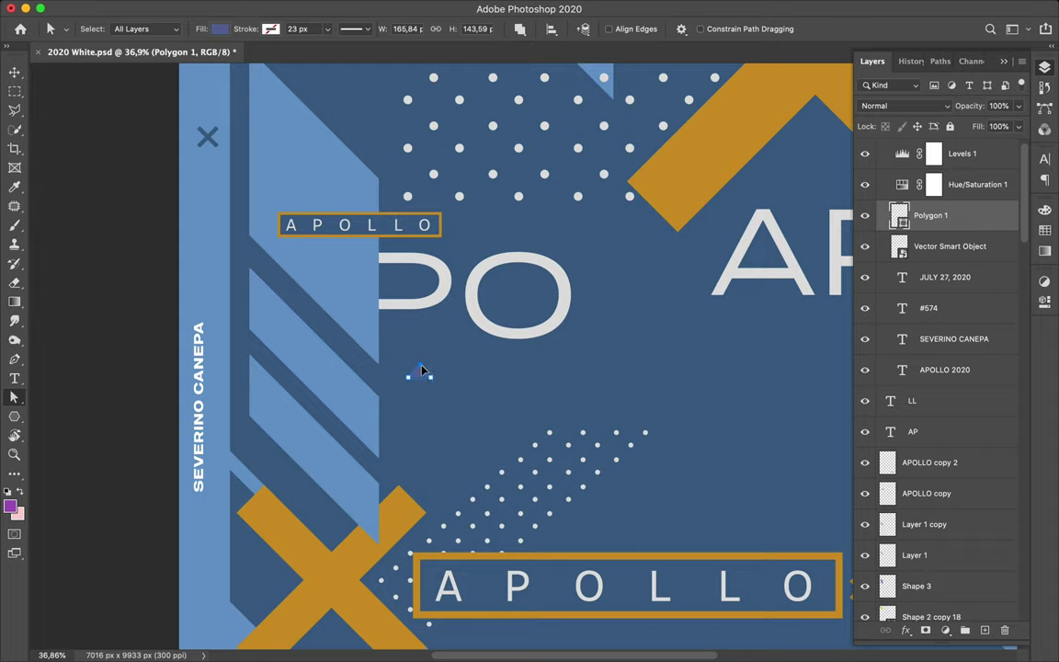
left_click(219, 29)
left_click(142, 106)
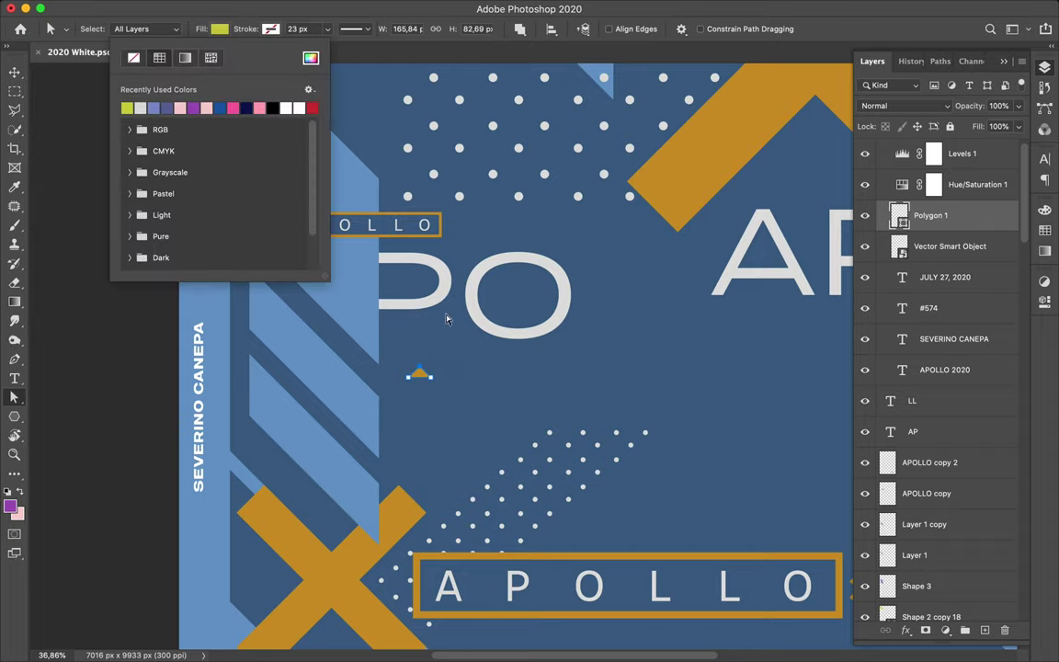
key("v")
Duplicate the triangle twice into a vertical stack and nudge all three slightly left and down.
left_click_drag(423, 391, 429, 460)
scroll(427, 459, "down", 2)
left_click(931, 277, "shift")
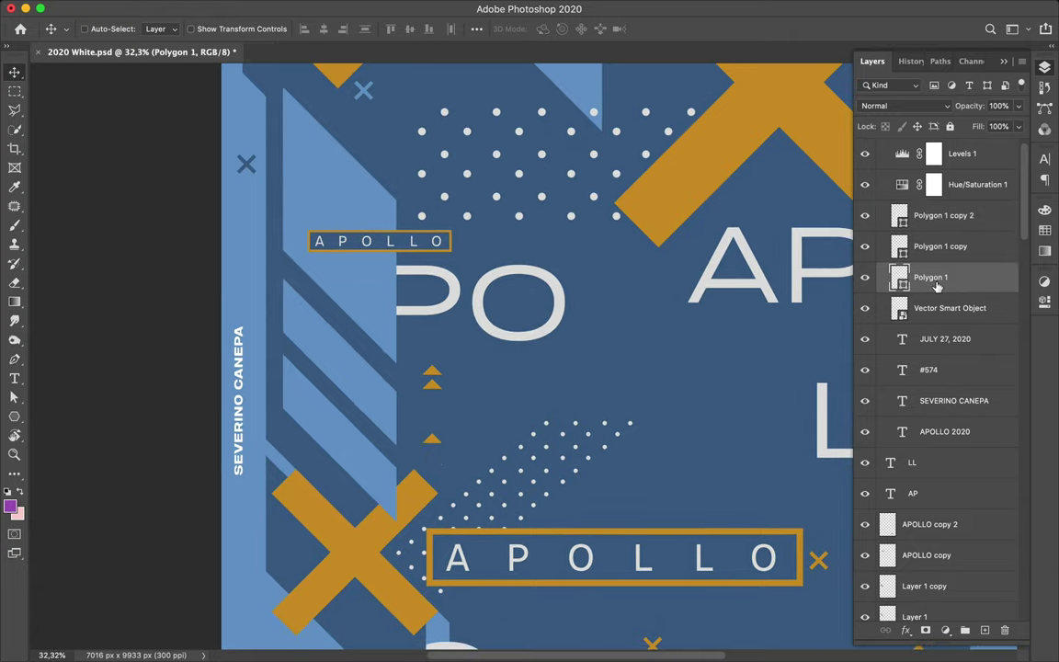
left_click_drag(432, 439, 418, 448)
scroll(535, 441, "down", 3)
scroll(534, 442, "down", 4)
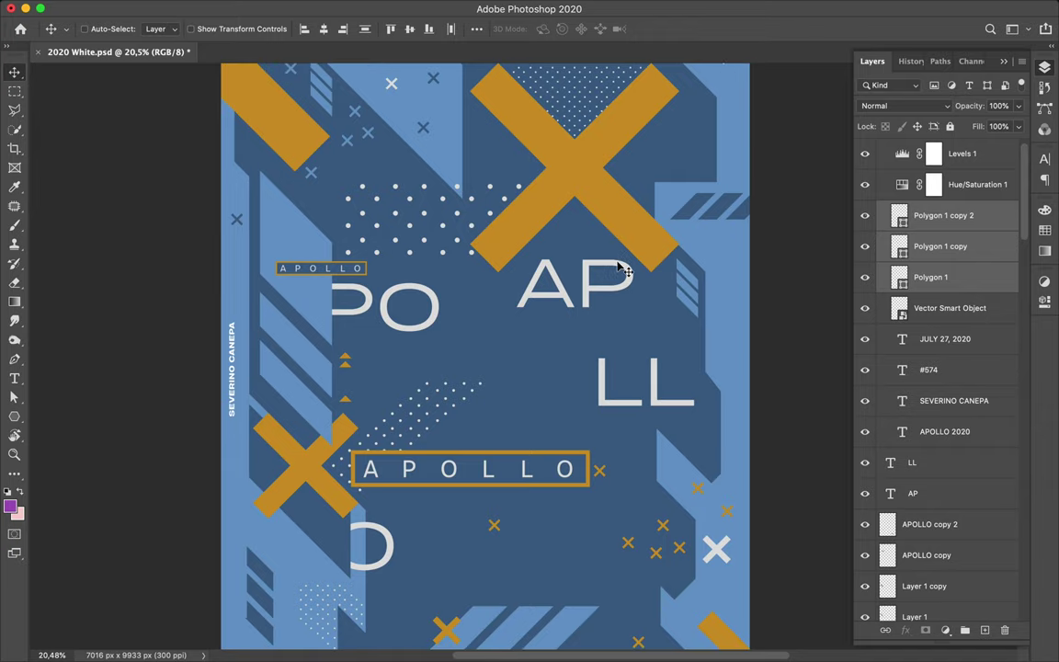
Copy the triangle stack to the right edge, flip it upside down, and fill it slate blue.
mouse_move(622, 270)
left_mouse_down()
mouse_move(736, 331)
mouse_move(732, 295)
left_mouse_up()
key("ctrl+t")
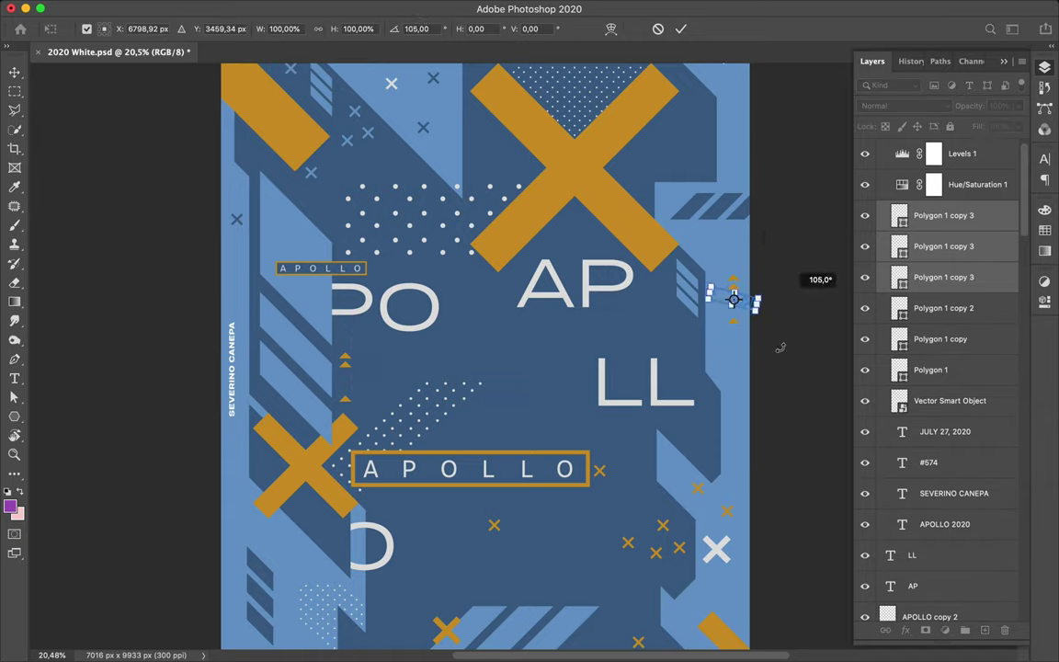
key("Return")
key("a")
left_click(246, 29)
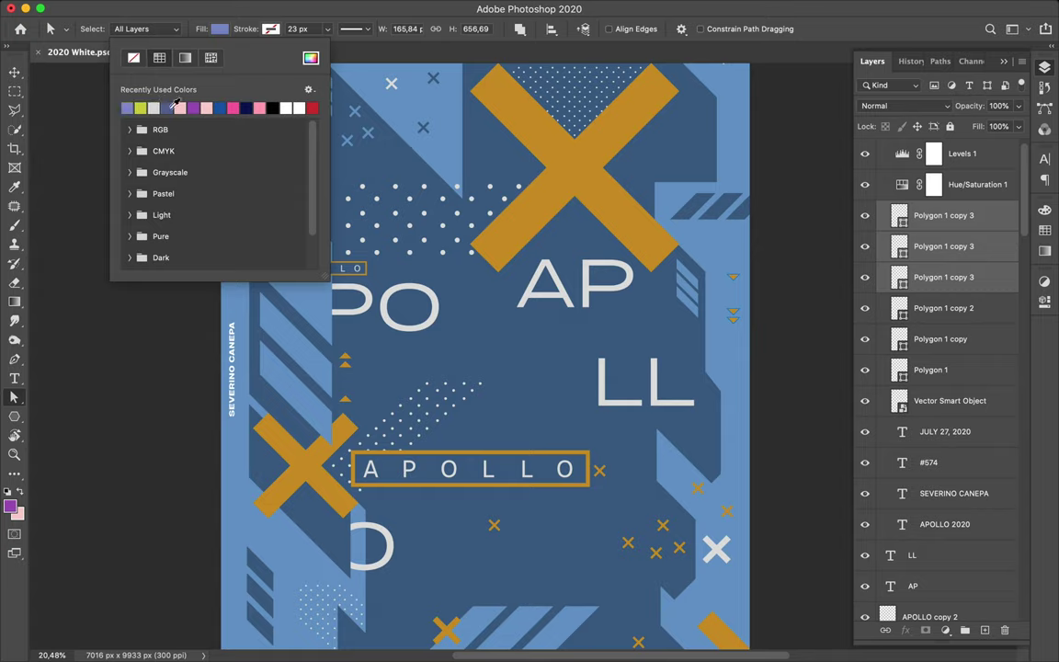
key("Escape")
key("v")
Realign the upper copied triangle, merge the three copies into one layer, and save.
mouse_move(736, 285)
left_mouse_down()
mouse_move(737, 300)
mouse_move(736, 239)
left_mouse_up()
left_click(941, 277, "shift")
key("ctrl+e")
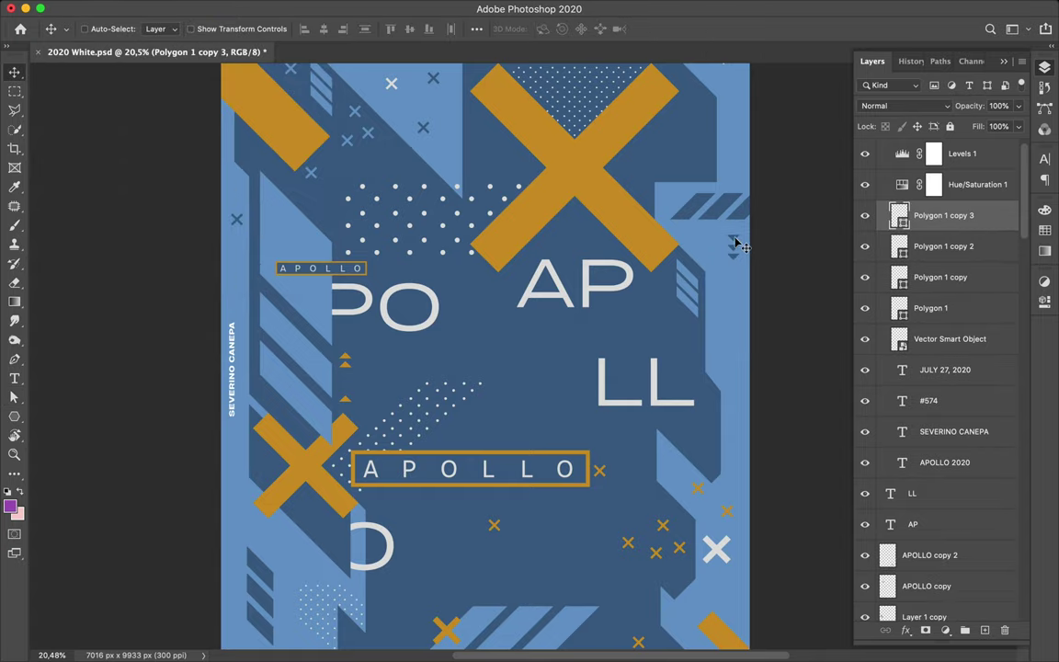
scroll(619, 371, "down", 3)
scroll(621, 374, "up", 2)
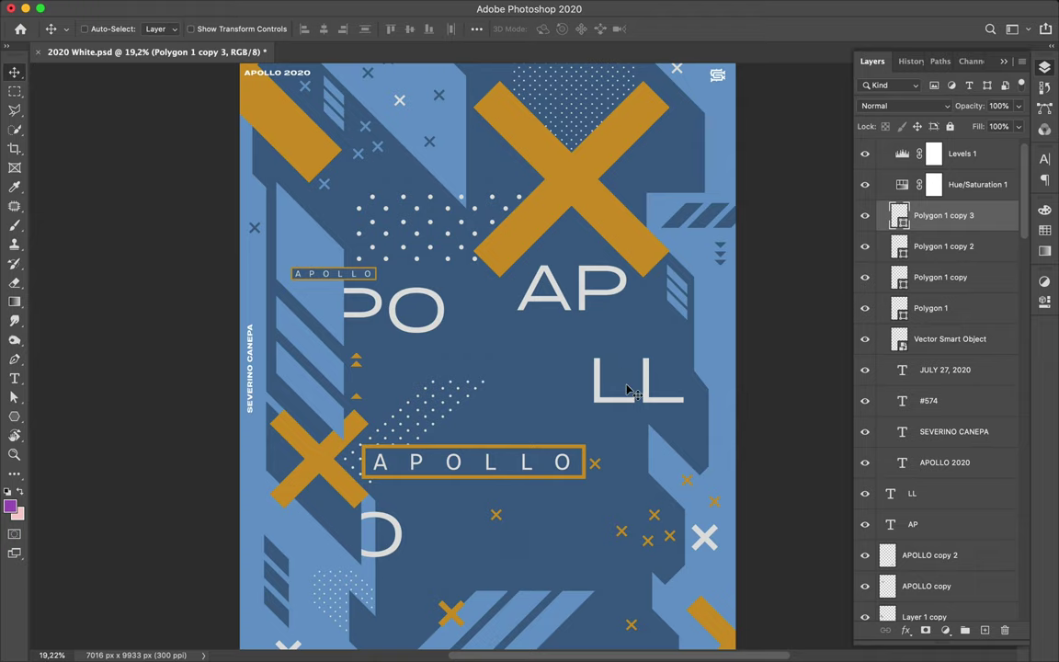
scroll(560, 387, "down", 2)
key("ctrl+s")
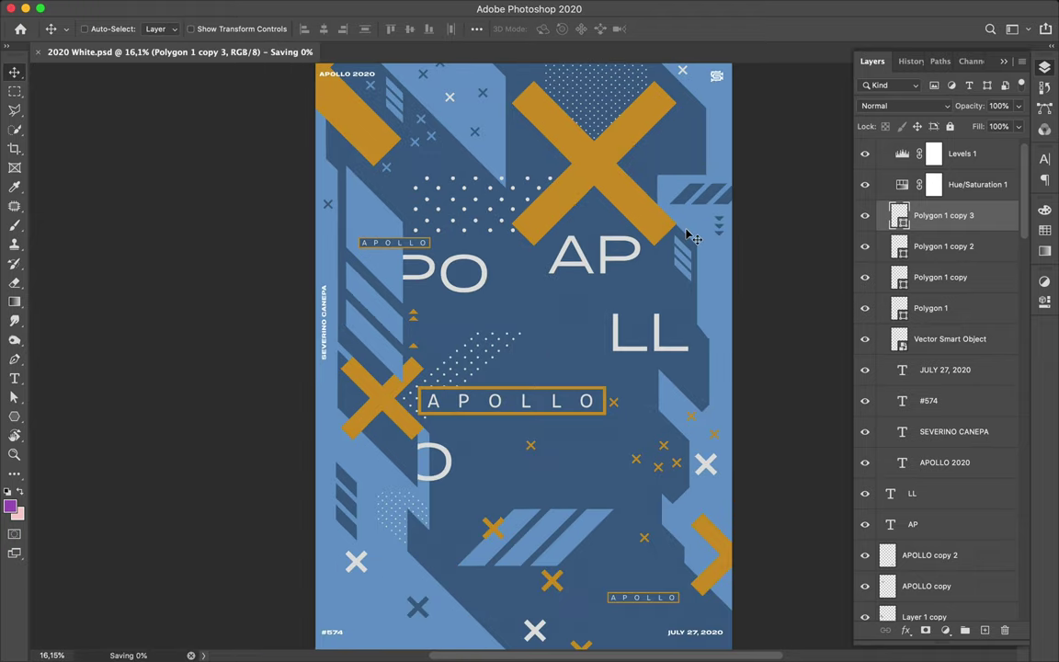
Select the JULY 27, 2020 text layer with Alt+[.
key("alt+bracketleft")
key("alt+bracketleft")
key("alt+bracketleft")
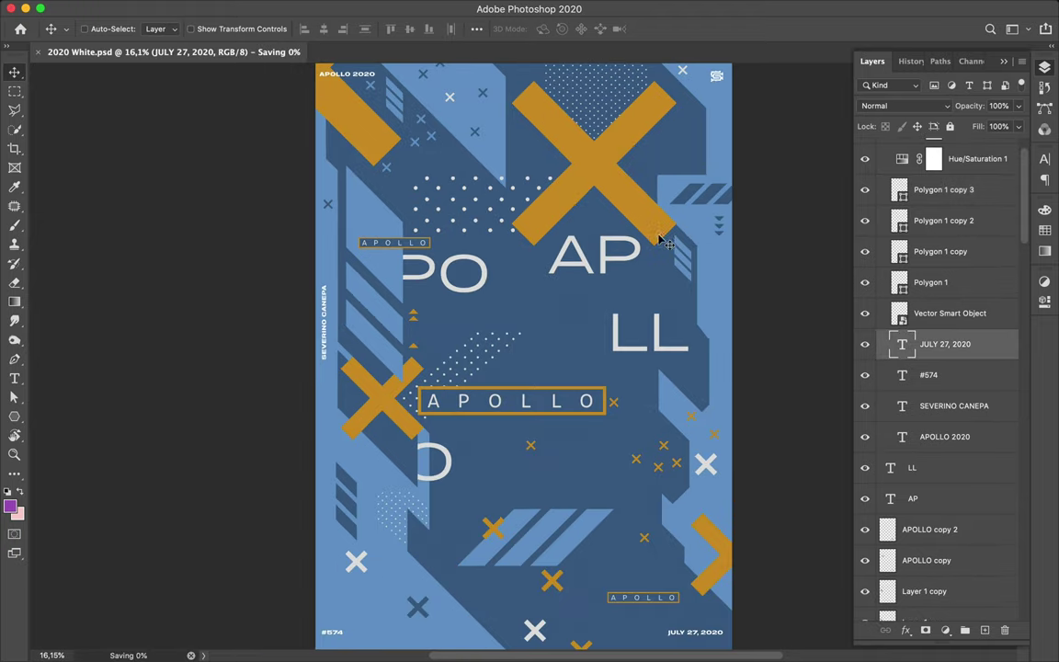